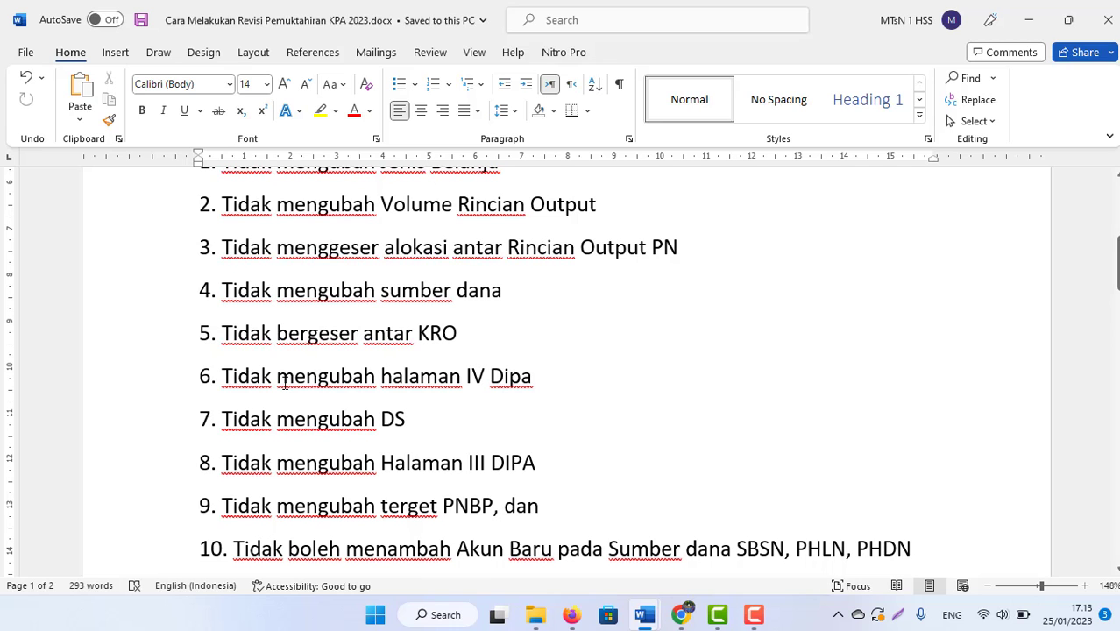
Step: Delete 'satker' so step 1 reads 'Membuat status history usulan revisi', and save the guide
{"action": "key", "text": "Up"}
{"action": "key", "text": "Up"}
{"action": "key", "text": "Up"}
{"action": "key", "text": "Up"}
{"action": "key", "text": "Up"}
{"action": "key", "text": "Up"}
{"action": "key", "text": "Up"}
{"action": "key", "text": "Up"}
{"action": "key", "text": "Up"}
{"action": "key", "text": "Up"}
{"action": "key", "text": "Up"}
{"action": "key", "text": "Up"}
{"action": "key", "text": "Up"}
{"action": "key", "text": "Up"}
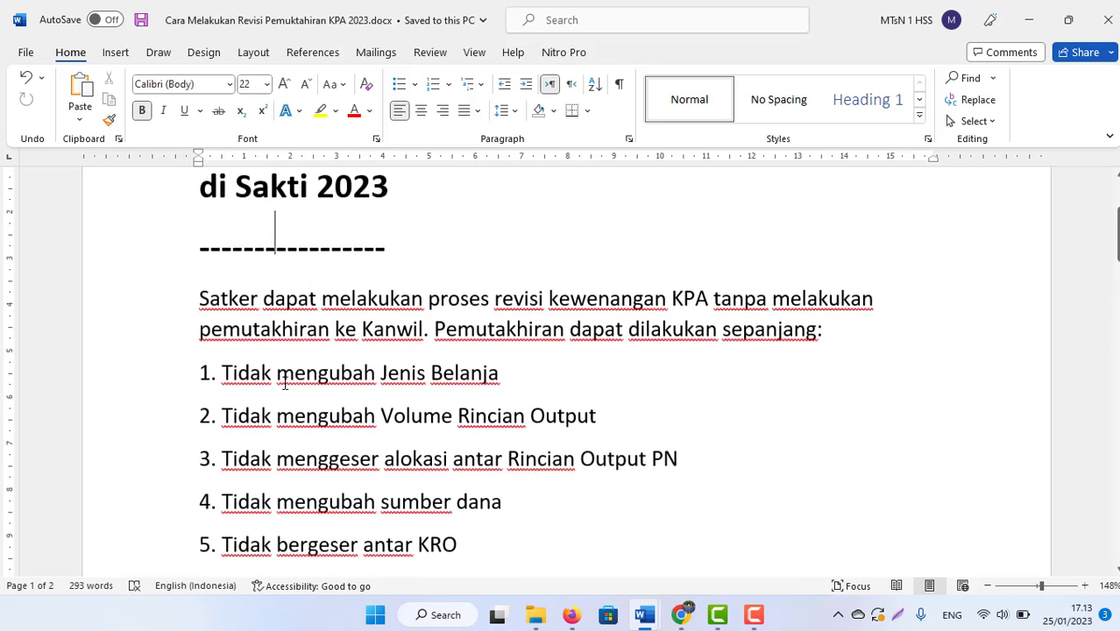
{"action": "key", "text": "Down"}
{"action": "key", "text": "Down"}
{"action": "key", "text": "Down"}
{"action": "key", "text": "Down"}
{"action": "key", "text": "Down"}
{"action": "key", "text": "Down"}
{"action": "key", "text": "Down"}
{"action": "key", "text": "Down"}
{"action": "key", "text": "Down"}
{"action": "key", "text": "Down"}
{"action": "key", "text": "Down"}
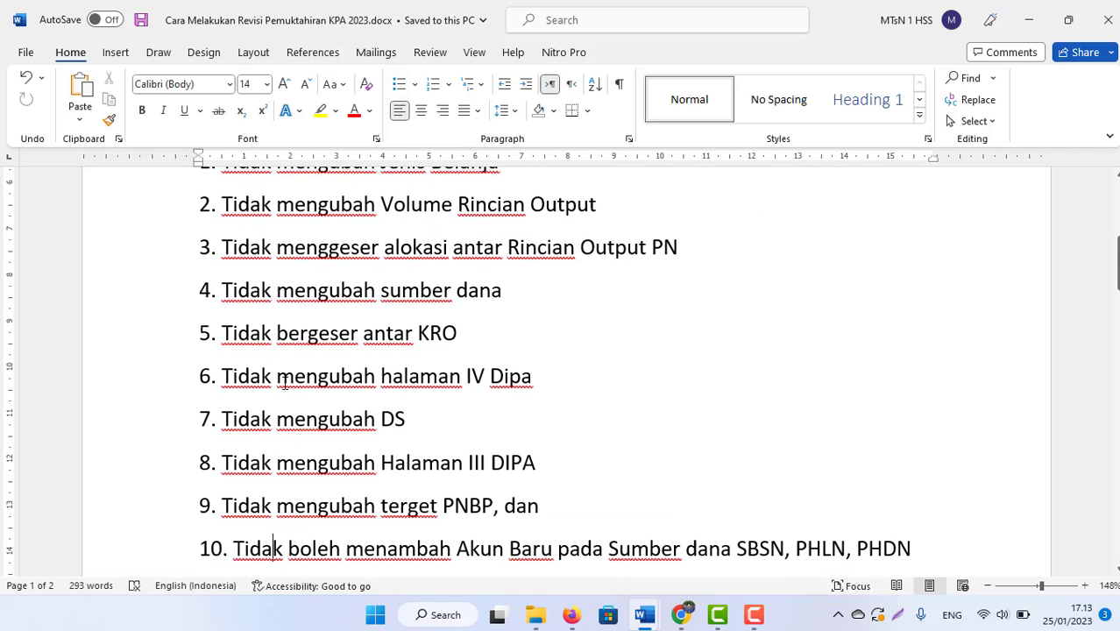
{"action": "key", "text": "Down"}
{"action": "key", "text": "Down"}
{"action": "key", "text": "Down"}
{"action": "key", "text": "Down"}
{"action": "key", "text": "Down"}
{"action": "key", "text": "Down"}
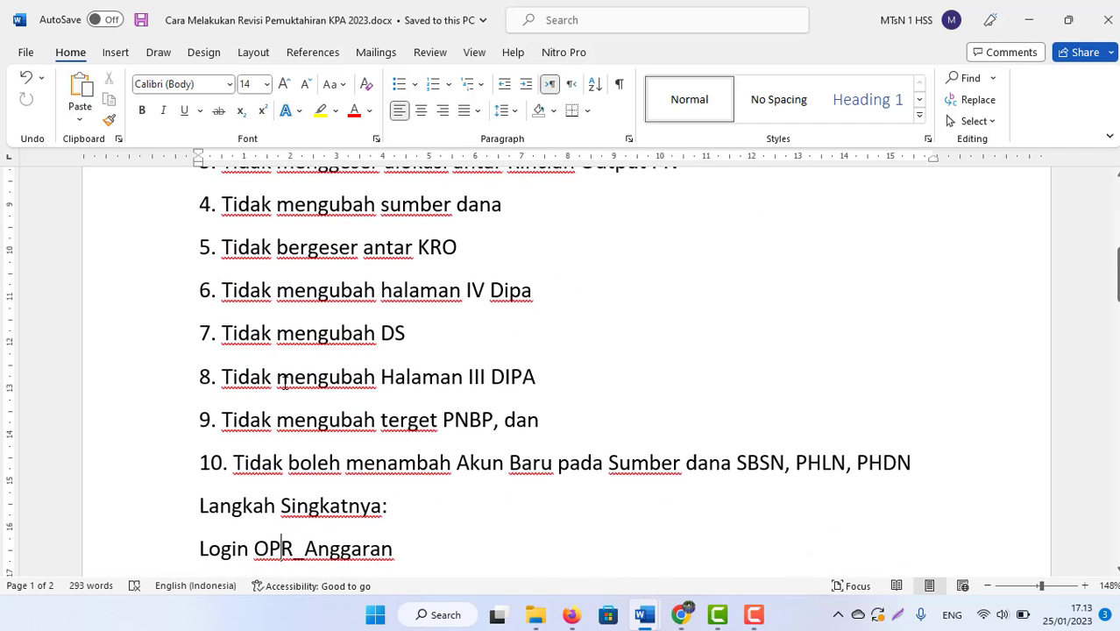
{"action": "key", "text": "Down"}
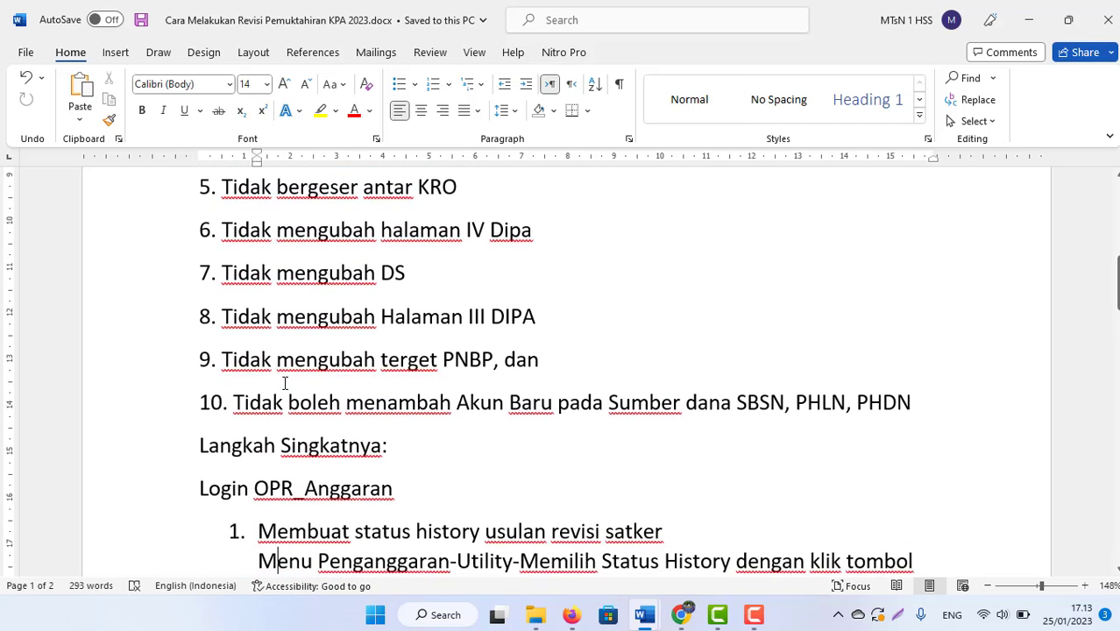
{"action": "key", "text": "Down"}
{"action": "key", "text": "Down"}
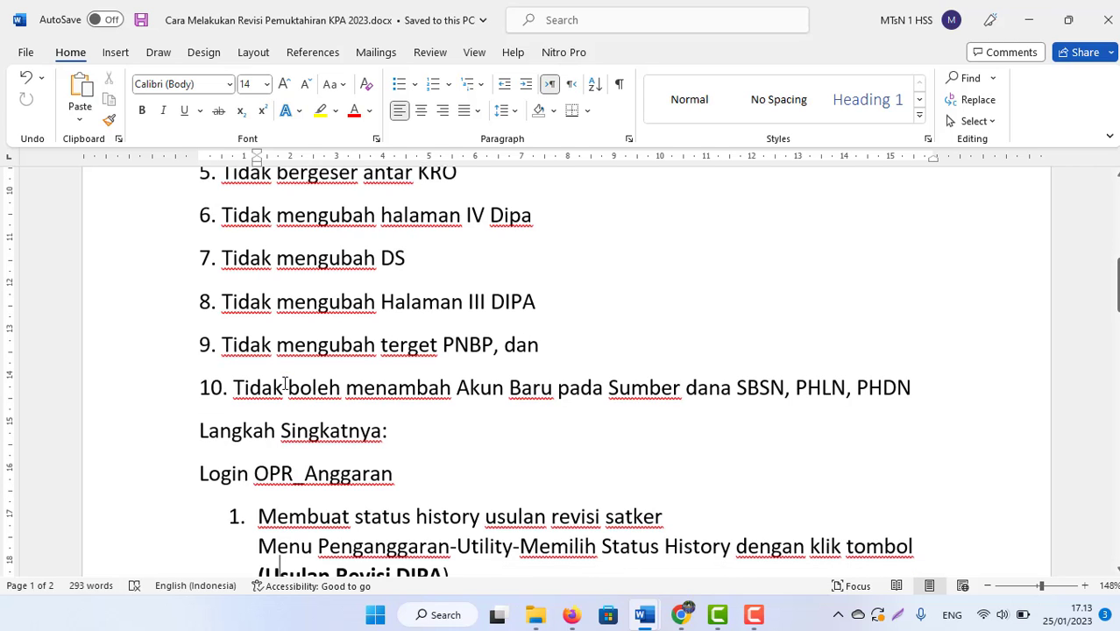
{"action": "key", "text": "Down"}
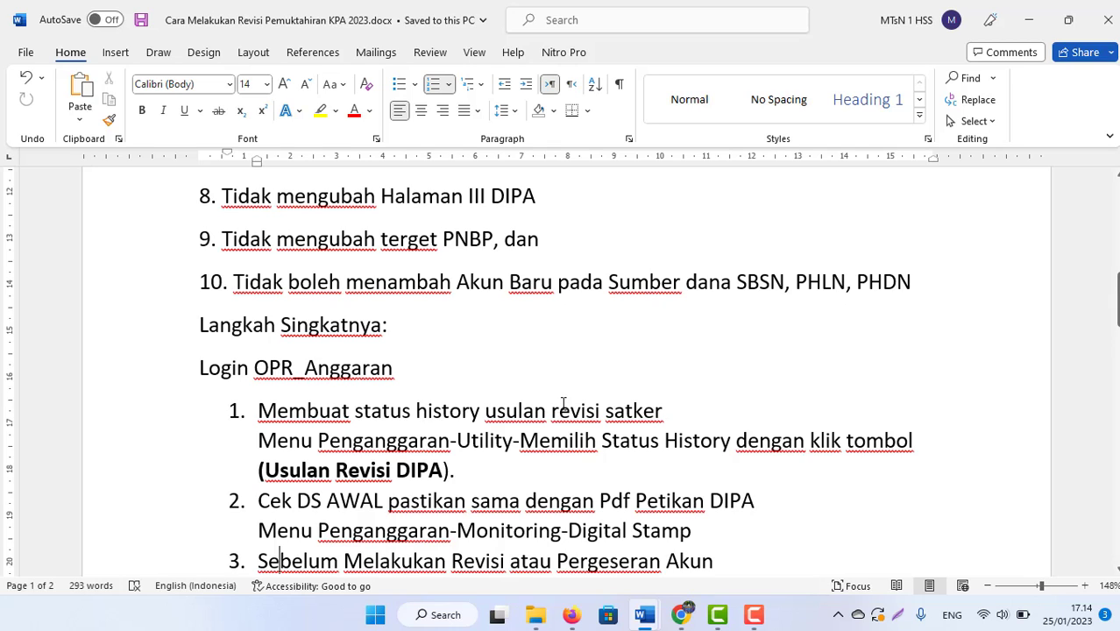
{"action": "left_click_drag", "start_coordinate": [606, 411], "coordinate": [666, 412]}
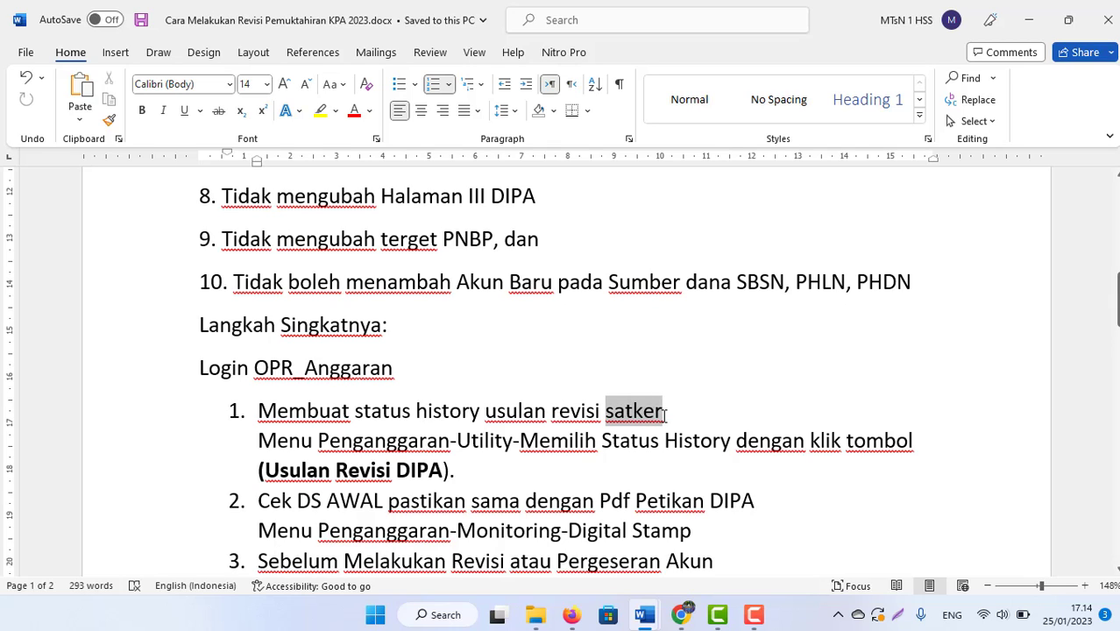
{"action": "key", "text": "Delete"}
{"action": "key", "text": "ctrl+s"}
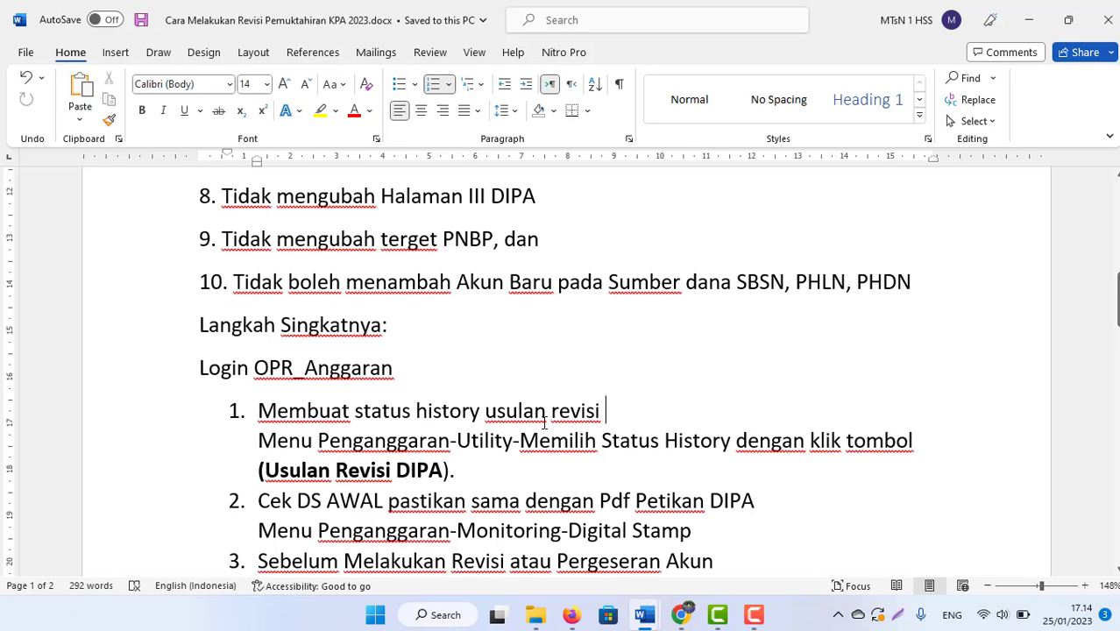
Step: In SAKTI, open Penganggaran > Utility > Memilih Status History
{"action": "mouse_move", "coordinate": [682, 617]}
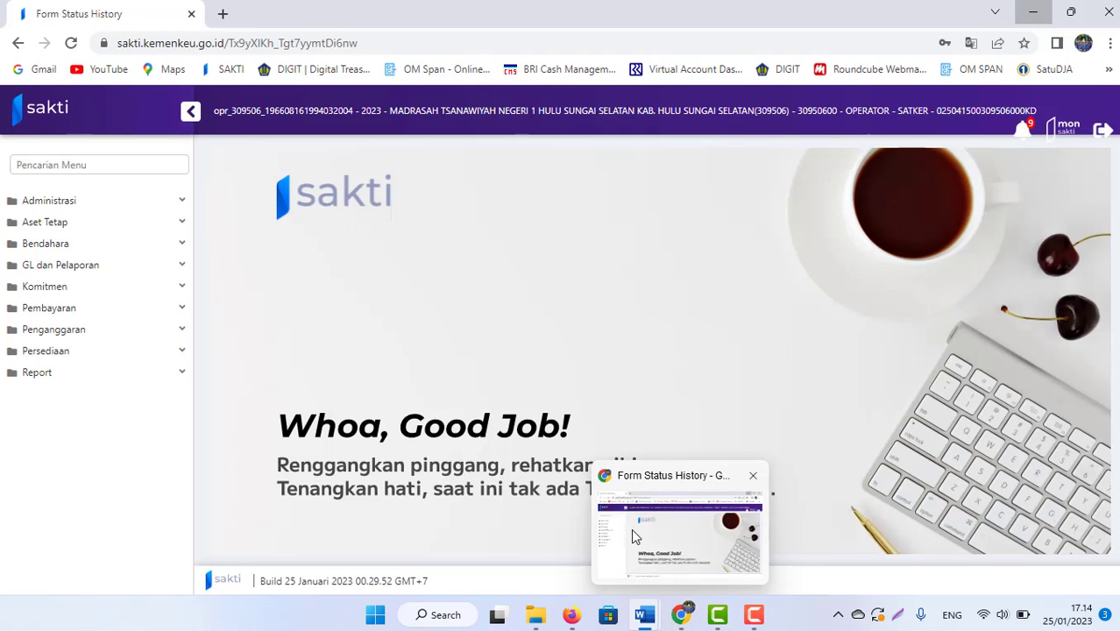
{"action": "left_click", "coordinate": [633, 531]}
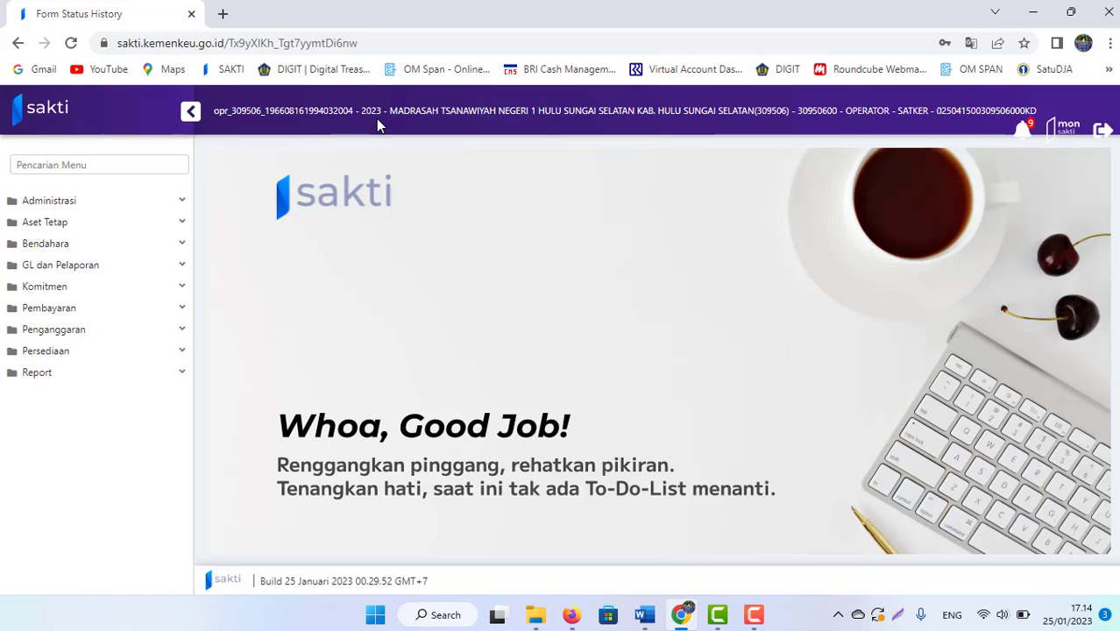
{"action": "left_click", "coordinate": [49, 331]}
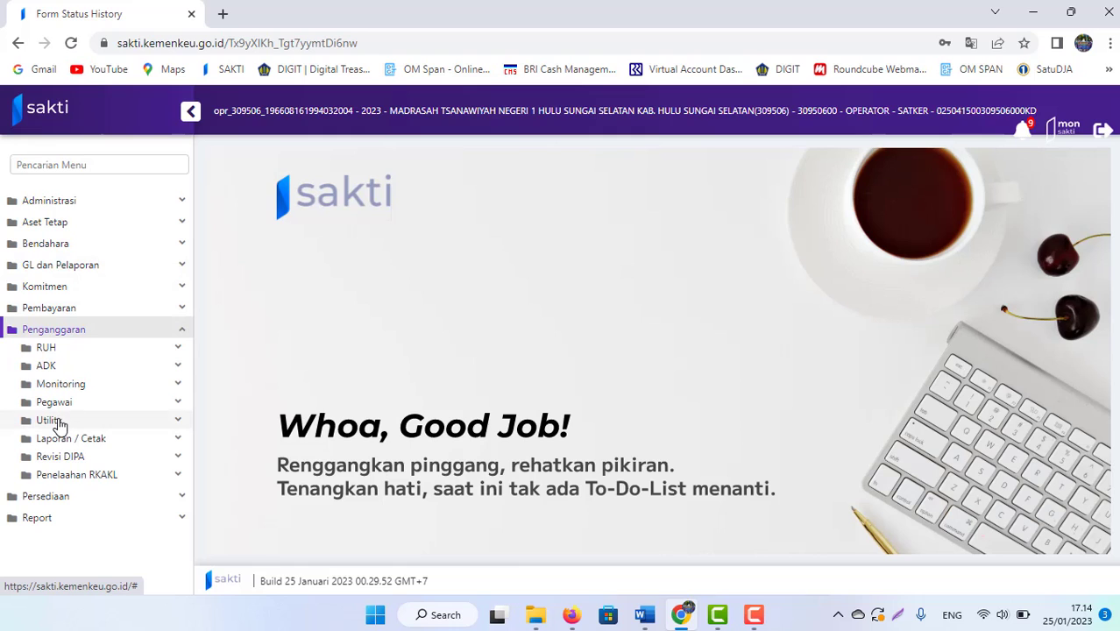
{"action": "left_click", "coordinate": [58, 422]}
{"action": "left_click", "coordinate": [100, 439]}
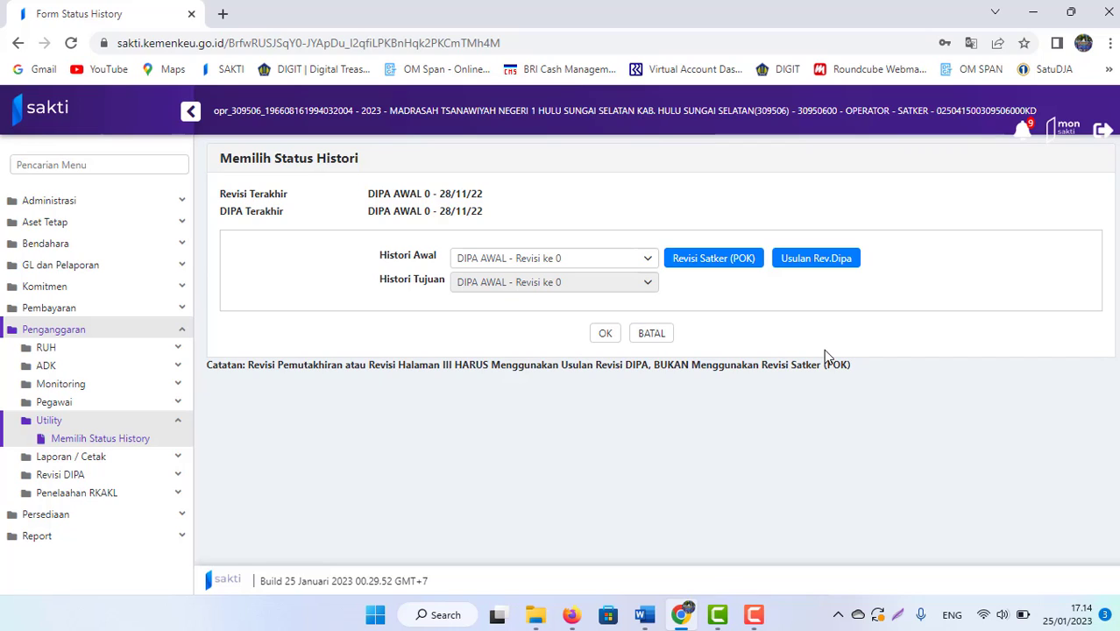
Step: Copy the Usulan Rev.Dipa data and apply USULAN DIPA - Revisi ke 1 as status history
{"action": "left_click", "coordinate": [811, 265]}
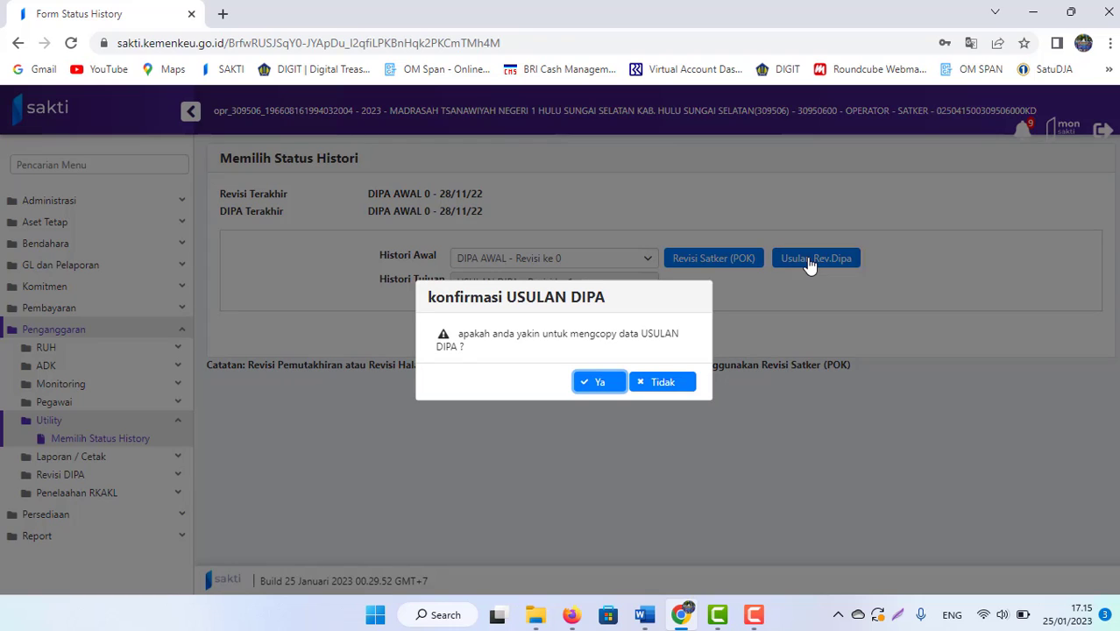
{"action": "left_click", "coordinate": [592, 384]}
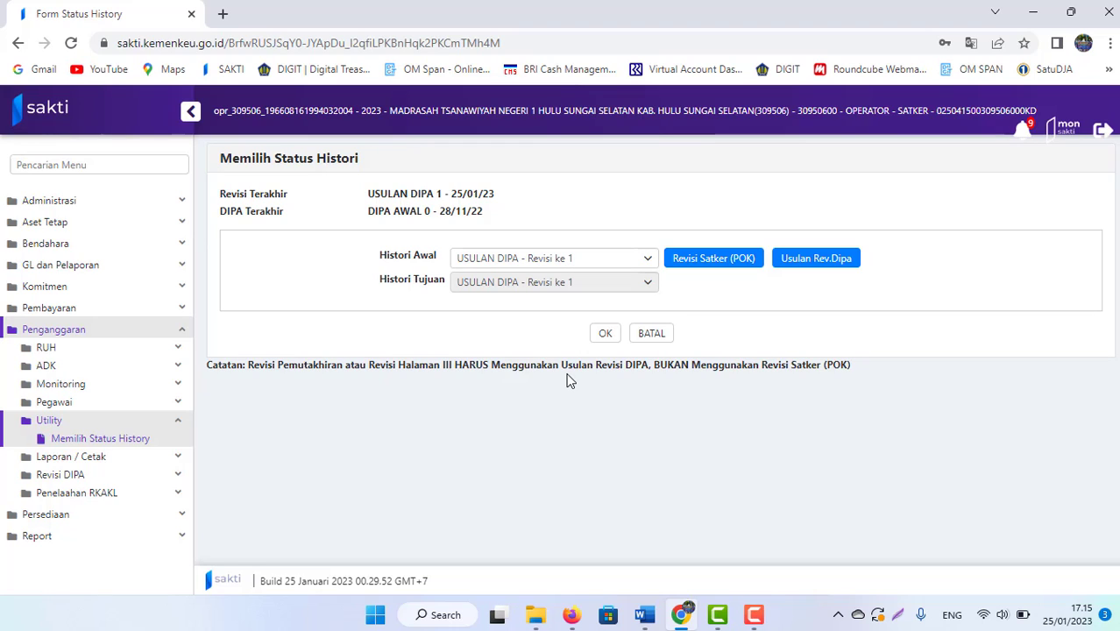
{"action": "left_click", "coordinate": [608, 339]}
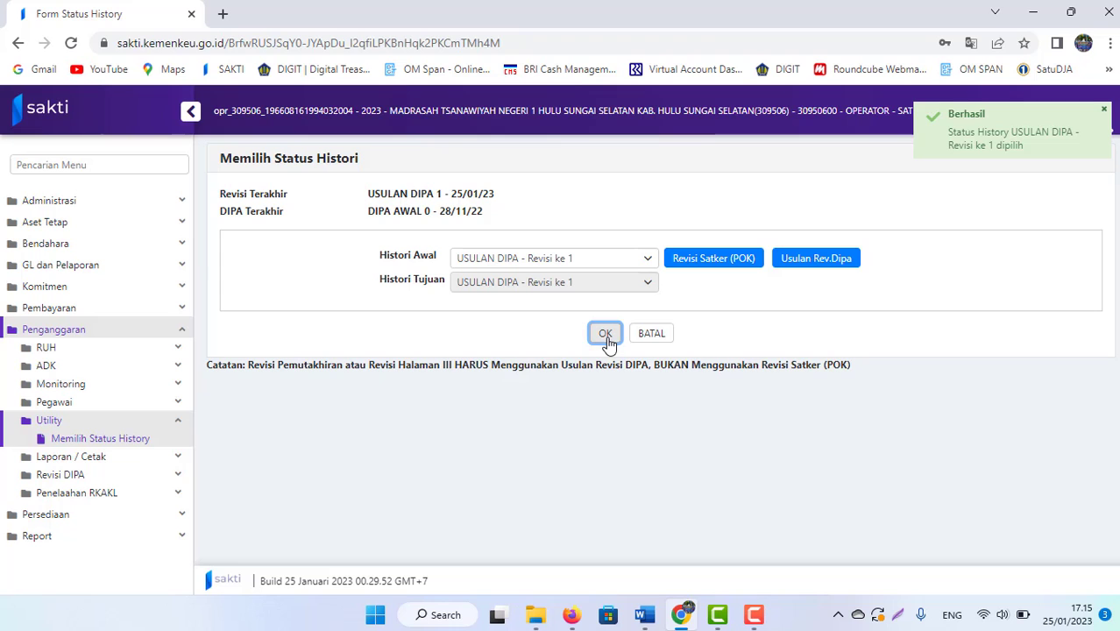
{"action": "mouse_move", "coordinate": [645, 615]}
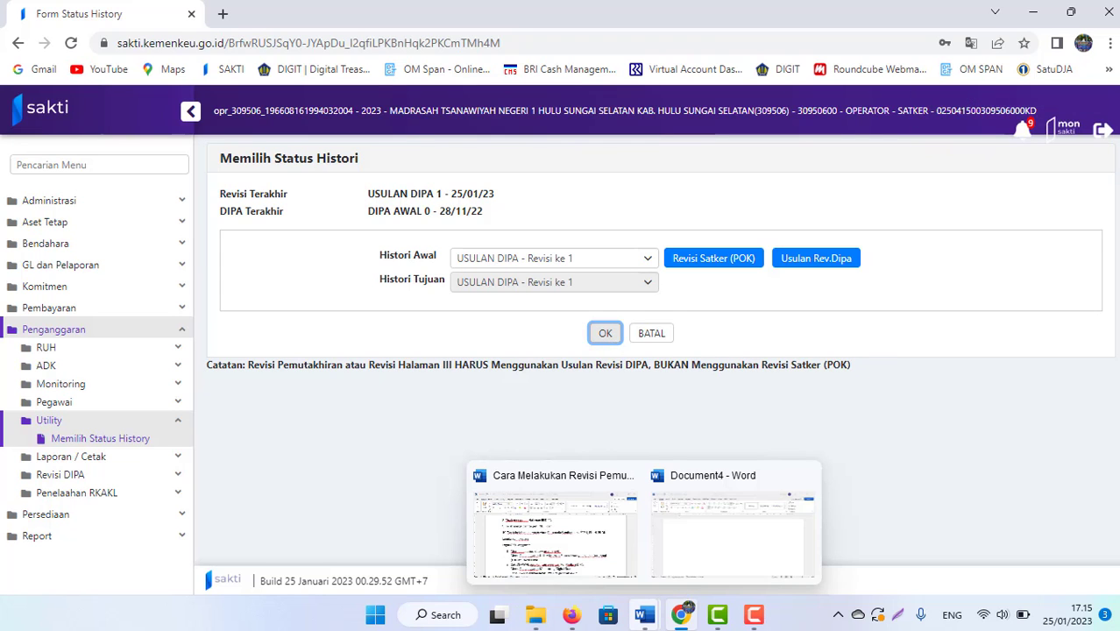
{"action": "left_click", "coordinate": [565, 555]}
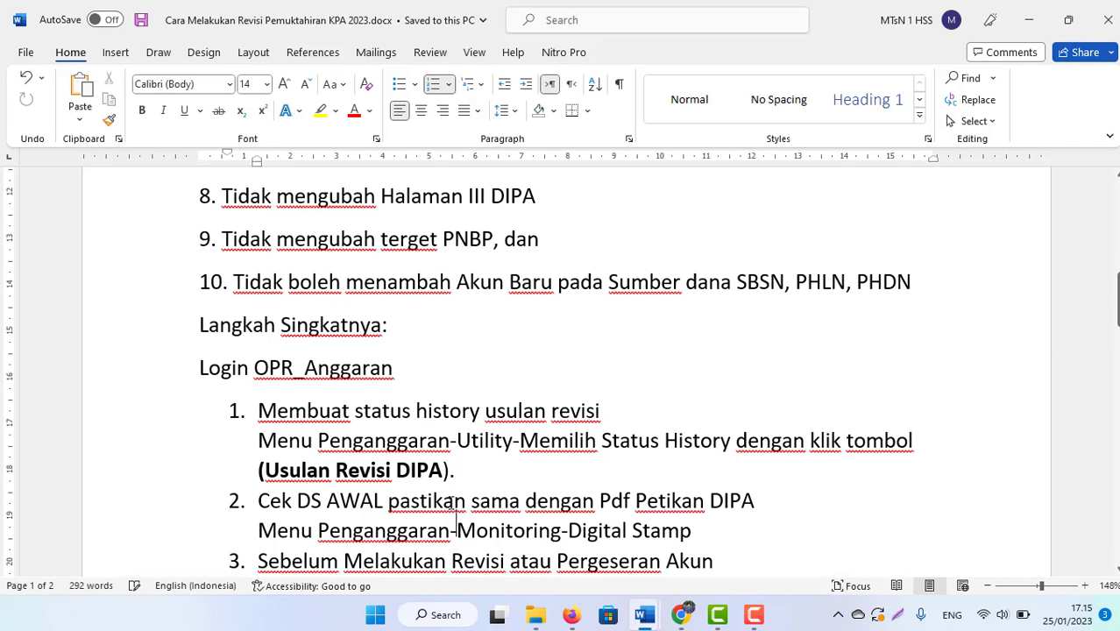
Step: Scroll the Word guide to step 2 on checking DS AWAL, then return to SAKTI
{"action": "scroll", "coordinate": [452, 501], "scroll_direction": "down", "scroll_amount": 1}
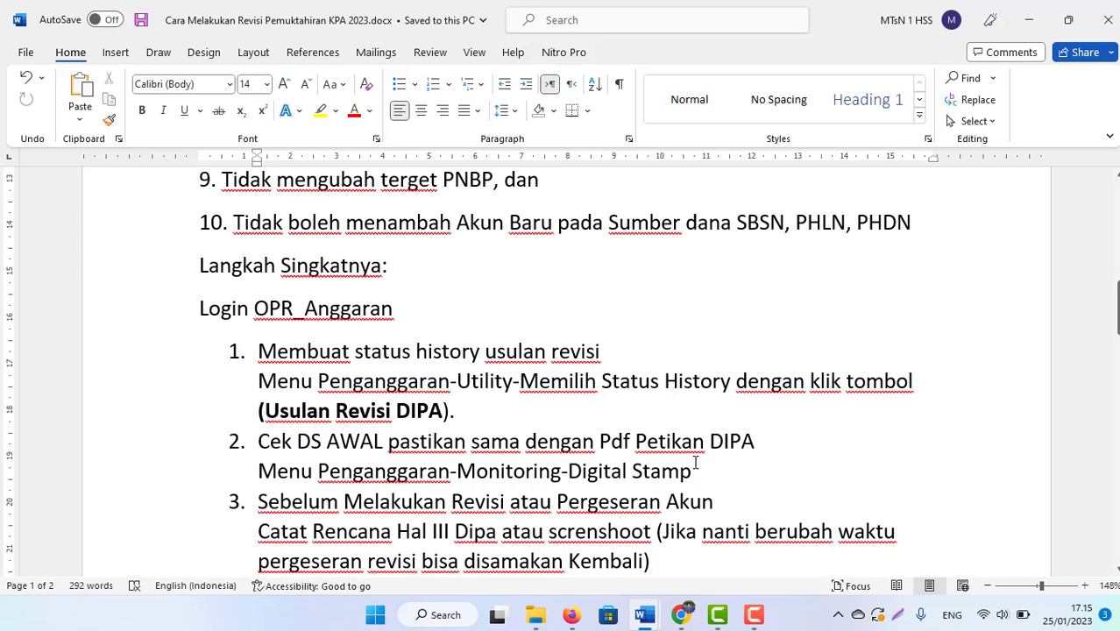
{"action": "key", "text": "alt+Tab"}
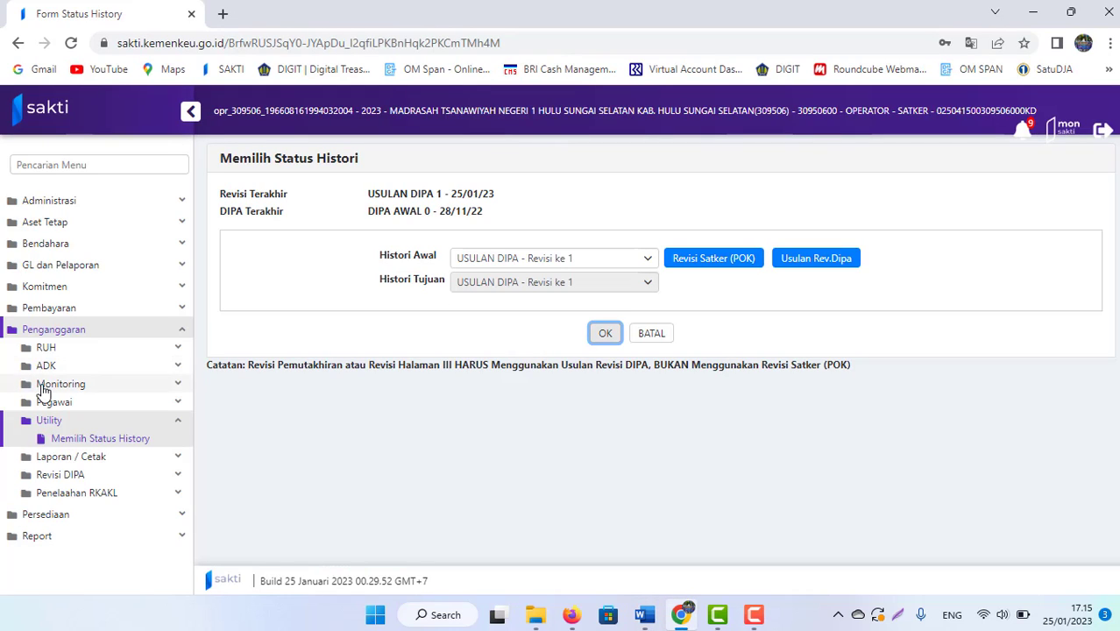
Step: Open Penganggaran > Monitoring > Digital Stamp for the madrasah satker, then return to Word
{"action": "left_click", "coordinate": [44, 390]}
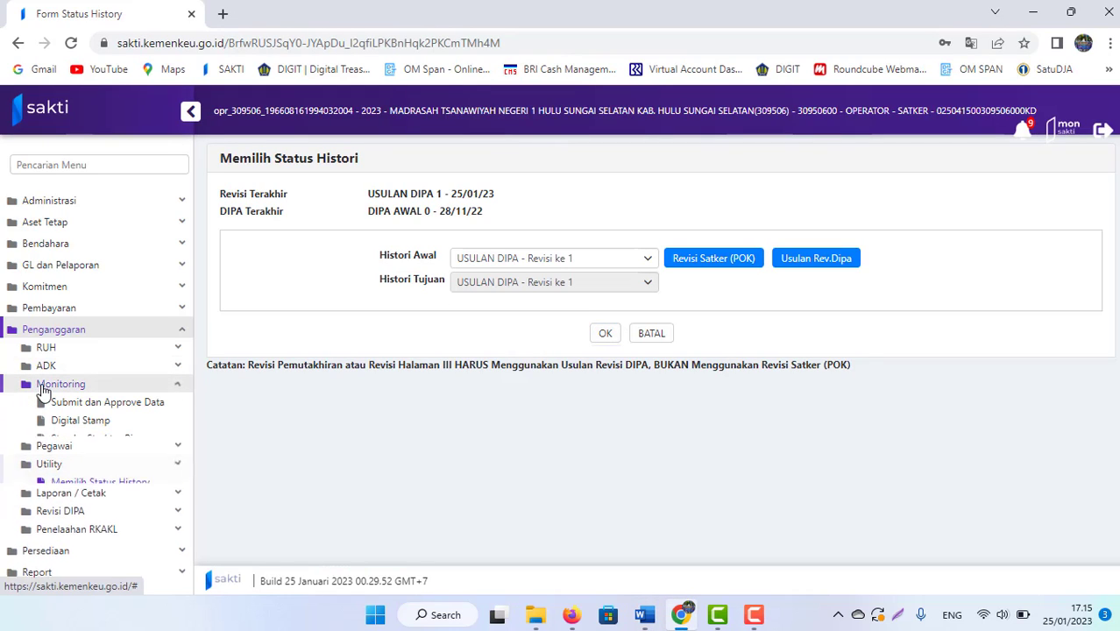
{"action": "left_click", "coordinate": [75, 429]}
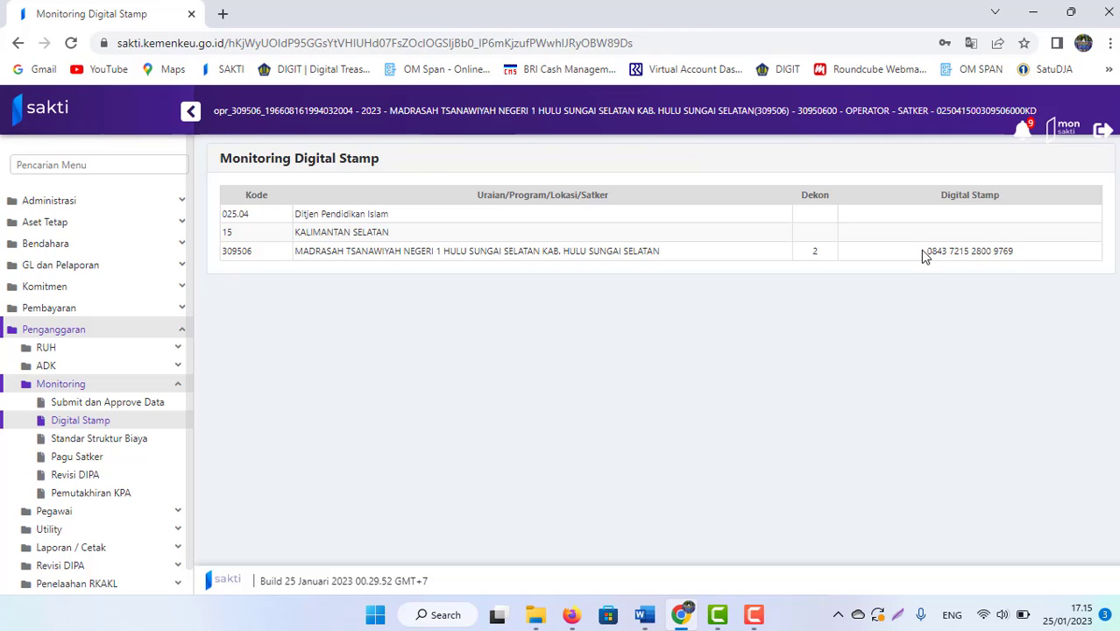
{"action": "key", "text": "alt+Tab"}
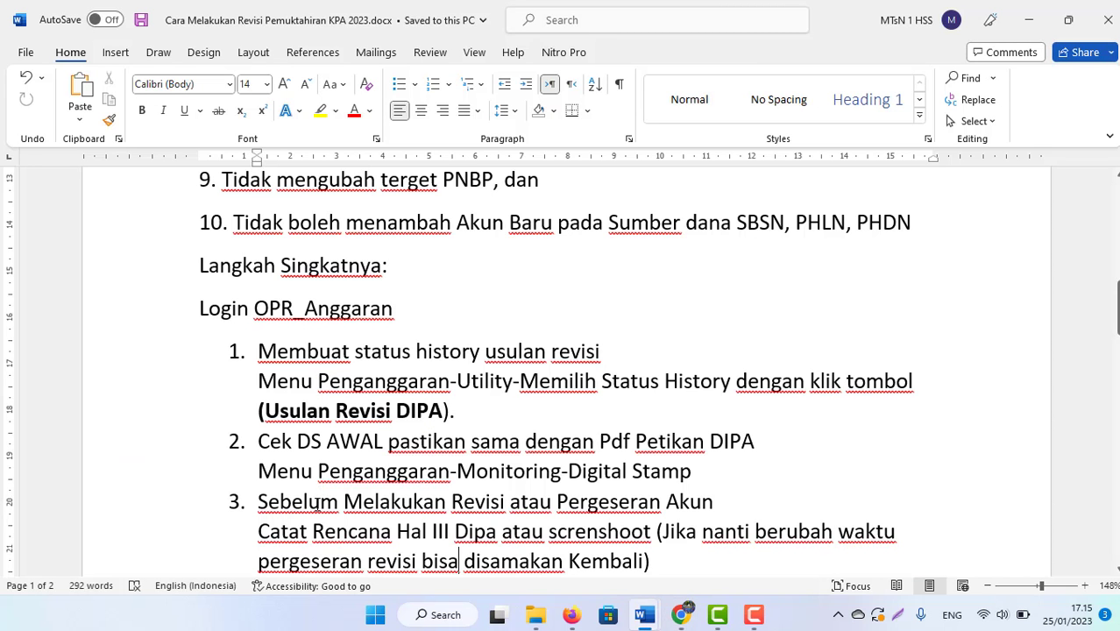
Step: Read step 3's 'Catat Rencana Hal III' instructions, then switch back to SAKTI's Digital Stamp page
{"action": "left_click", "coordinate": [319, 501]}
{"action": "left_click", "coordinate": [689, 503]}
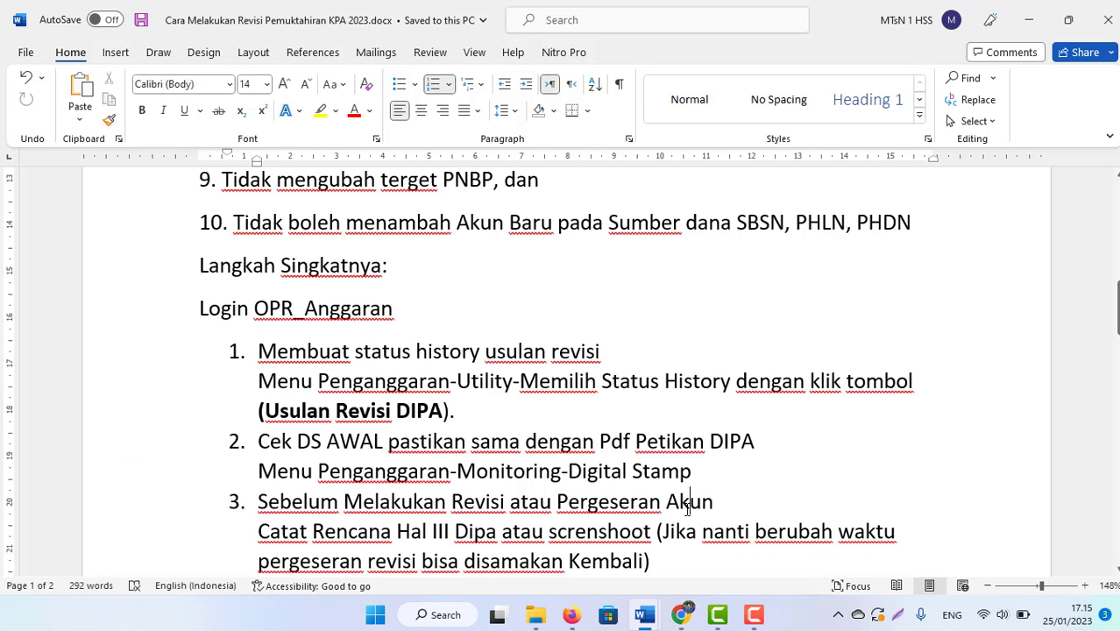
{"action": "key", "text": "Down"}
{"action": "key", "text": "Down"}
{"action": "key", "text": "Down"}
{"action": "key", "text": "Down"}
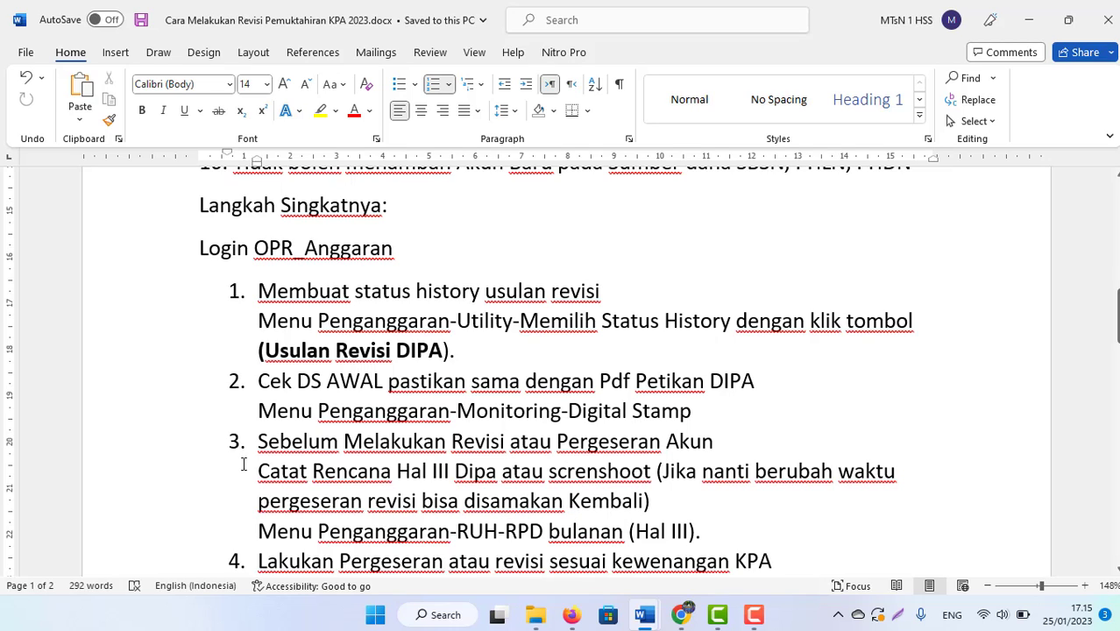
{"action": "left_click_drag", "start_coordinate": [256, 472], "coordinate": [454, 478]}
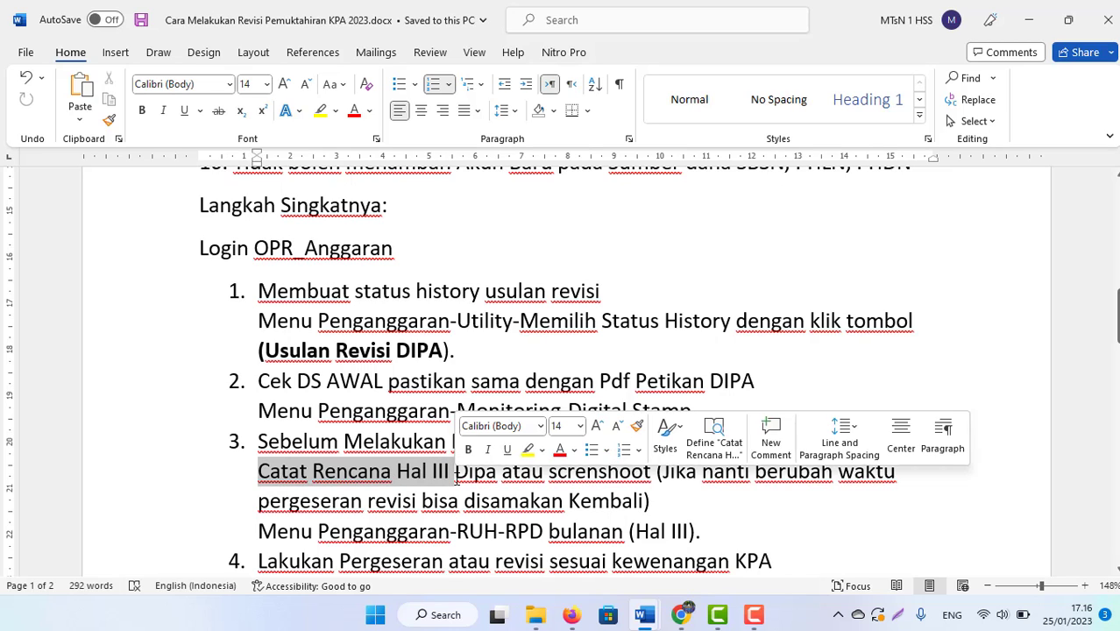
{"action": "left_click", "coordinate": [562, 492]}
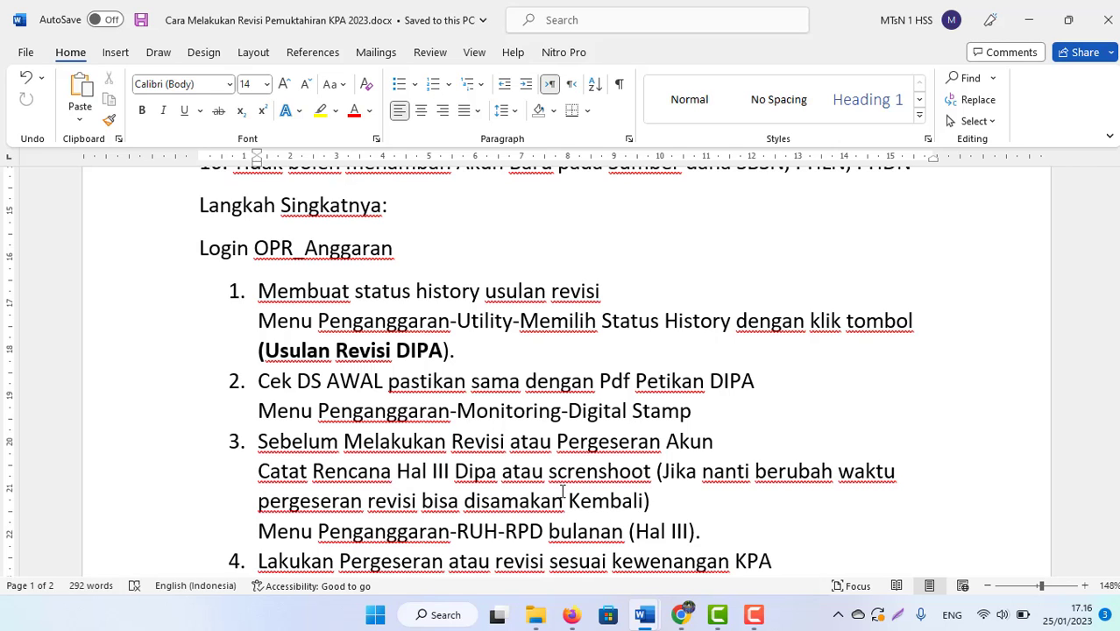
{"action": "left_click", "coordinate": [680, 614]}
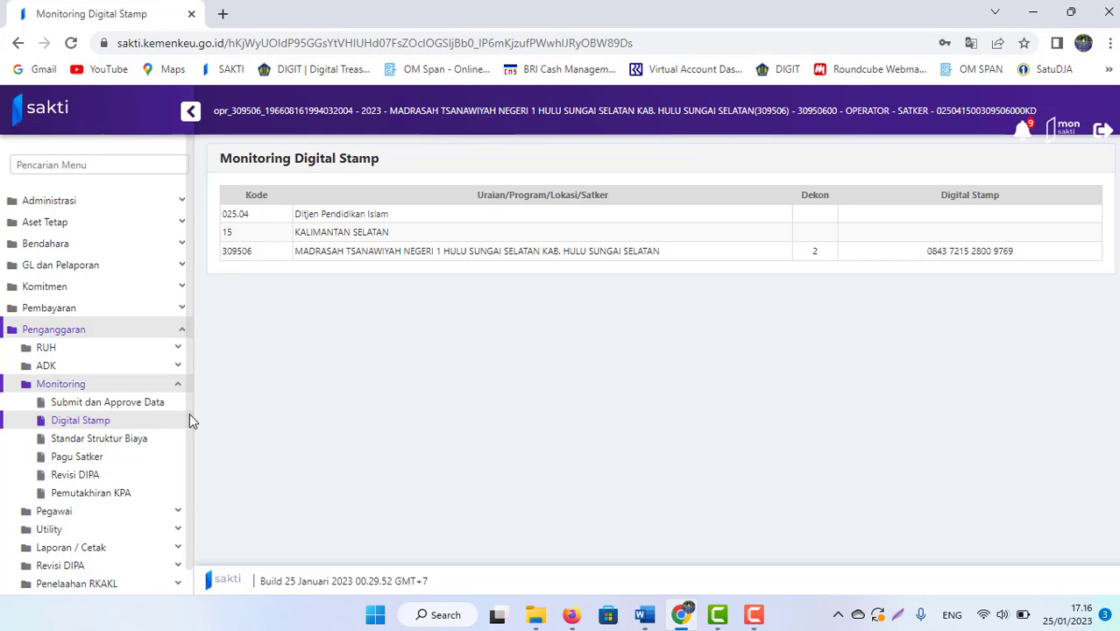
Step: Open RUH > RPD Bulanan (Hal III) and select satker 309506
{"action": "left_click", "coordinate": [47, 350]}
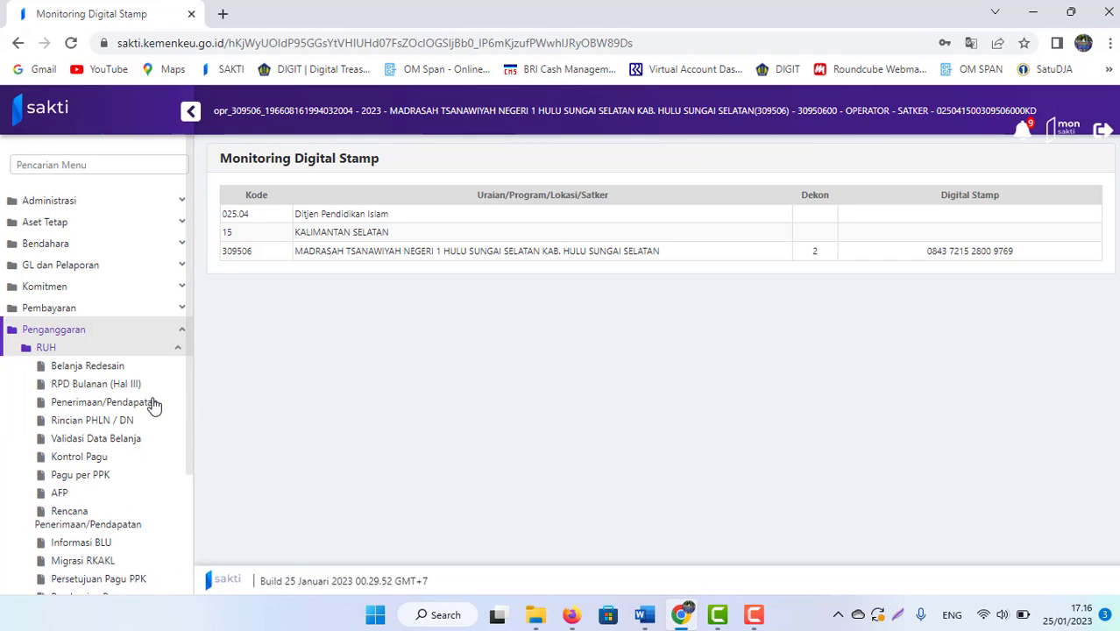
{"action": "left_click", "coordinate": [93, 386]}
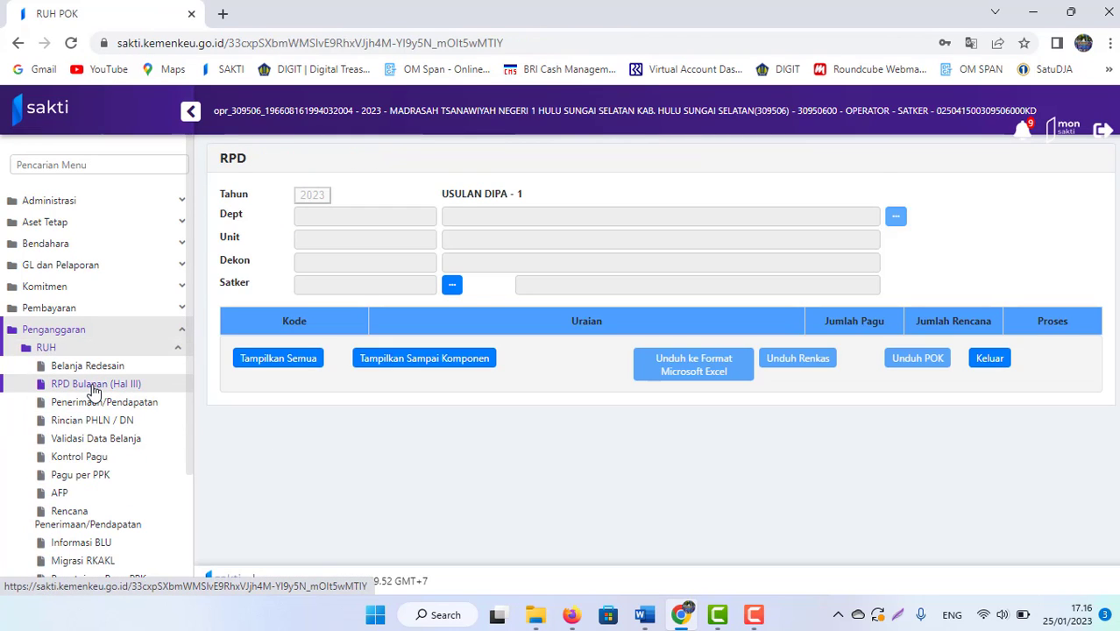
{"action": "left_click", "coordinate": [452, 284]}
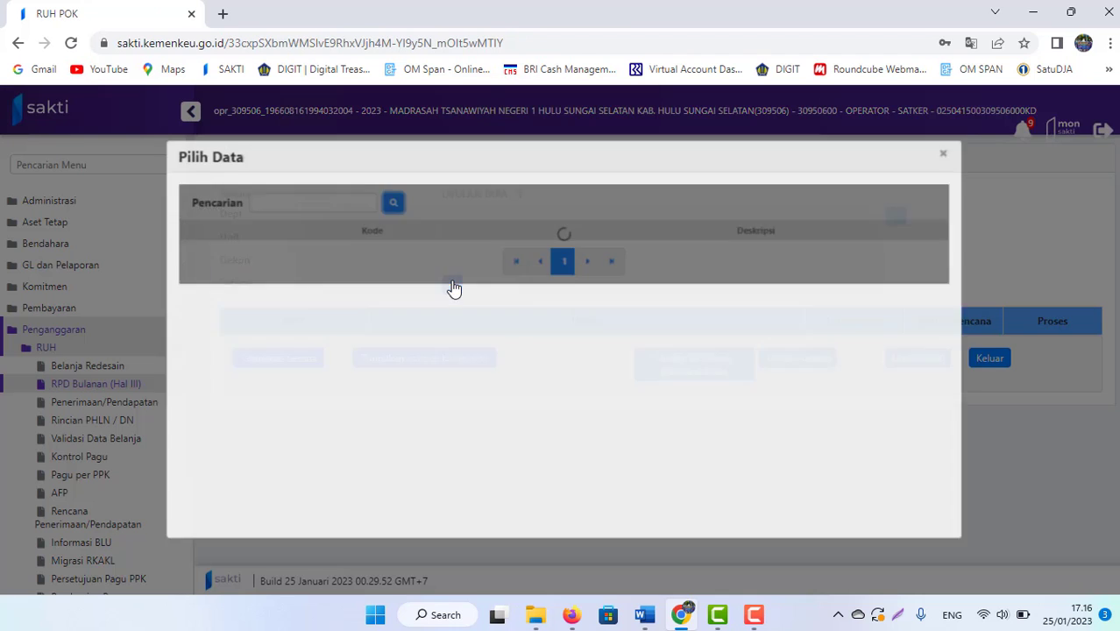
{"action": "left_click", "coordinate": [592, 249]}
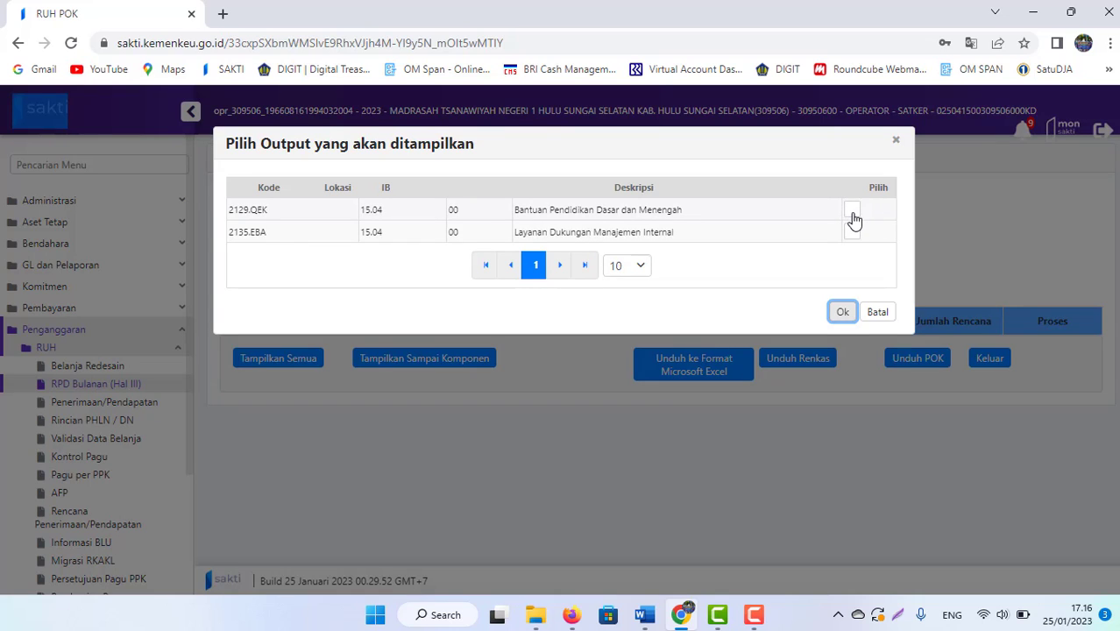
Step: Include outputs 2129.QEK and 2135.EBA, then open activity 004's 737.760.000 withdrawal plan
{"action": "left_click", "coordinate": [852, 214]}
{"action": "left_click", "coordinate": [852, 214]}
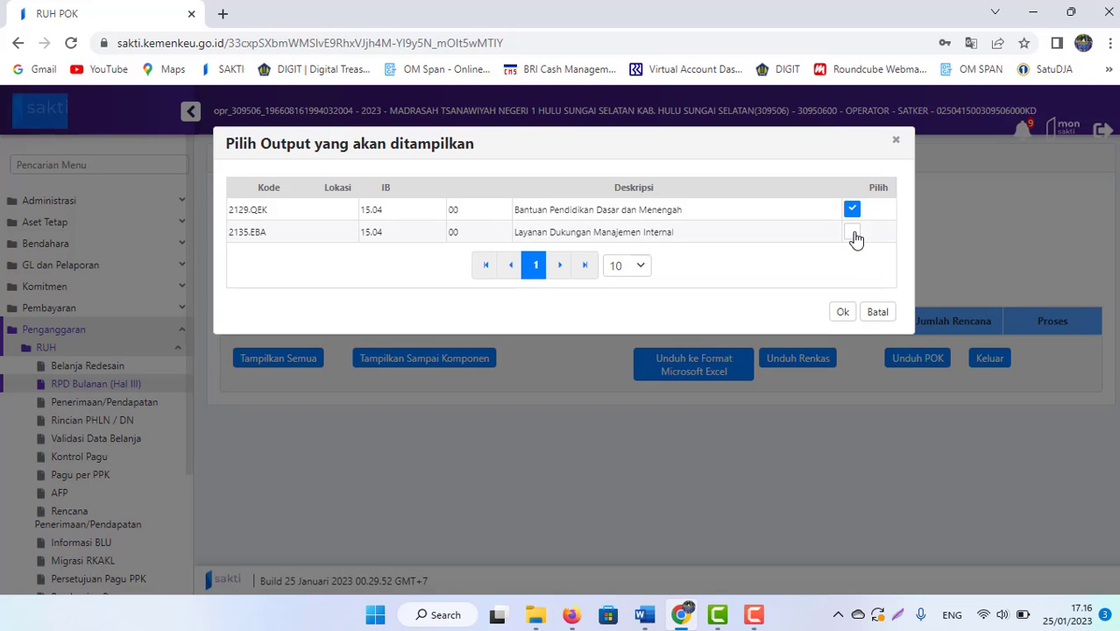
{"action": "left_click", "coordinate": [853, 233]}
{"action": "left_click", "coordinate": [842, 312]}
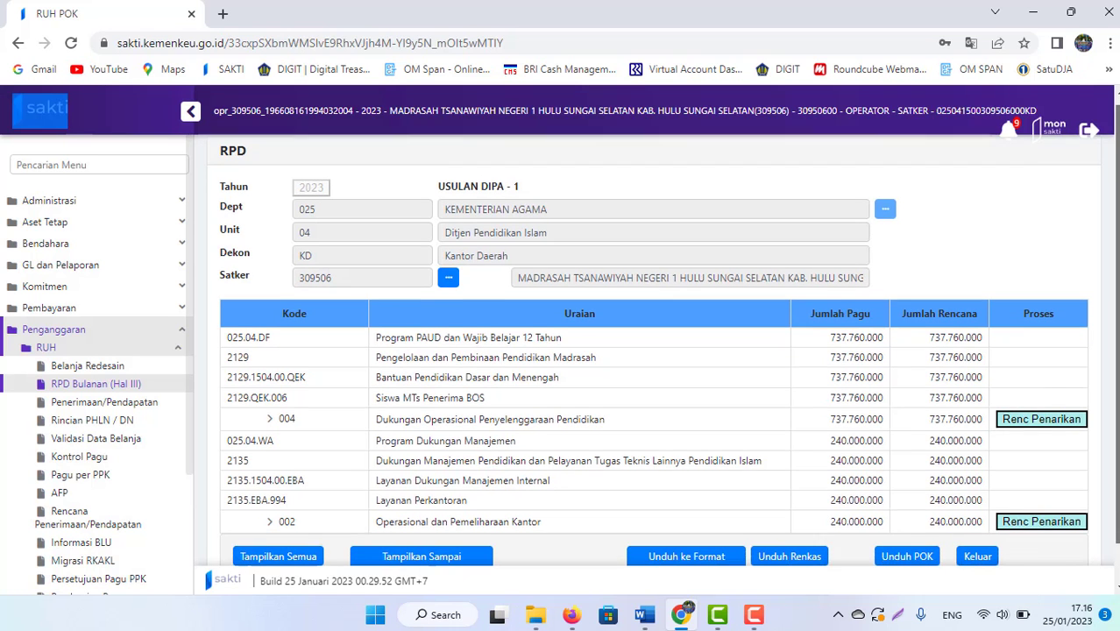
{"action": "left_click", "coordinate": [1031, 419]}
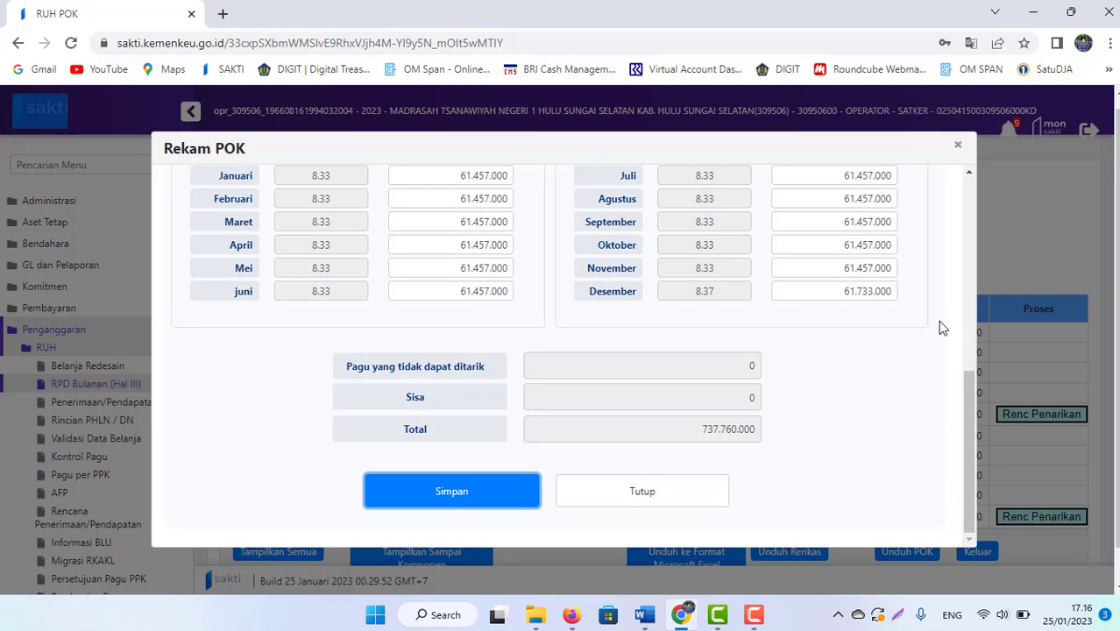
Step: Capture the 737.760.000 Rekam POK tables with Lightshot and copy the screenshot
{"action": "left_click_drag", "start_coordinate": [968, 427], "coordinate": [963, 384]}
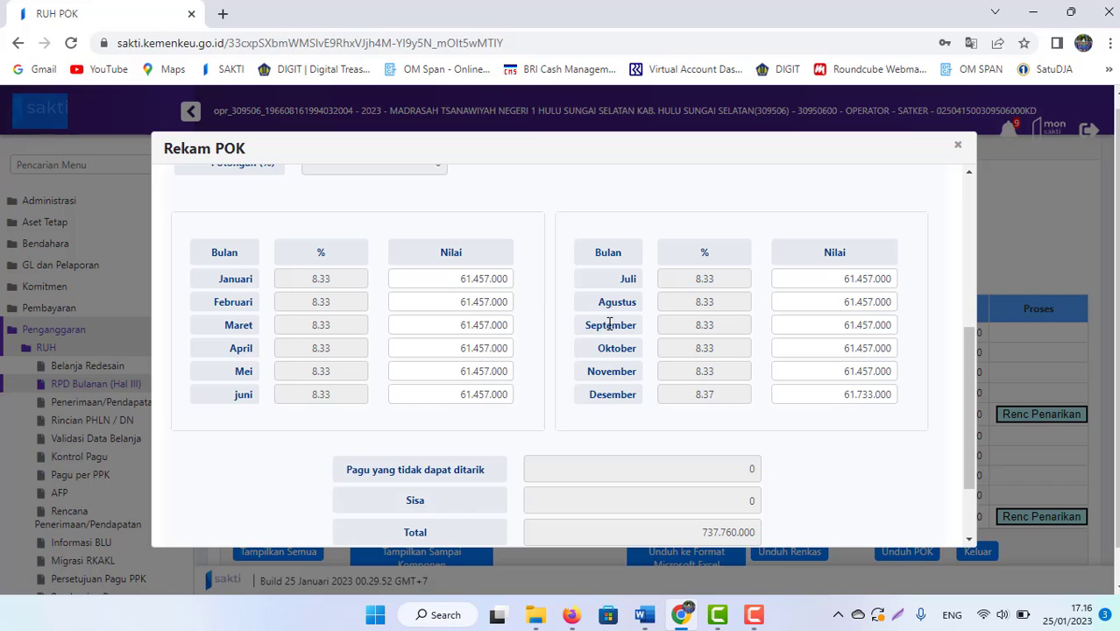
{"action": "left_click", "coordinate": [903, 618]}
{"action": "left_click_drag", "start_coordinate": [157, 198], "coordinate": [961, 533]}
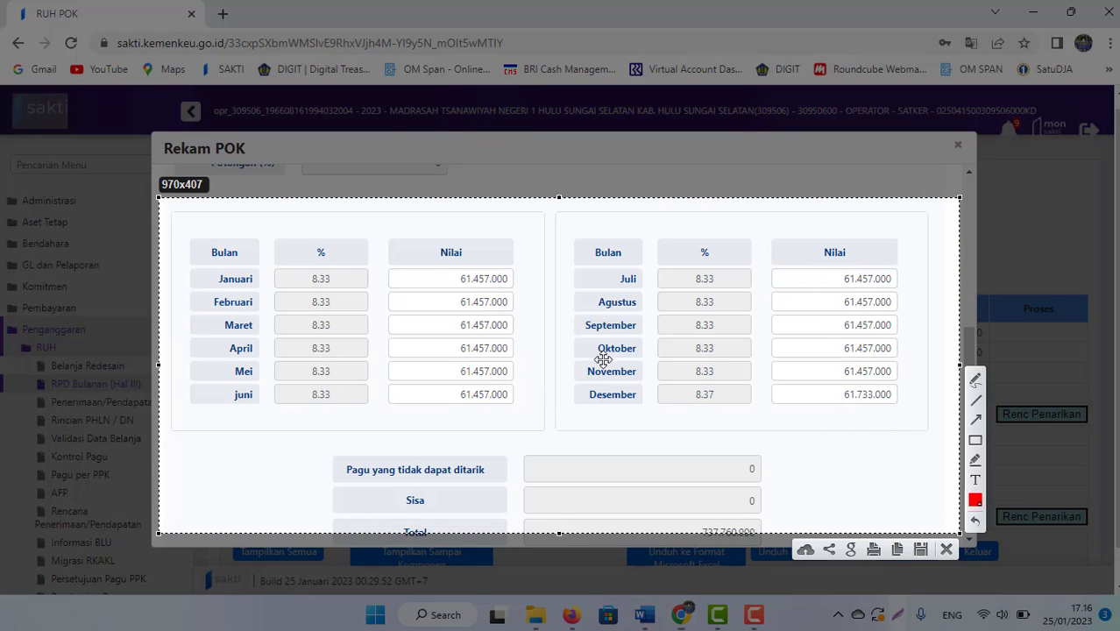
{"action": "right_click", "coordinate": [533, 323]}
{"action": "left_click", "coordinate": [565, 367]}
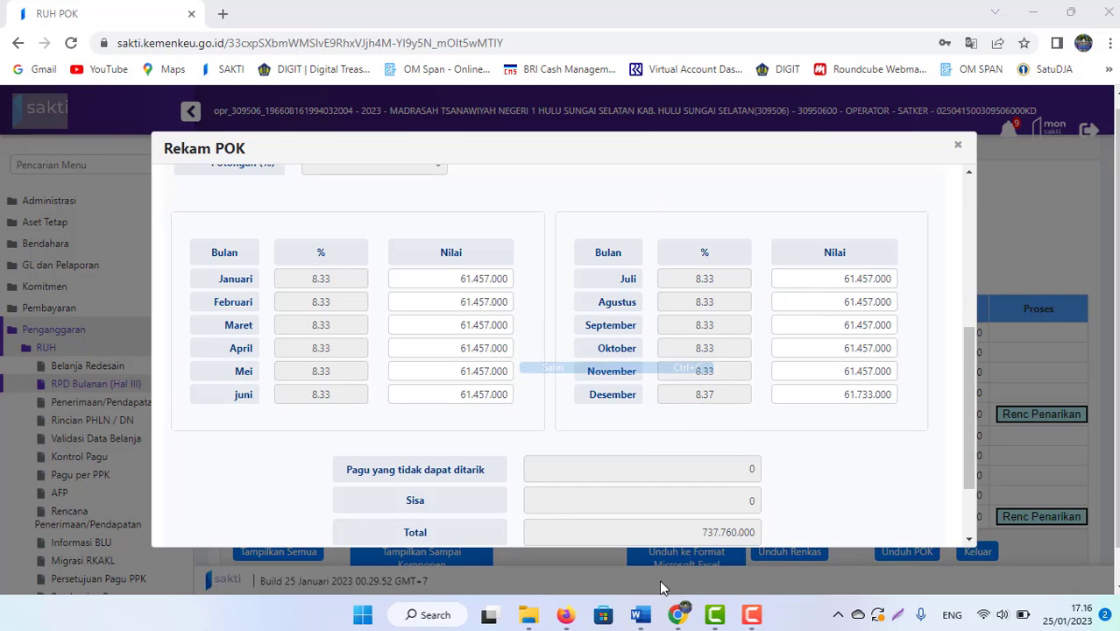
Step: Paste the screenshot into blank Word Document4, then return to SAKTI
{"action": "mouse_move", "coordinate": [659, 611]}
{"action": "left_click", "coordinate": [697, 534]}
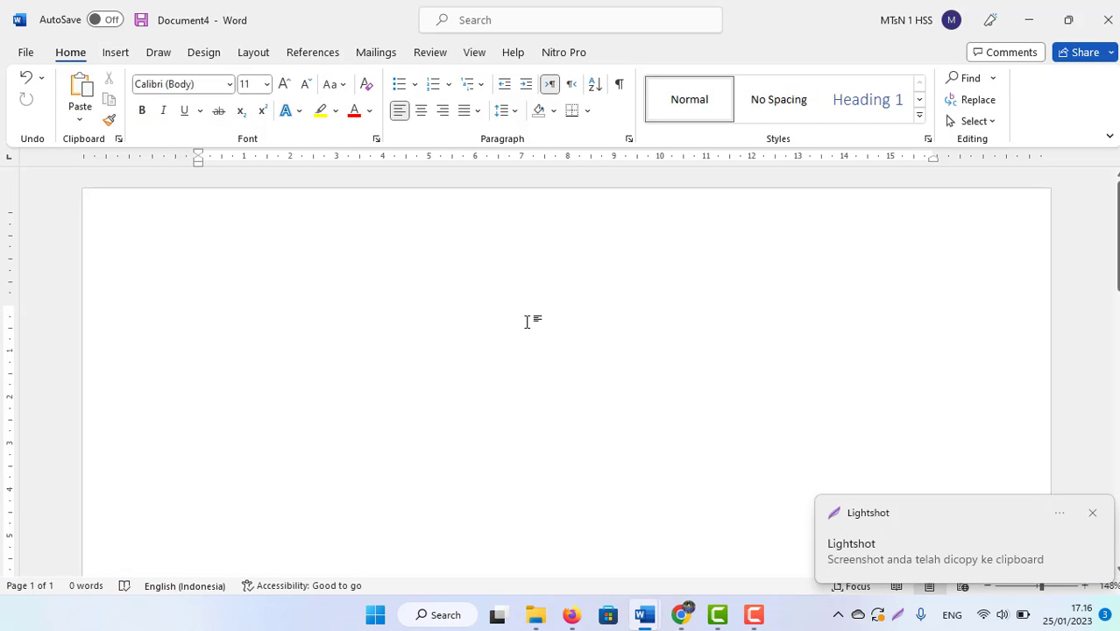
{"action": "key", "text": "ctrl+v"}
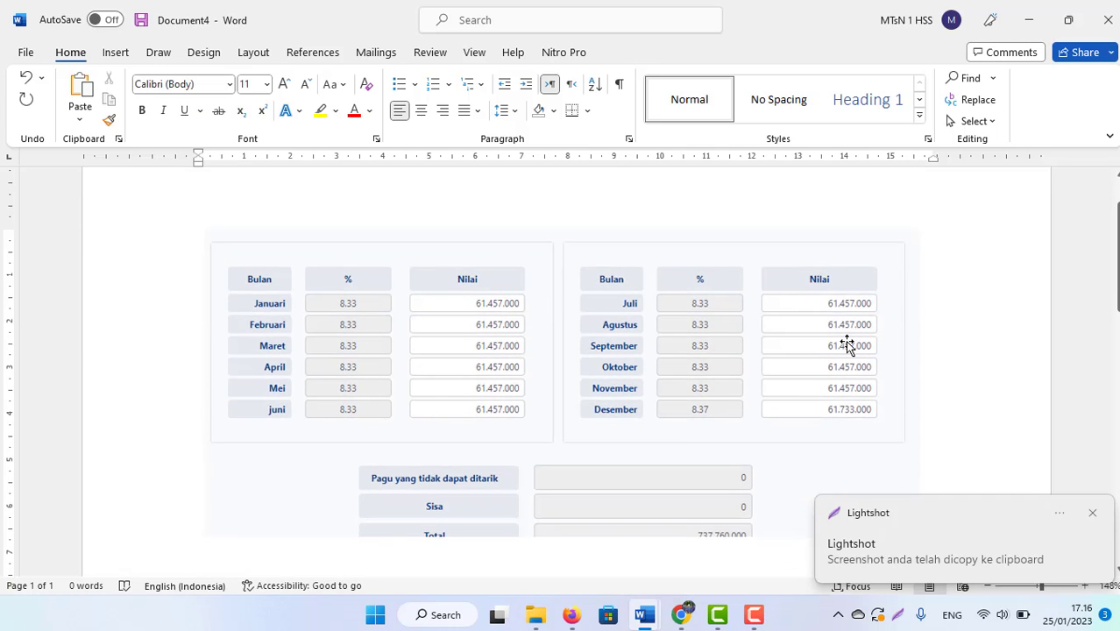
{"action": "key", "text": "alt+Tab"}
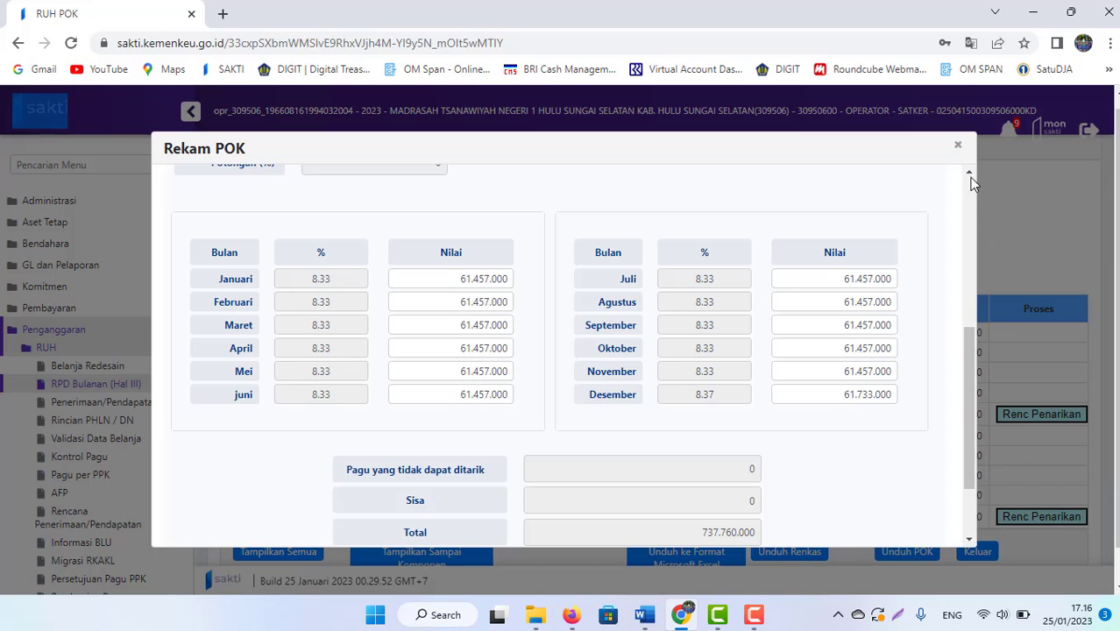
Step: Close activity 004's plan and open activity 002's 240.000.000 monthly withdrawal plan
{"action": "left_click", "coordinate": [958, 149]}
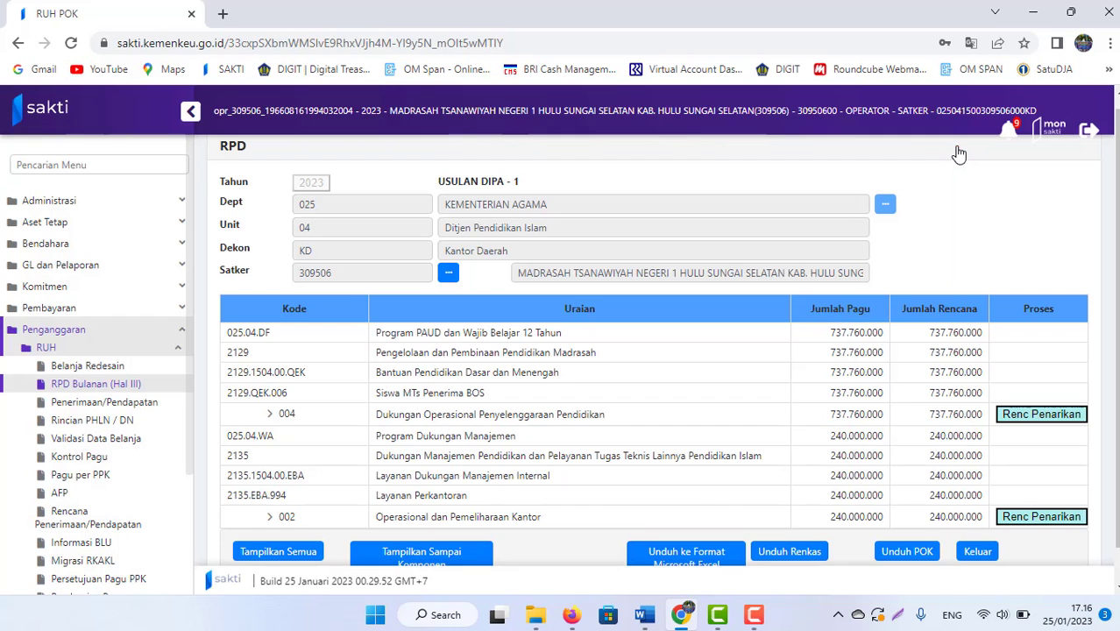
{"action": "left_click", "coordinate": [1041, 517]}
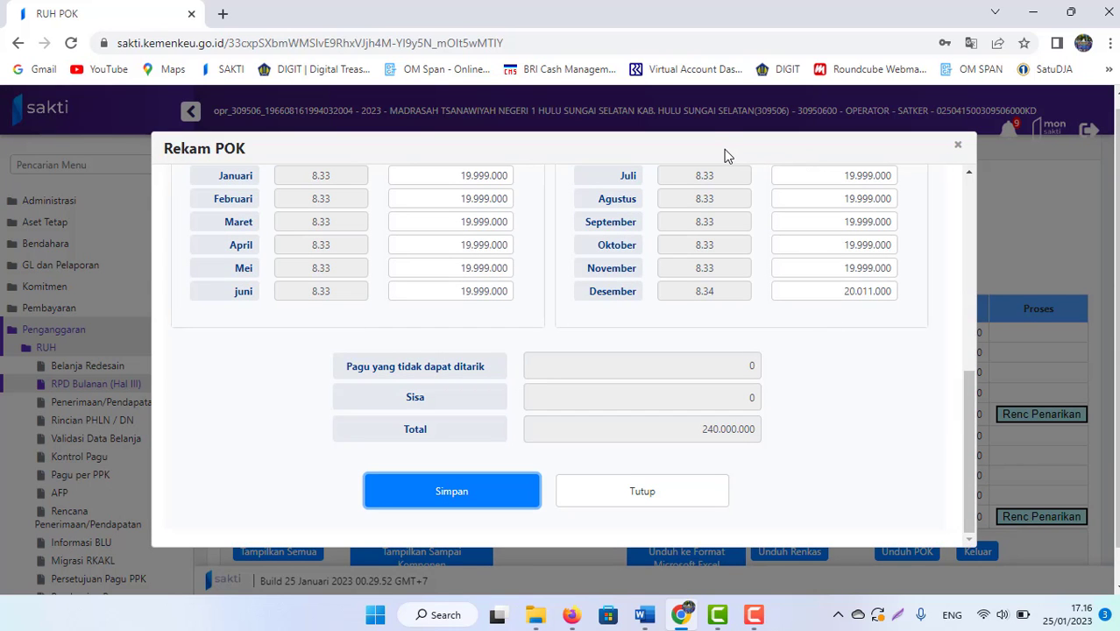
{"action": "left_click_drag", "start_coordinate": [966, 398], "coordinate": [964, 376]}
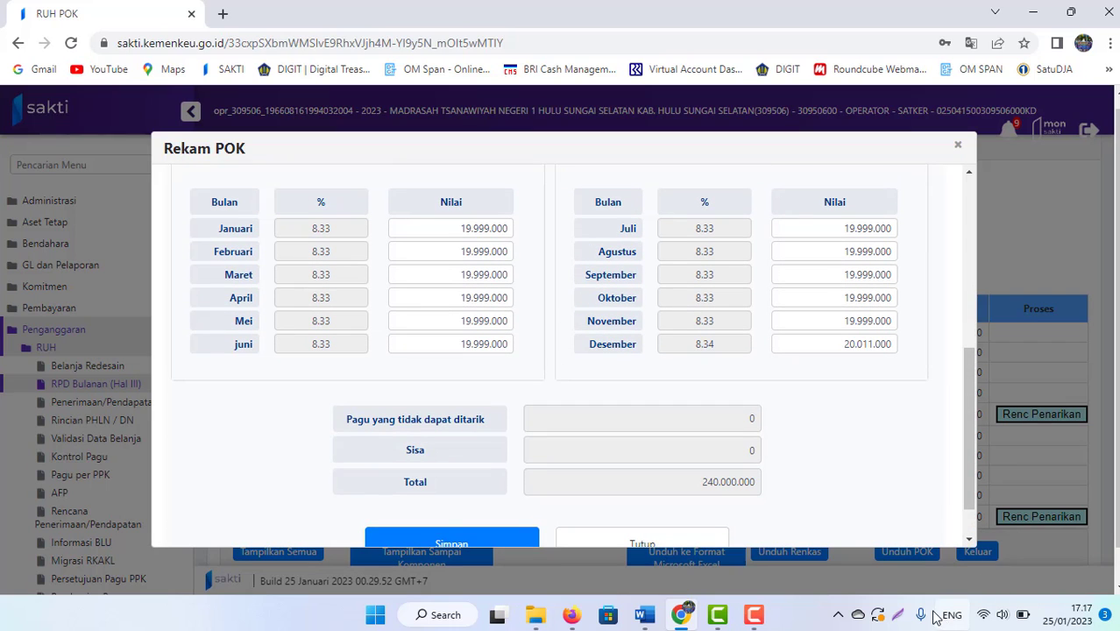
Step: Mark the 240.000.000 plan tables as a Lightshot capture area
{"action": "left_click", "coordinate": [898, 621]}
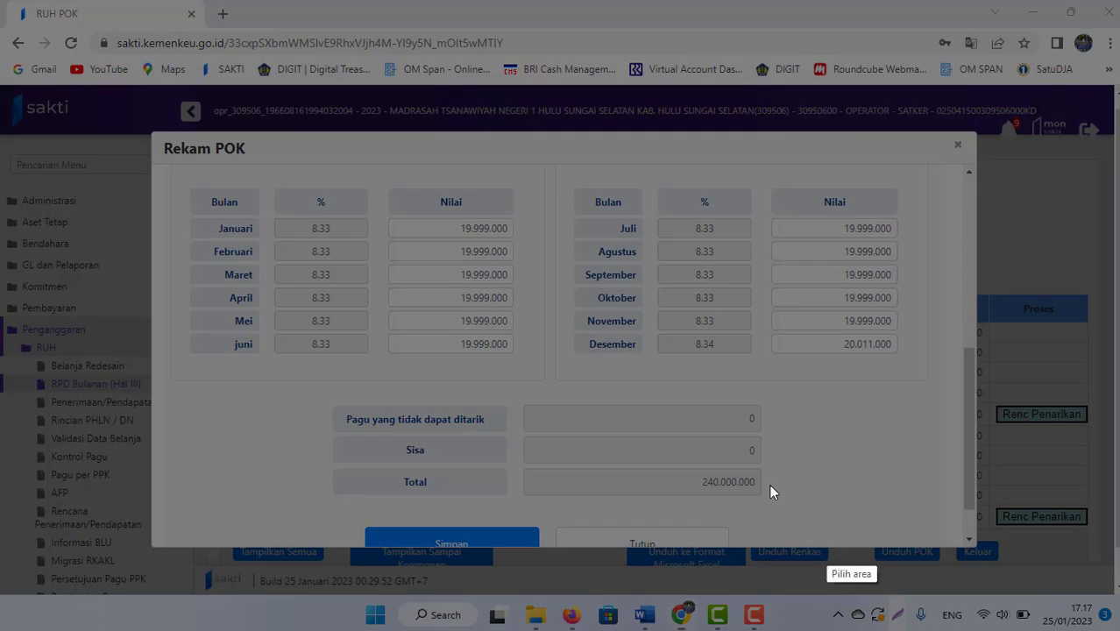
{"action": "left_click_drag", "start_coordinate": [169, 163], "coordinate": [953, 537]}
{"action": "right_click", "coordinate": [675, 408]}
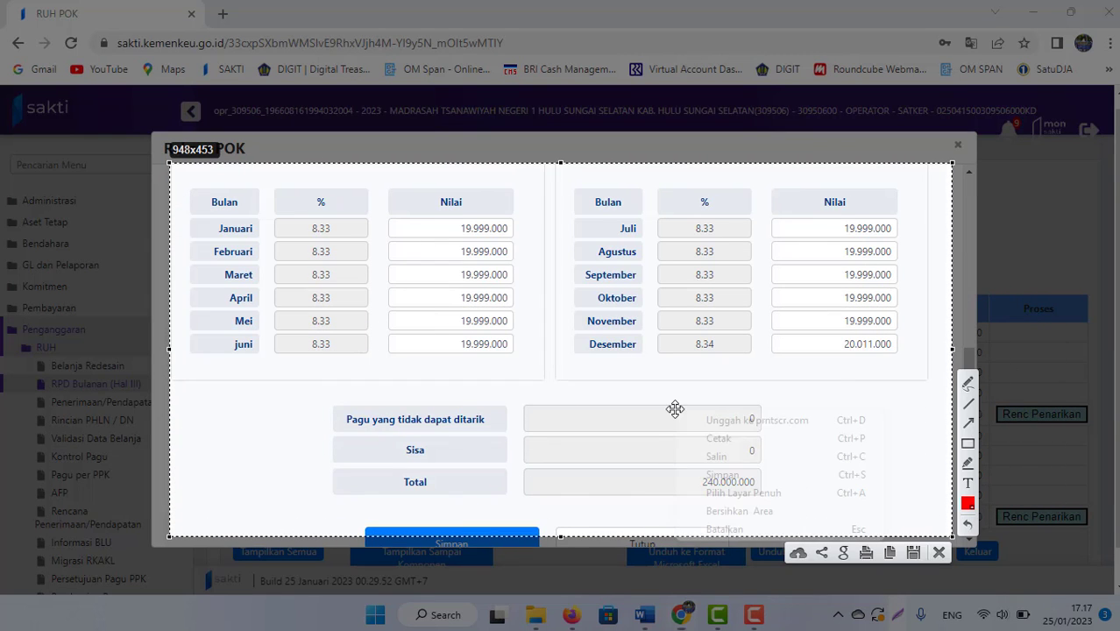
Step: Copy the 240.000.000 capture and paste it on a new line below Document4's first table
{"action": "left_click", "coordinate": [725, 457]}
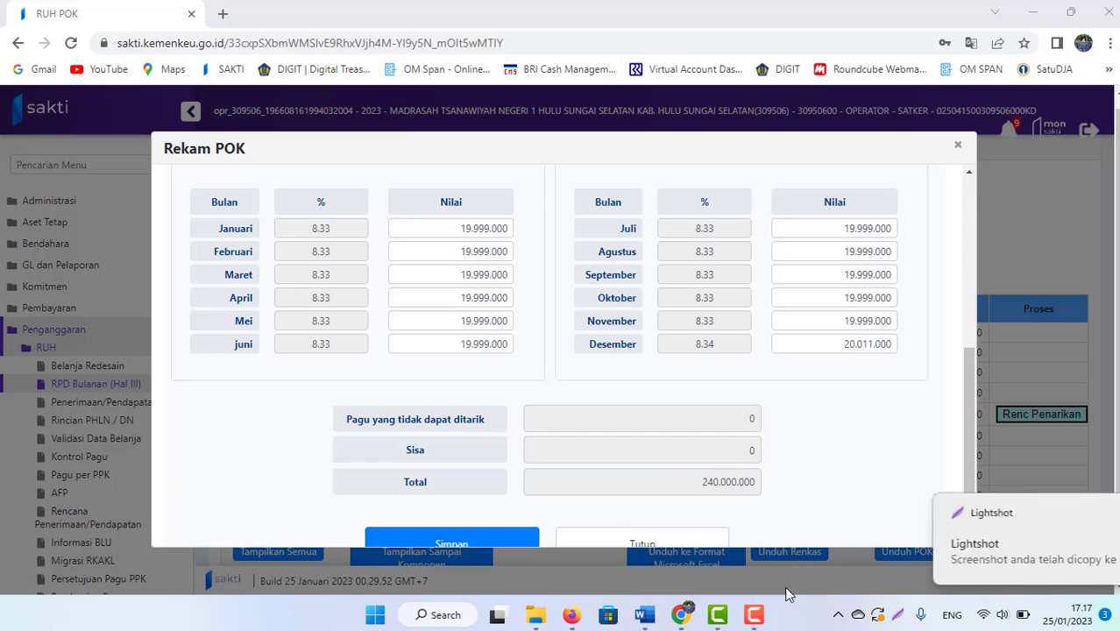
{"action": "mouse_move", "coordinate": [644, 613]}
{"action": "left_click", "coordinate": [686, 575]}
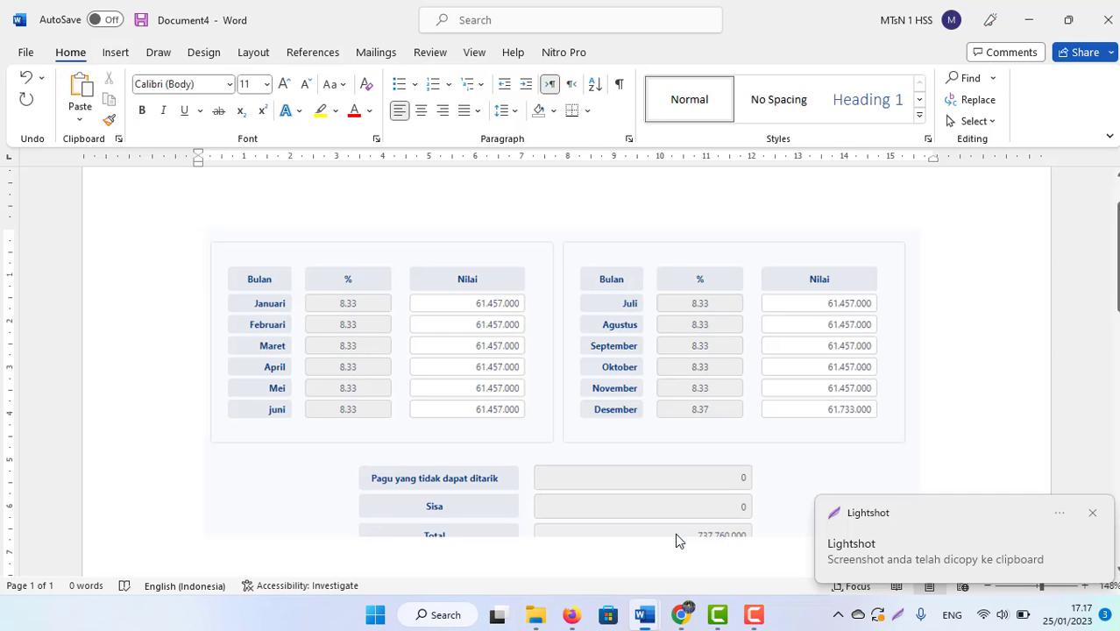
{"action": "left_click", "coordinate": [1092, 512]}
{"action": "key", "text": "Return"}
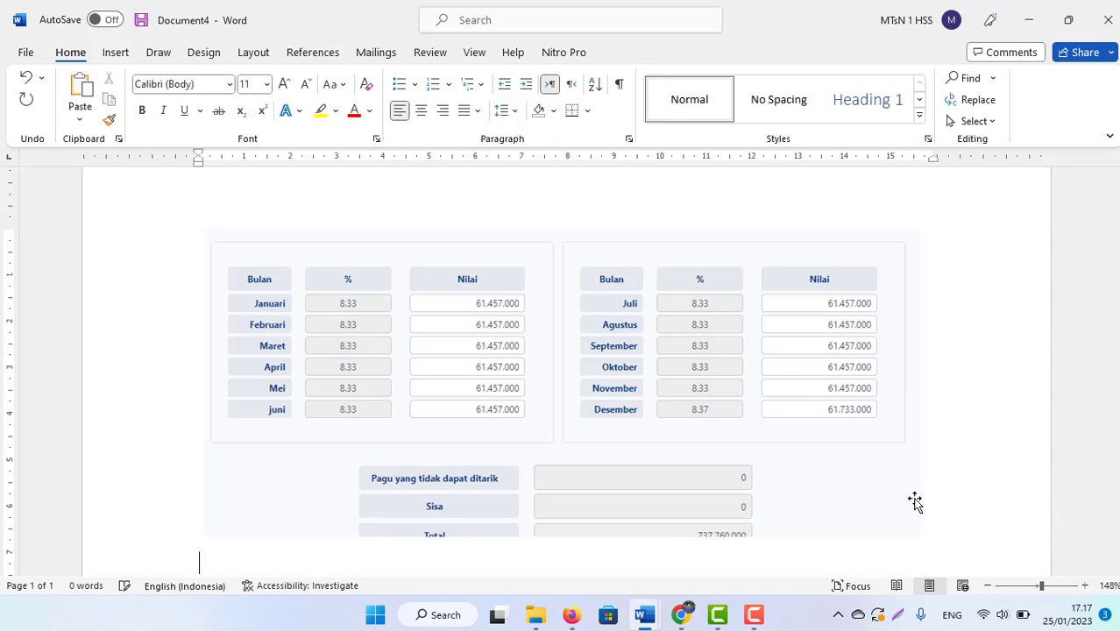
{"action": "key", "text": "ctrl+v"}
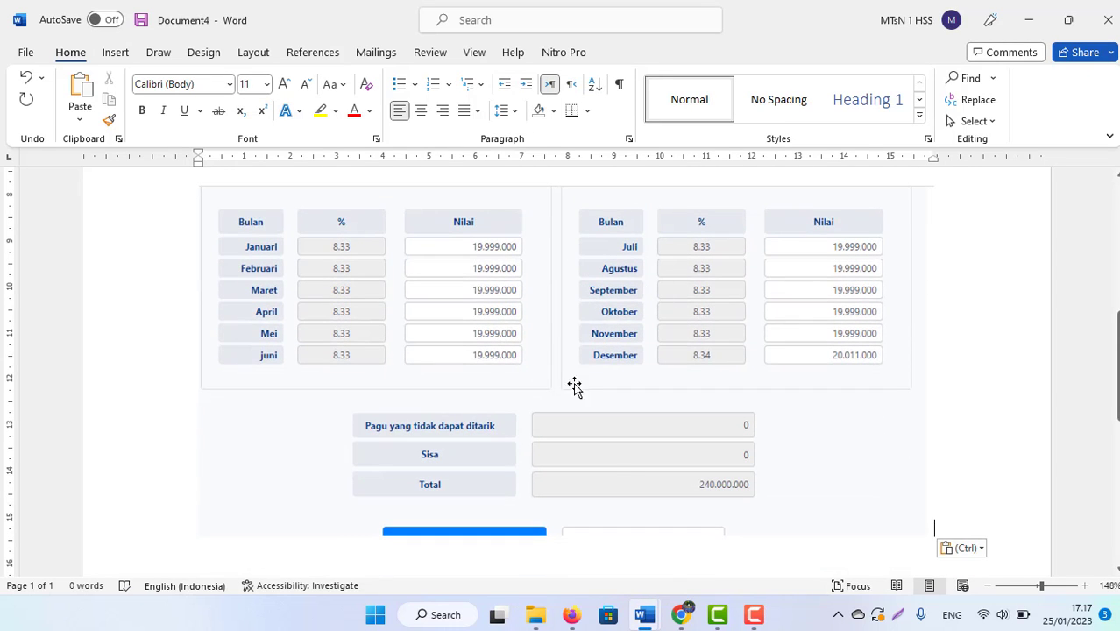
{"action": "scroll", "coordinate": [1116, 277], "scroll_direction": "up", "scroll_amount": 4}
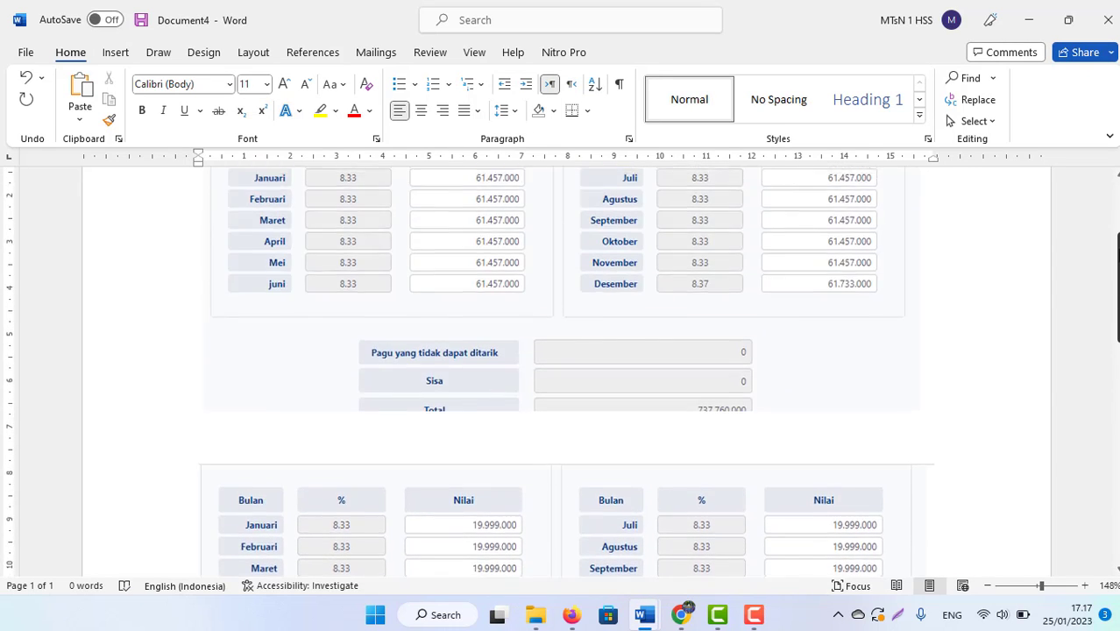
{"action": "scroll", "coordinate": [1117, 277], "scroll_direction": "up", "scroll_amount": 1}
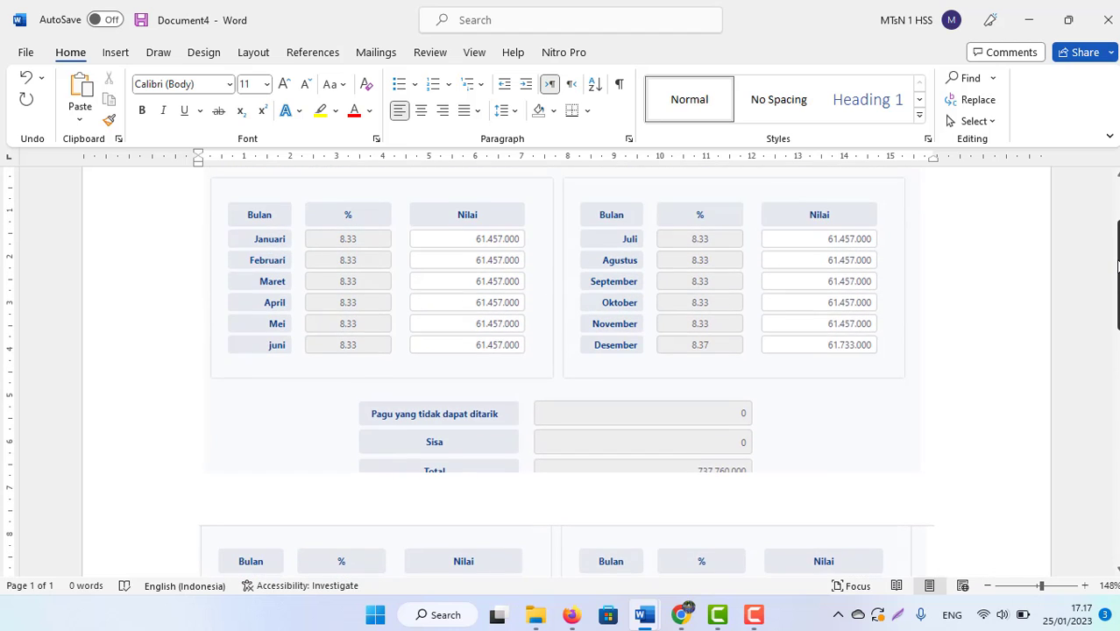
{"action": "scroll", "coordinate": [1117, 277], "scroll_direction": "down", "scroll_amount": 1}
{"action": "key", "text": "alt+Tab"}
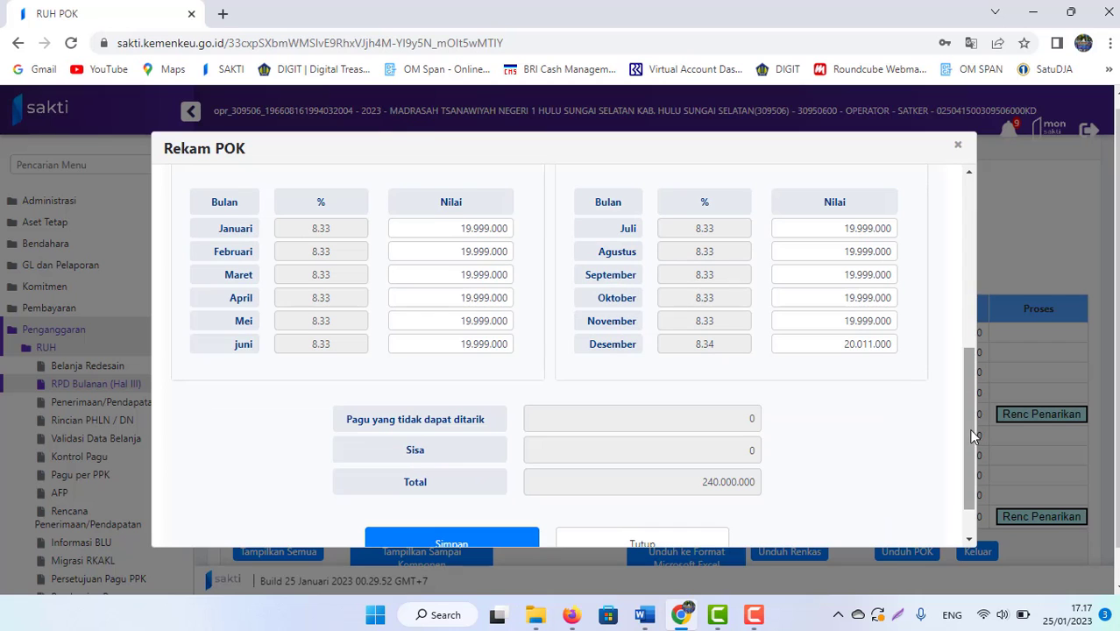
Step: Close activity 002's monthly plan, review step 4 of the Word revision guide, then return to SAKTI
{"action": "left_click_drag", "start_coordinate": [972, 435], "coordinate": [972, 487]}
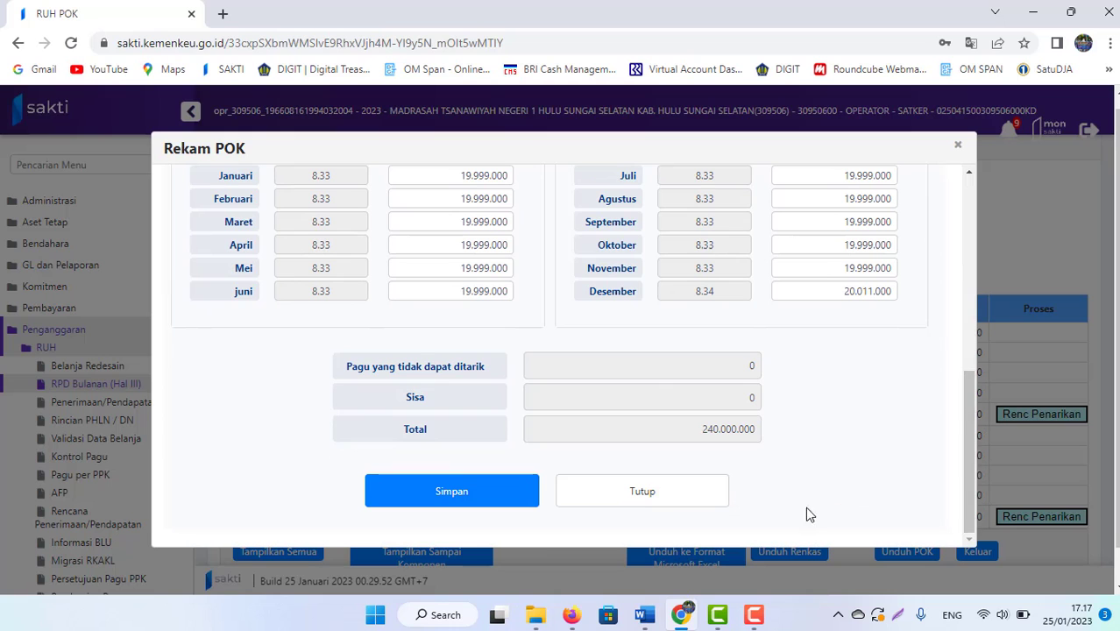
{"action": "left_click", "coordinate": [687, 500]}
{"action": "mouse_move", "coordinate": [634, 619]}
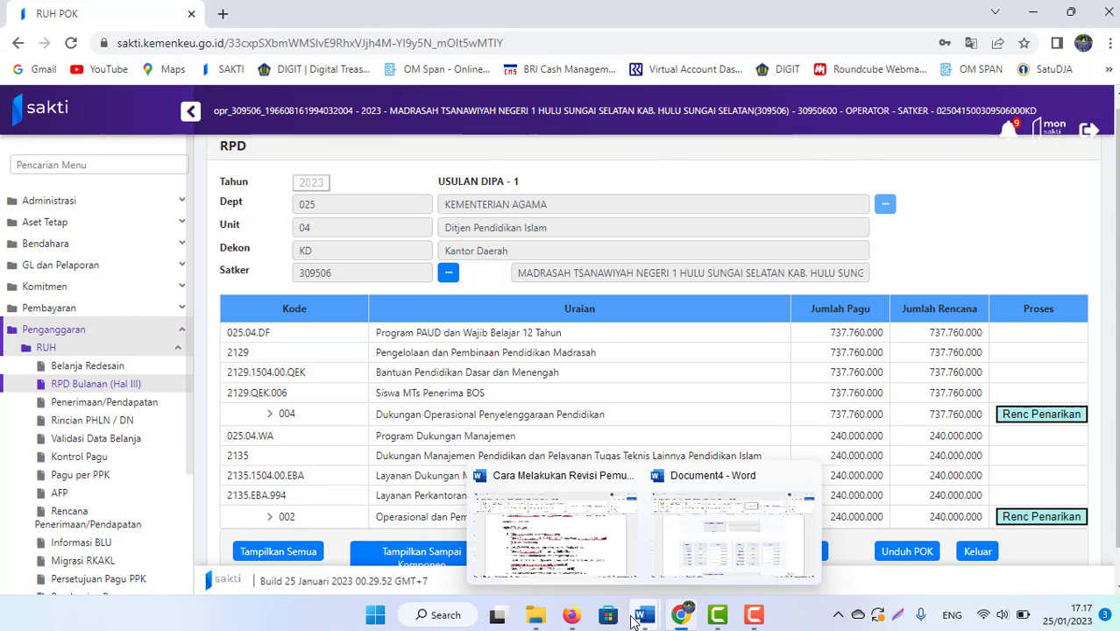
{"action": "left_click", "coordinate": [539, 538]}
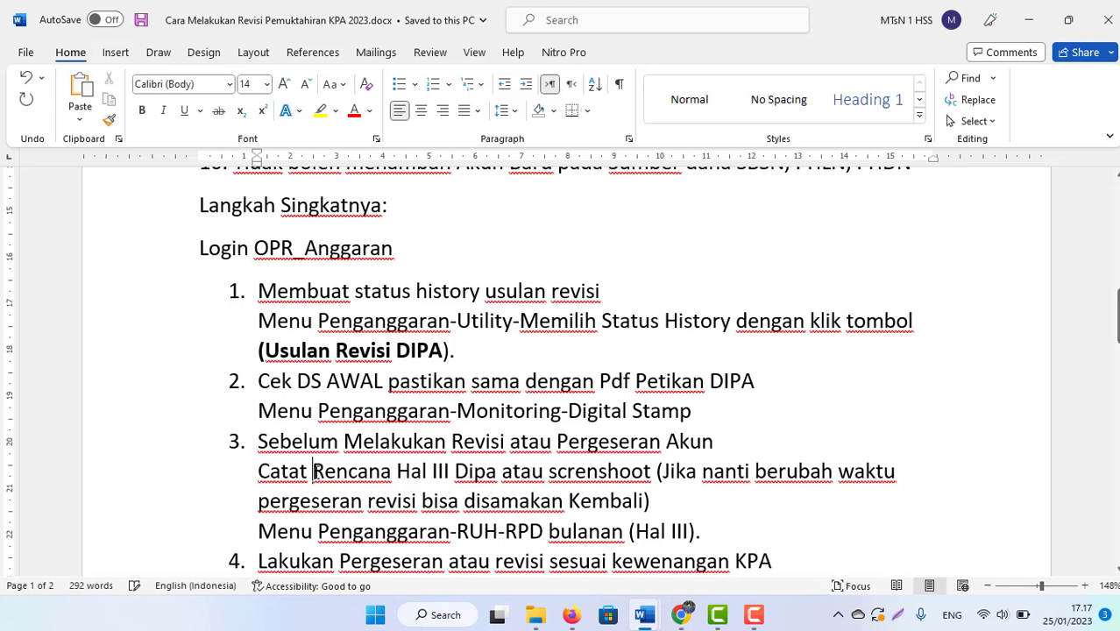
{"action": "key", "text": "Down"}
{"action": "key", "text": "Down"}
{"action": "key", "text": "Down"}
{"action": "scroll", "coordinate": [316, 471], "scroll_direction": "down", "scroll_amount": 5}
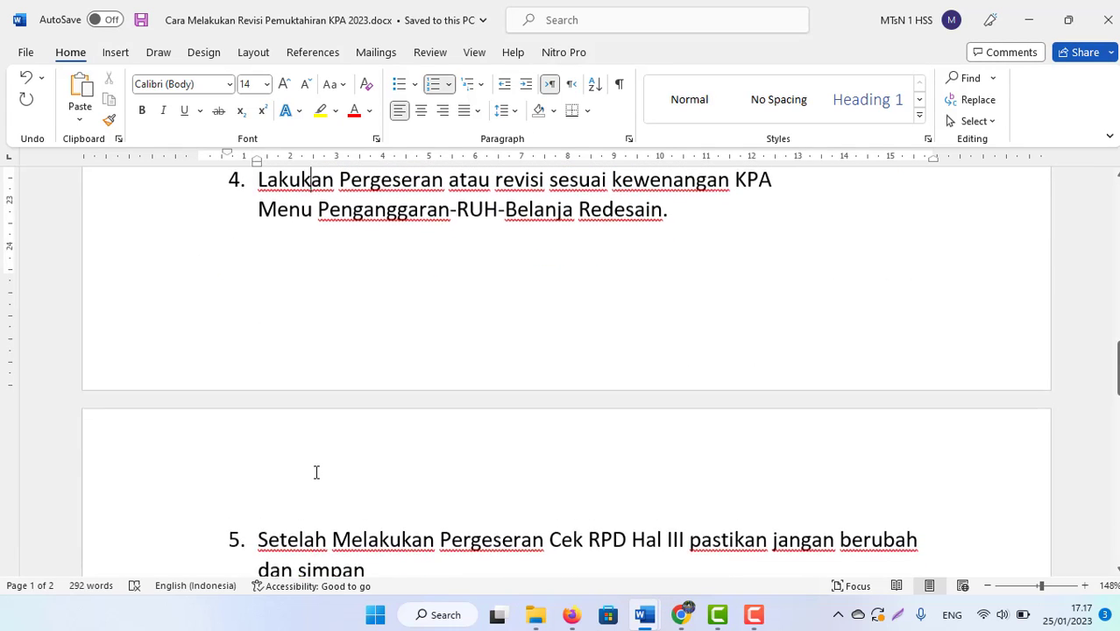
{"action": "scroll", "coordinate": [317, 472], "scroll_direction": "up", "scroll_amount": 3}
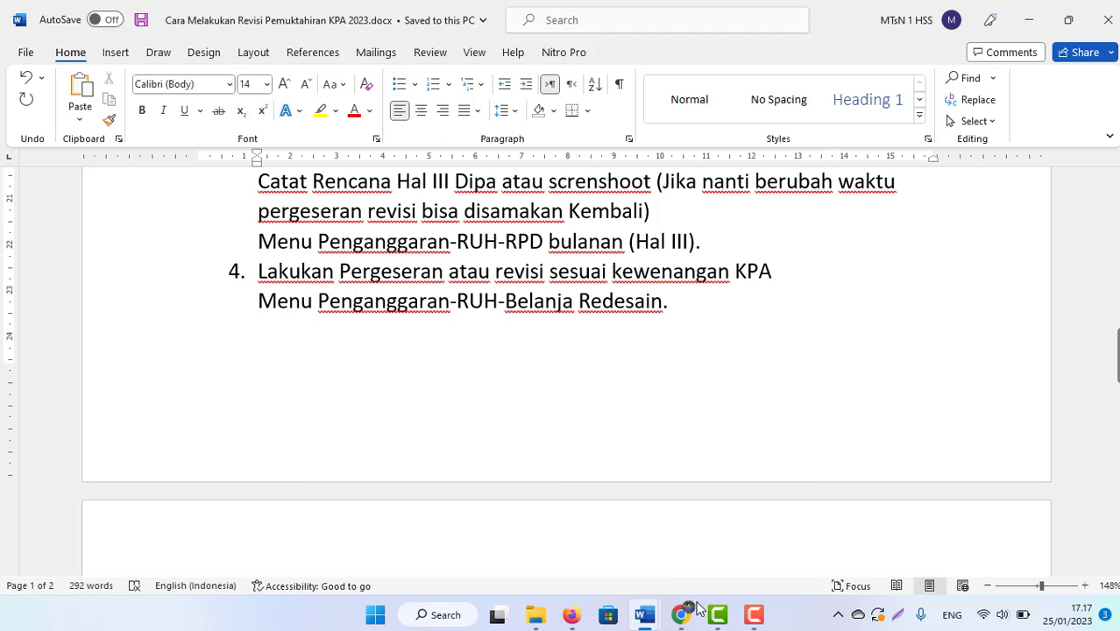
{"action": "left_click", "coordinate": [695, 616]}
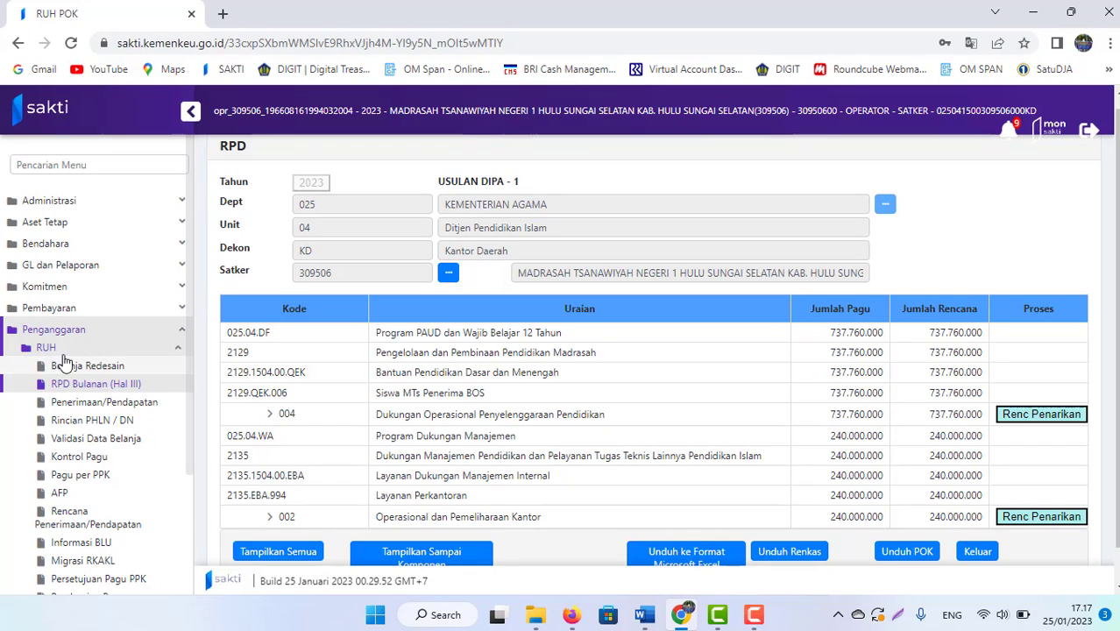
Step: Open the Belanja Redesain page under RUH and select satker 309506
{"action": "left_click", "coordinate": [35, 349]}
{"action": "left_click", "coordinate": [35, 348]}
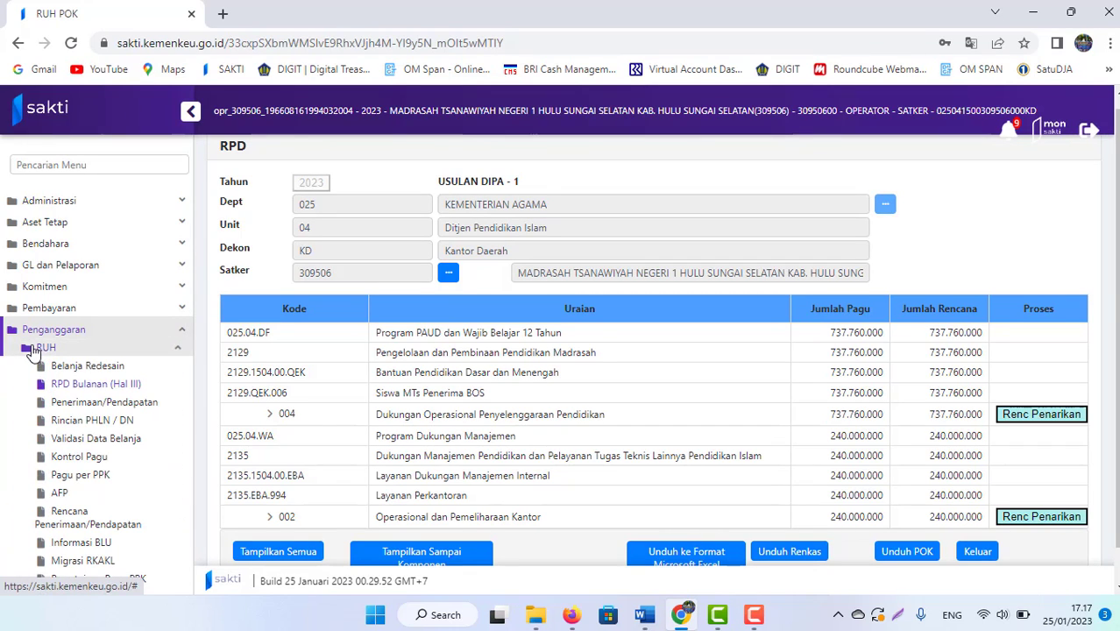
{"action": "left_click", "coordinate": [91, 368]}
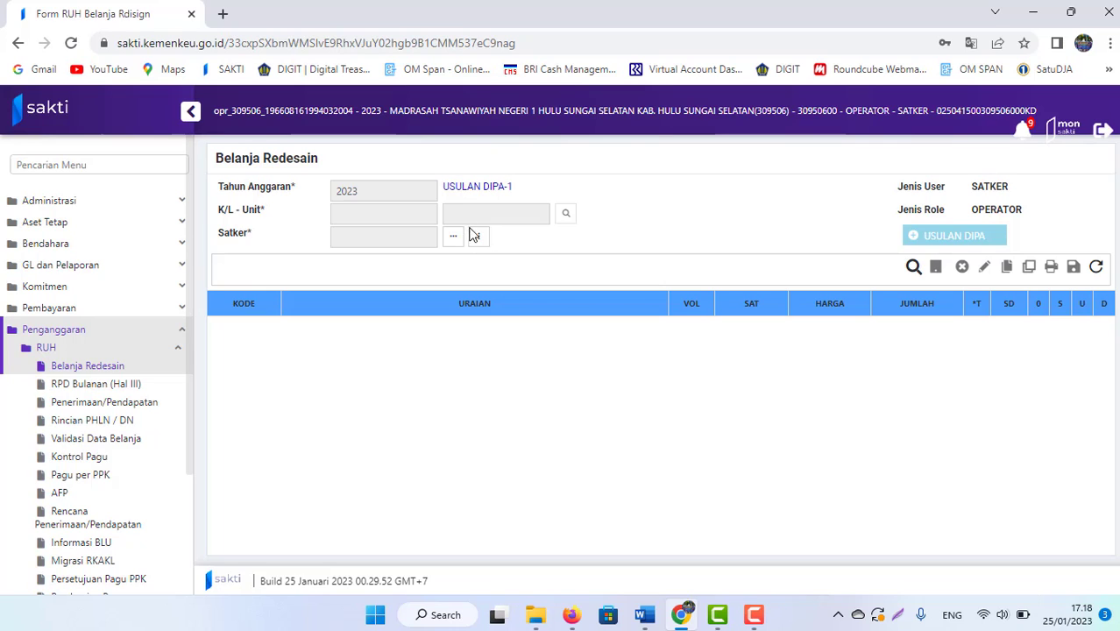
{"action": "left_click", "coordinate": [453, 237]}
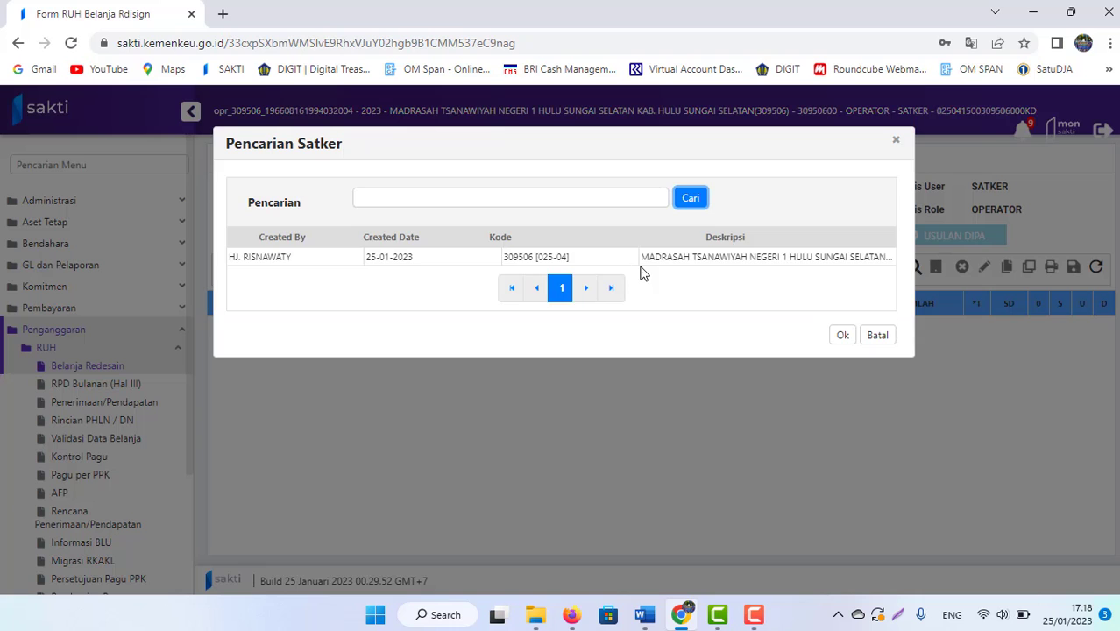
{"action": "left_click", "coordinate": [635, 260]}
{"action": "left_click", "coordinate": [843, 337]}
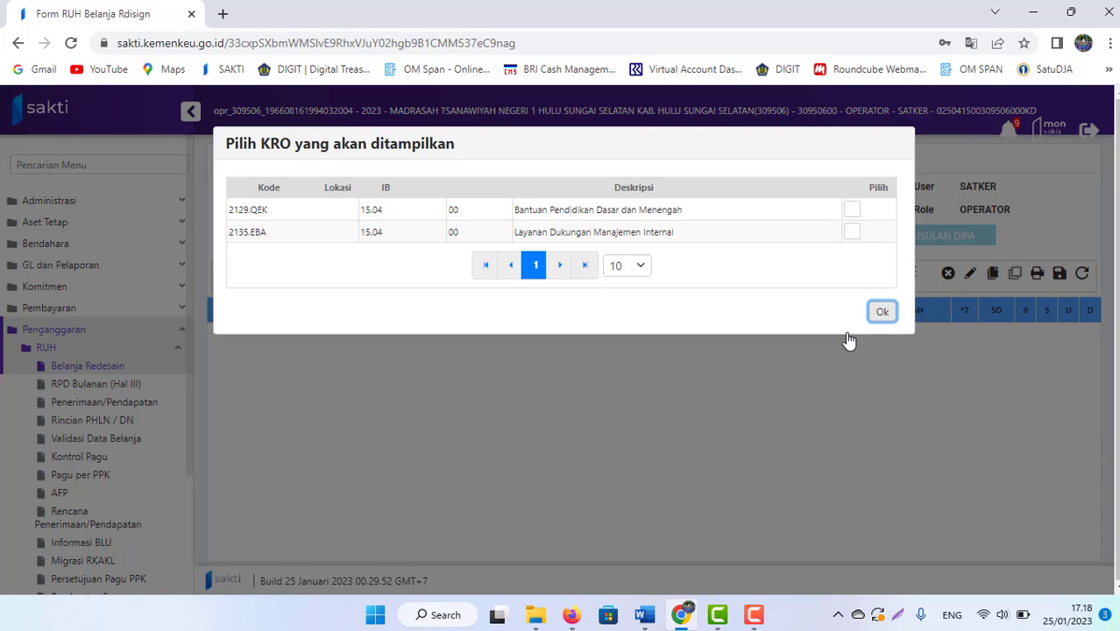
Step: Filter the budget to KRO 2129.QEK Bantuan Pendidikan Dasar dan Menengah
{"action": "left_click", "coordinate": [857, 218]}
{"action": "left_click", "coordinate": [855, 215]}
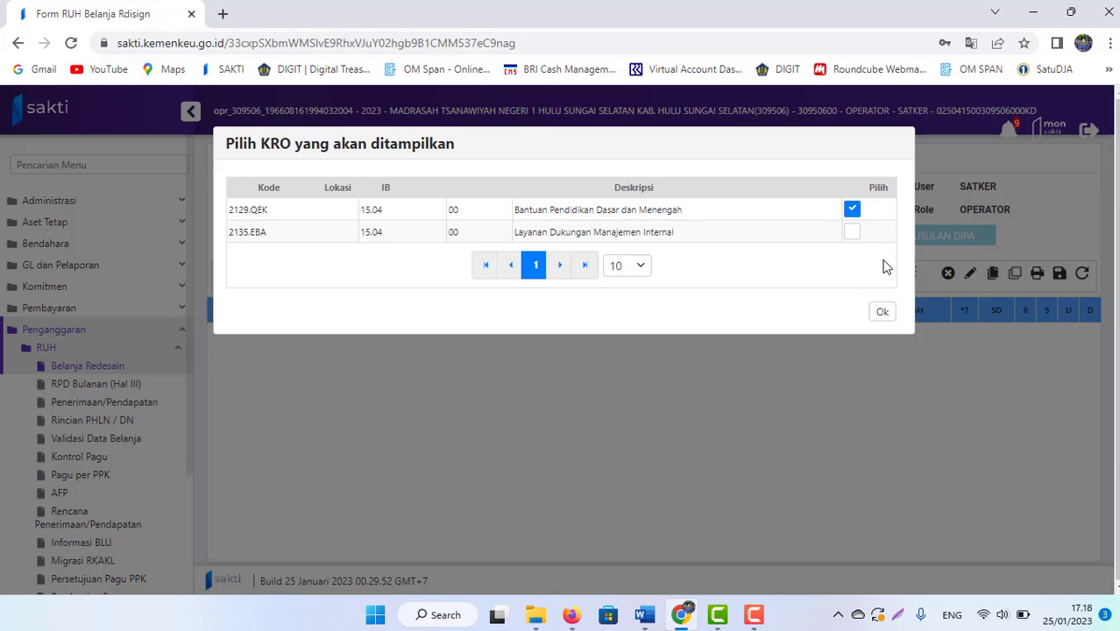
{"action": "left_click", "coordinate": [880, 315]}
{"action": "left_click", "coordinate": [879, 314]}
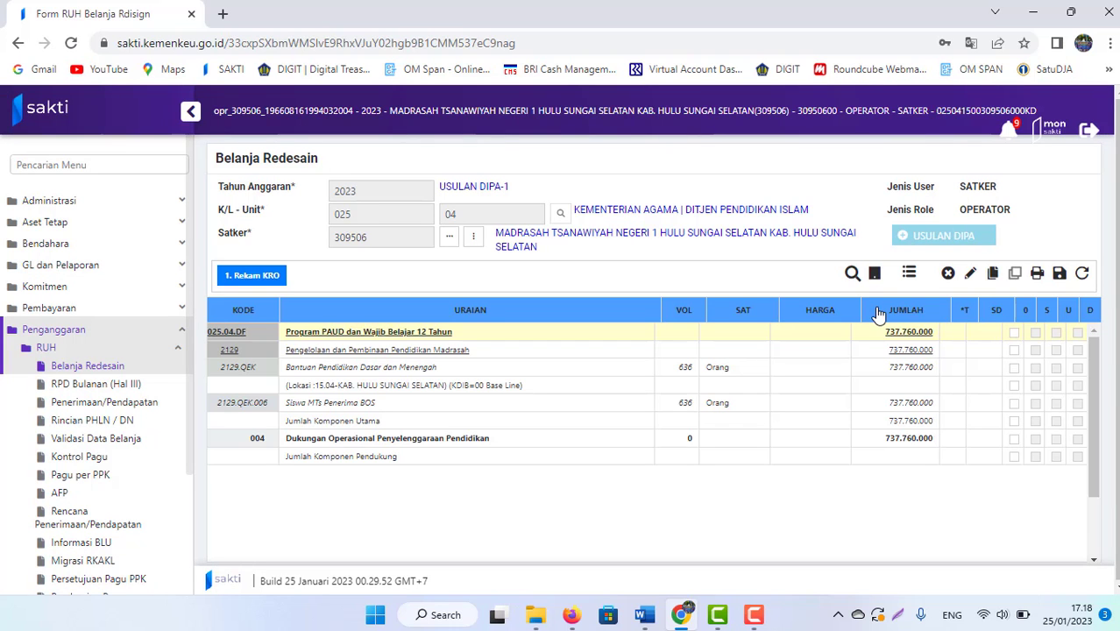
Step: Expand component 004 and delete account 521254 with its 80.000.000 line, confirming Yes
{"action": "left_click", "coordinate": [331, 441]}
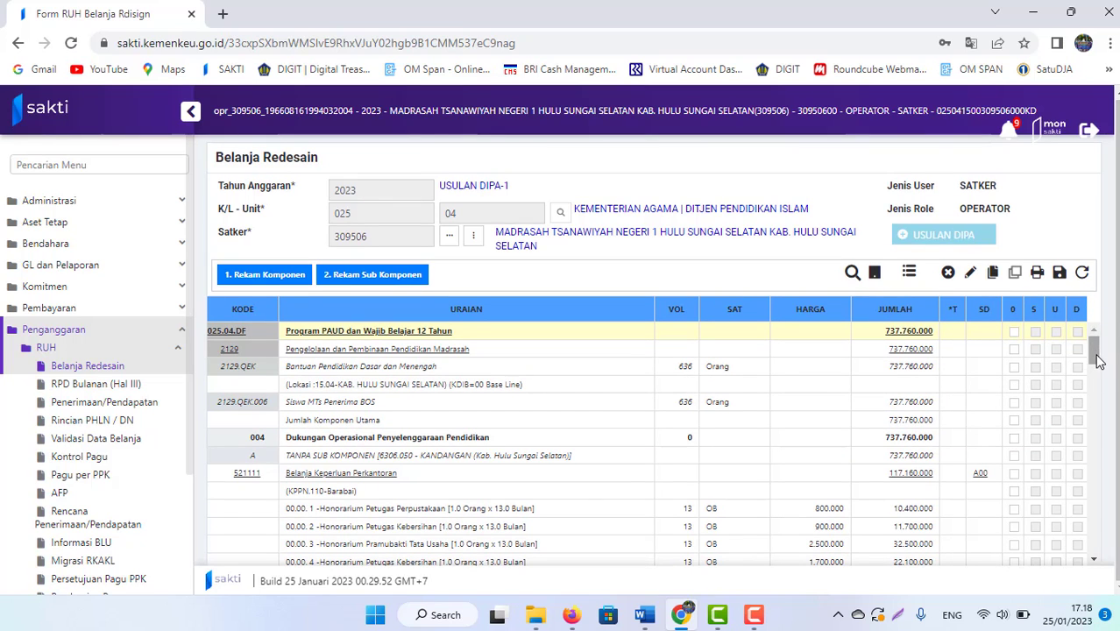
{"action": "left_click_drag", "start_coordinate": [1095, 350], "coordinate": [1095, 504]}
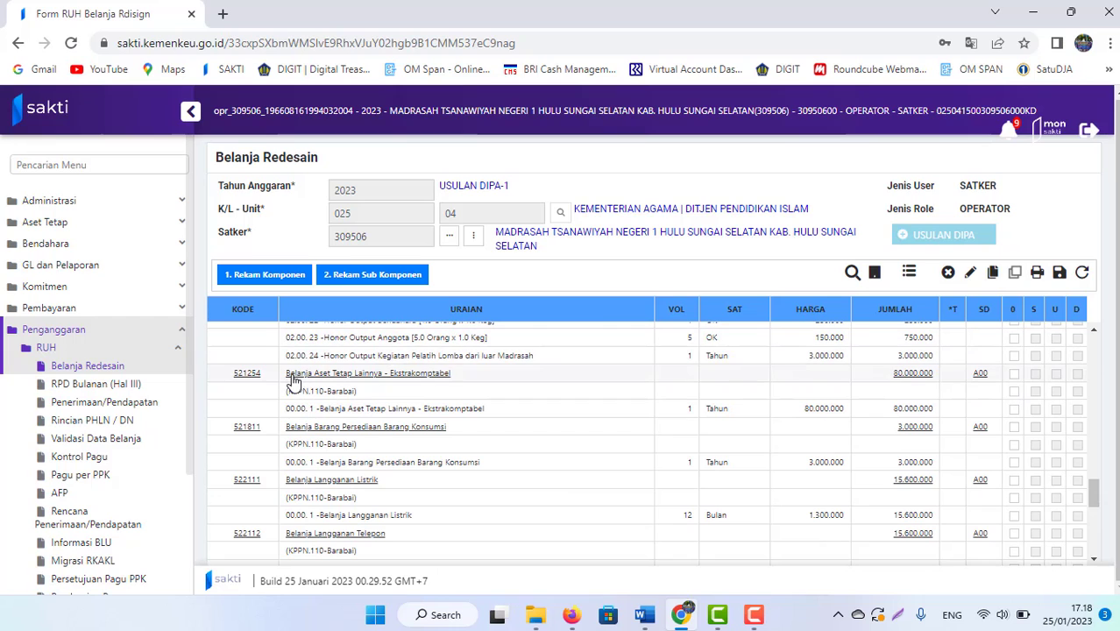
{"action": "key", "text": "ctrl+plus"}
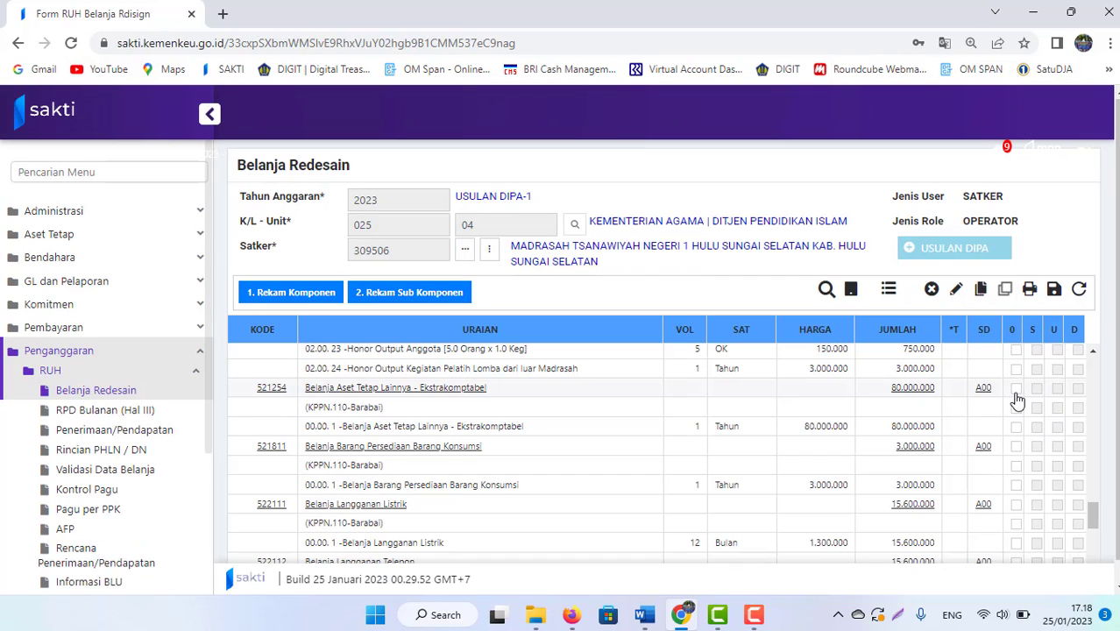
{"action": "left_click", "coordinate": [1016, 391]}
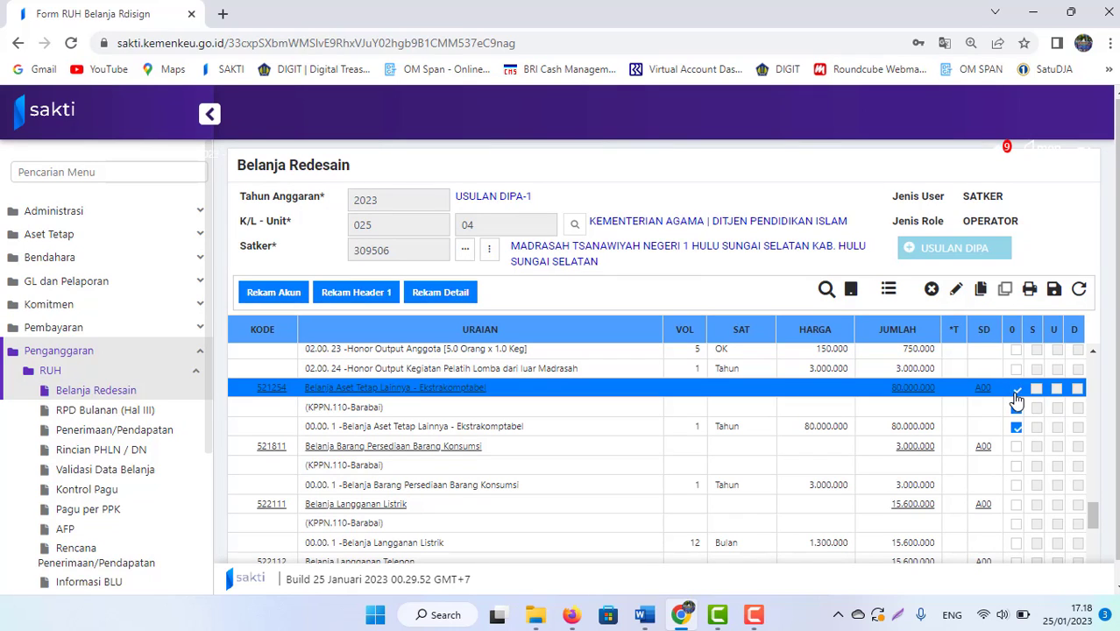
{"action": "left_click", "coordinate": [931, 292]}
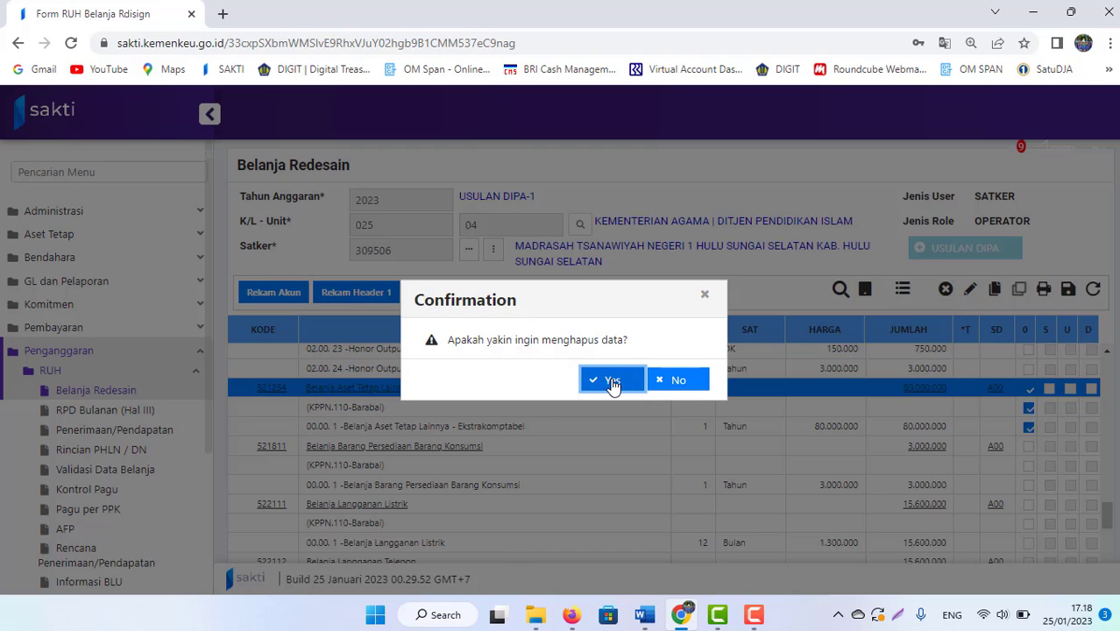
{"action": "left_click", "coordinate": [613, 382]}
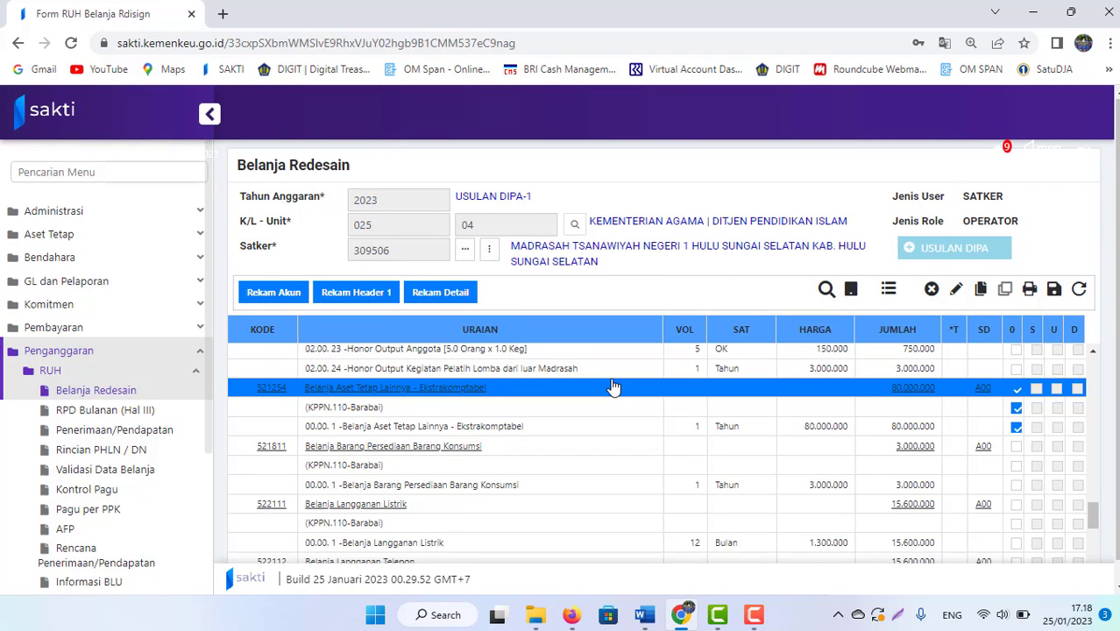
{"action": "scroll", "coordinate": [1102, 475], "scroll_direction": "up", "scroll_amount": 1}
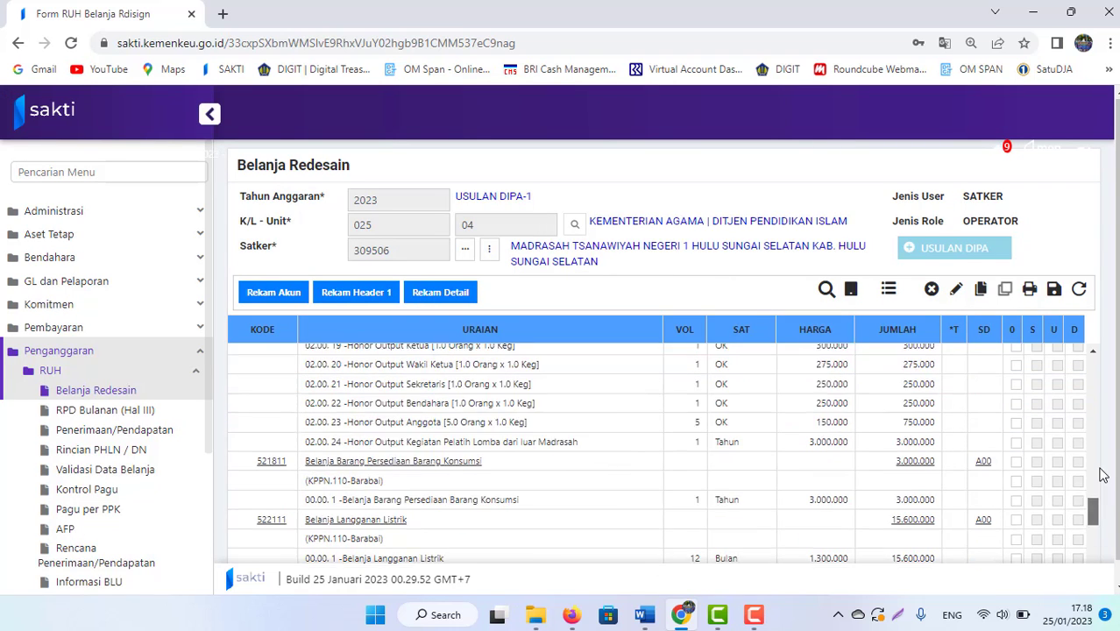
Step: Record new account 521119 Belanja Barang Operasional Lainnya through Form Rekam Akun
{"action": "scroll", "coordinate": [1103, 474], "scroll_direction": "up", "scroll_amount": 6}
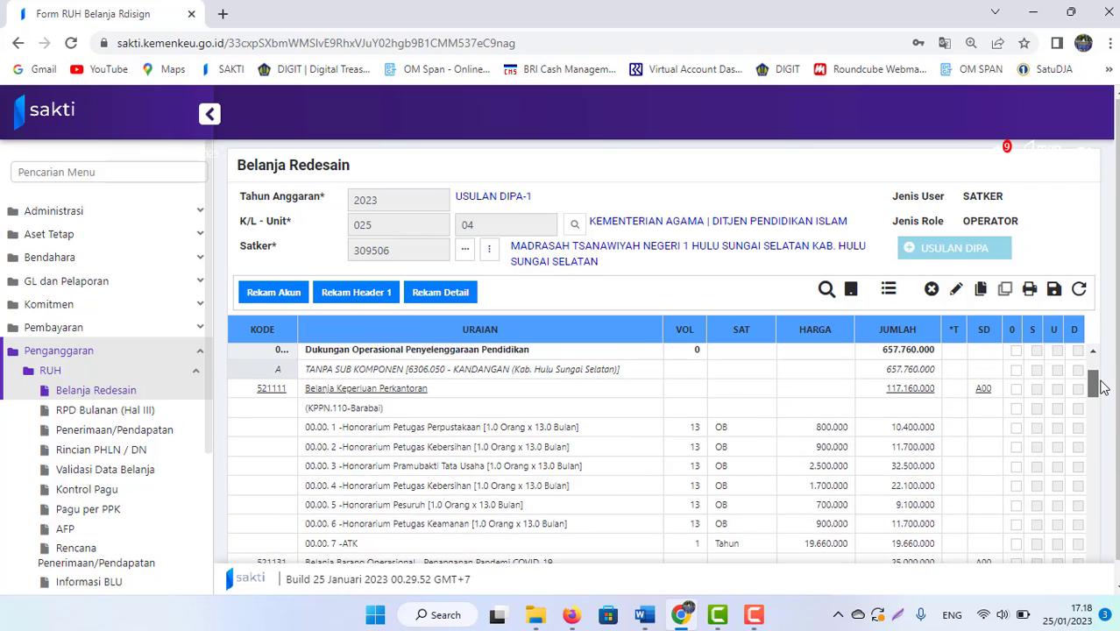
{"action": "scroll", "coordinate": [1103, 388], "scroll_direction": "down", "scroll_amount": 1}
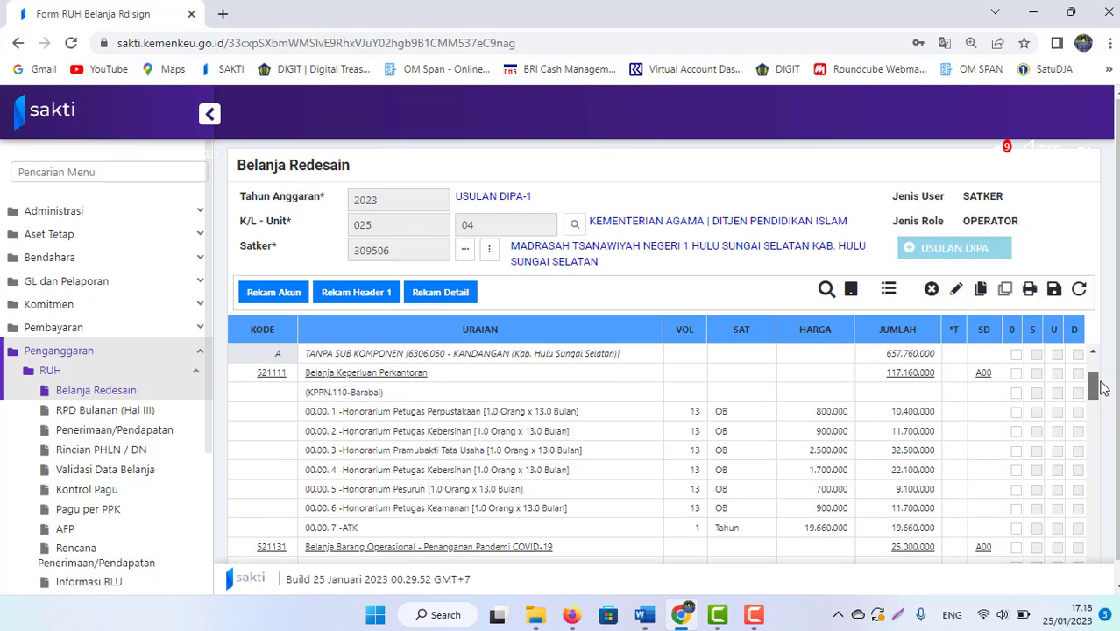
{"action": "left_click_drag", "start_coordinate": [1102, 388], "coordinate": [1103, 382]}
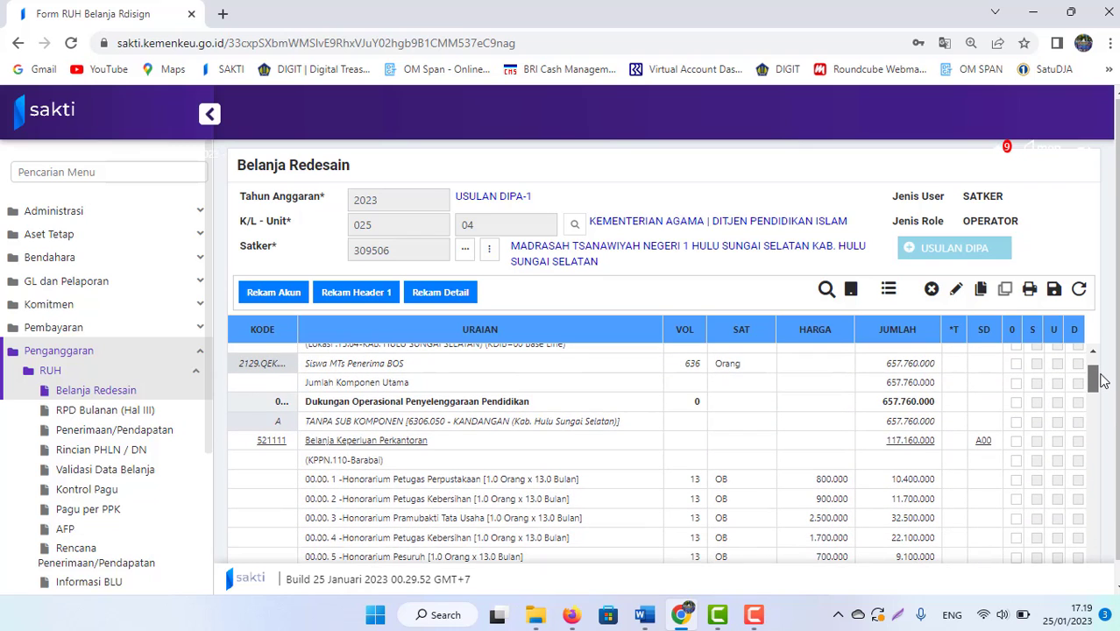
{"action": "left_click", "coordinate": [265, 293]}
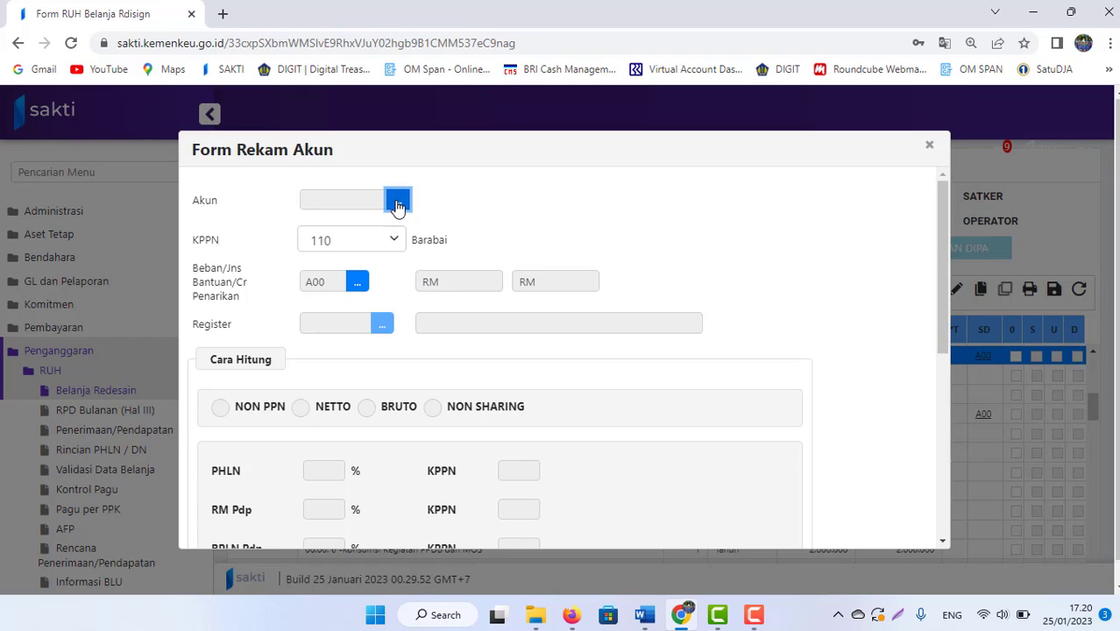
{"action": "left_click", "coordinate": [397, 202]}
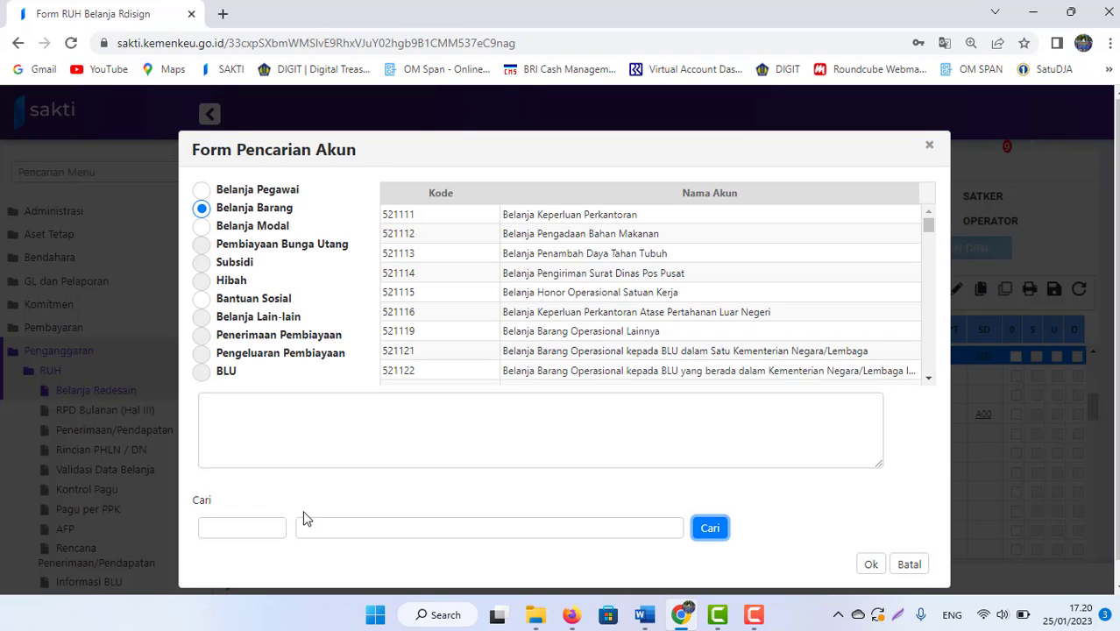
{"action": "left_click", "coordinate": [440, 339]}
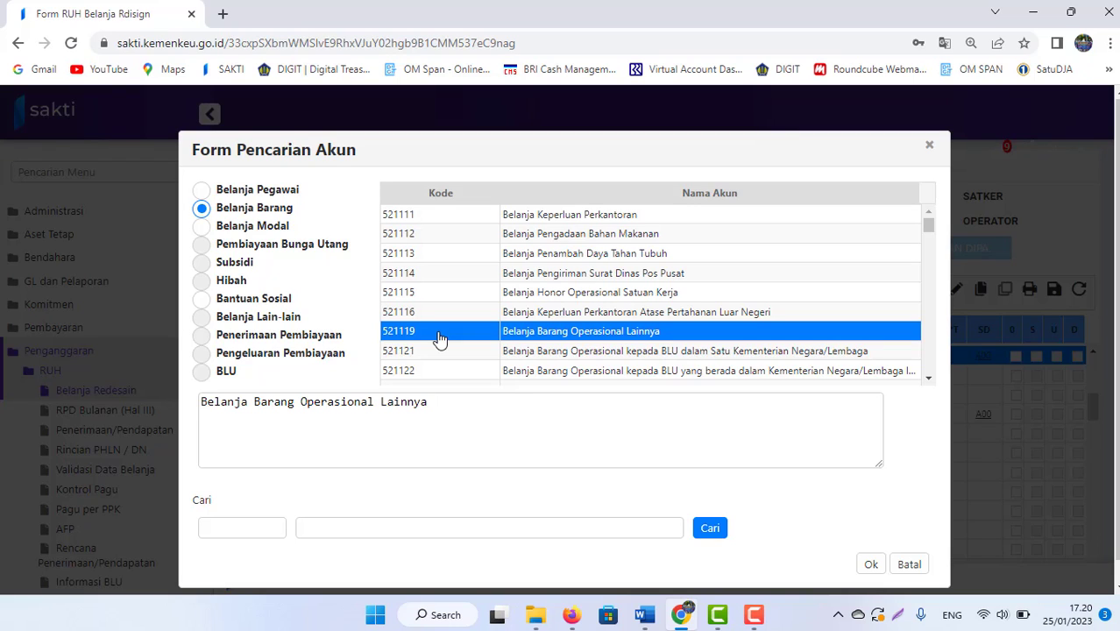
{"action": "left_click", "coordinate": [870, 565]}
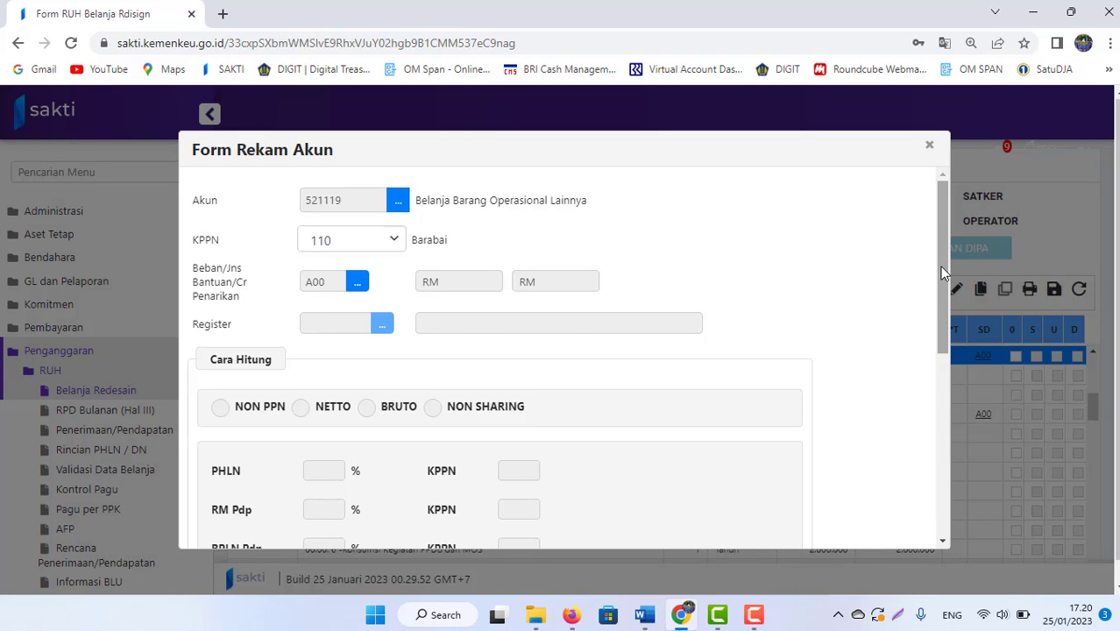
{"action": "left_click_drag", "start_coordinate": [939, 267], "coordinate": [945, 482]}
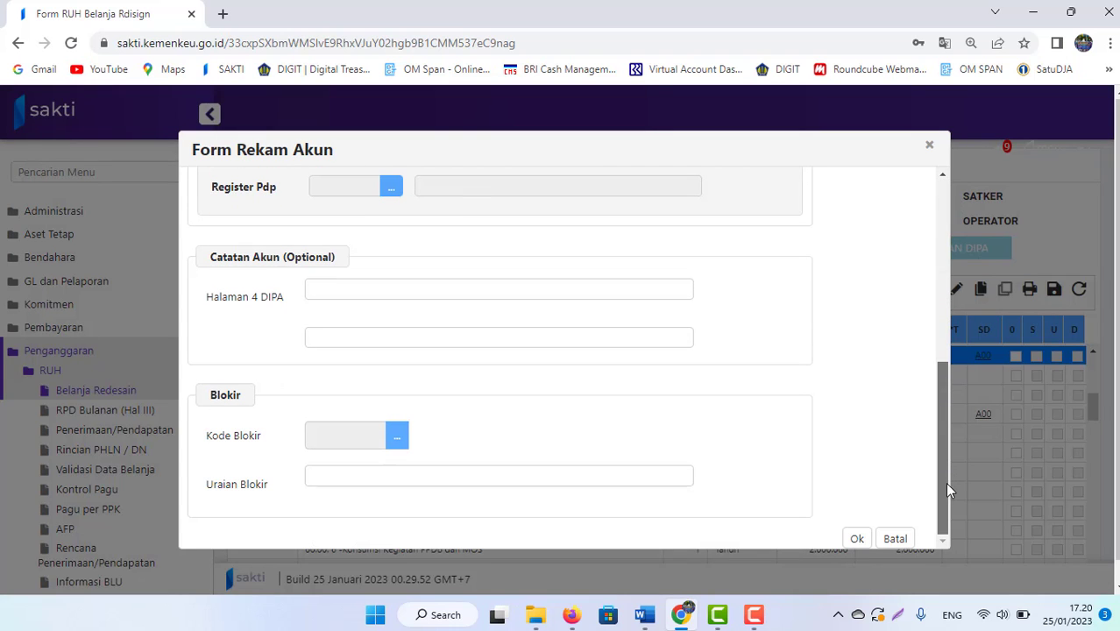
{"action": "left_click", "coordinate": [858, 540]}
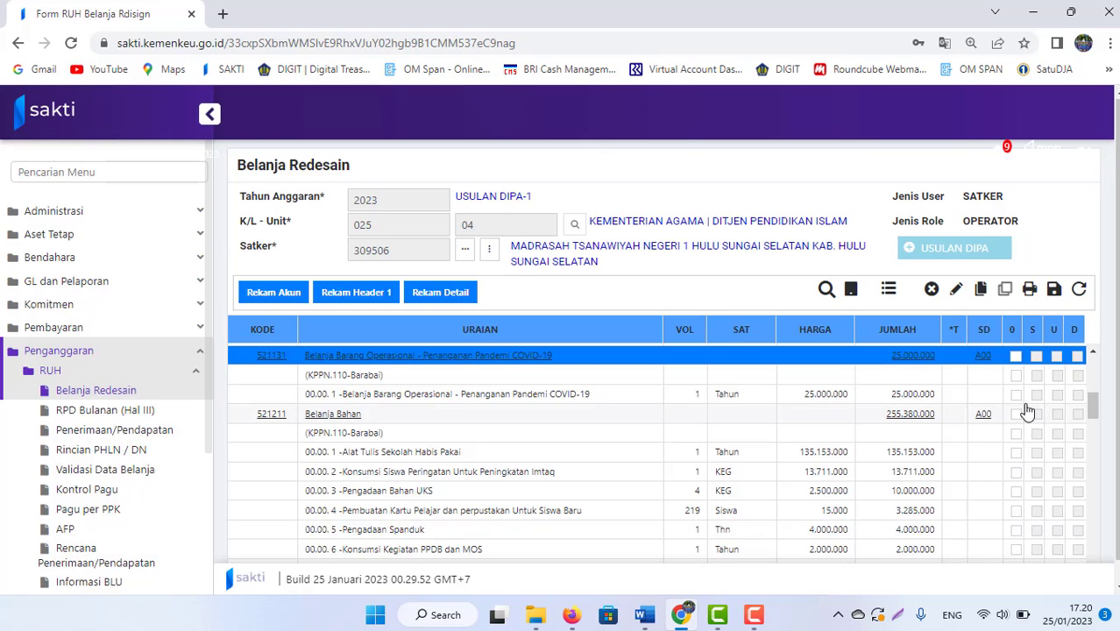
Step: Add a detail line under account 521119 with Harga Satuan 80000000
{"action": "scroll", "coordinate": [386, 523], "scroll_direction": "down", "scroll_amount": 5}
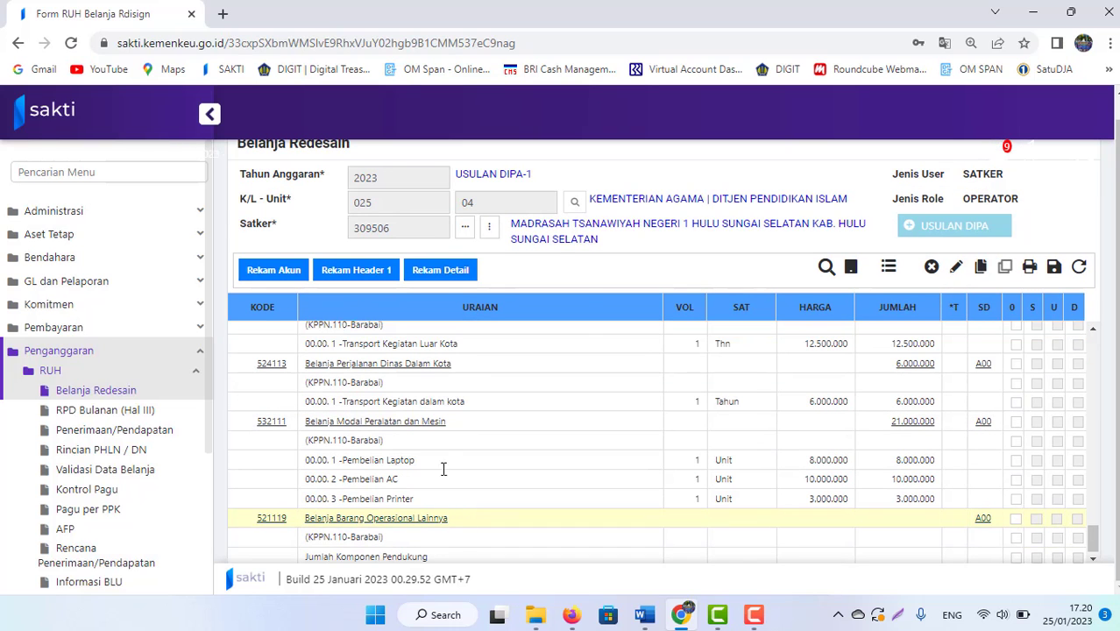
{"action": "left_click", "coordinate": [443, 268]}
{"action": "left_click", "coordinate": [482, 244]}
{"action": "type", "text": "80000000"}
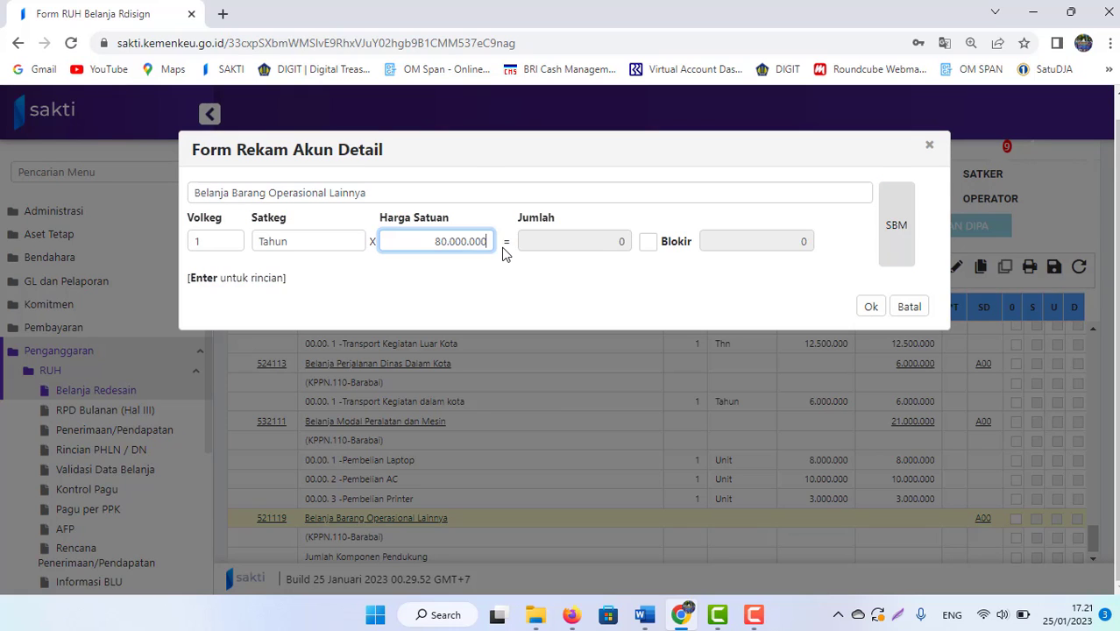
{"action": "left_click", "coordinate": [871, 307]}
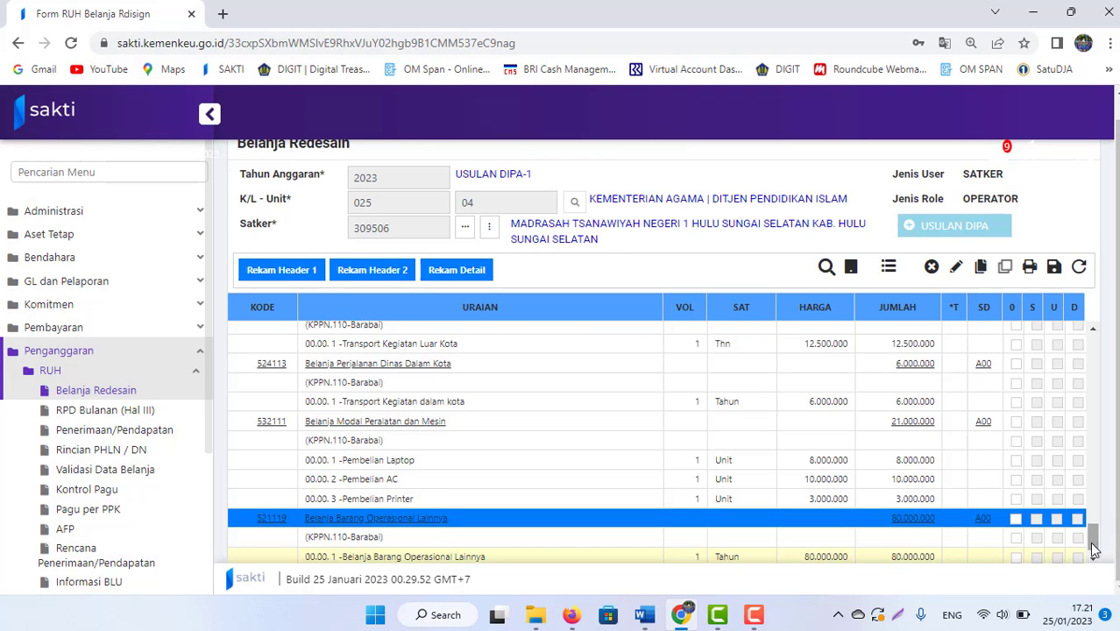
Step: Save the revised Belanja Redesain budget and confirm Yes
{"action": "left_click_drag", "start_coordinate": [1093, 537], "coordinate": [1100, 337]}
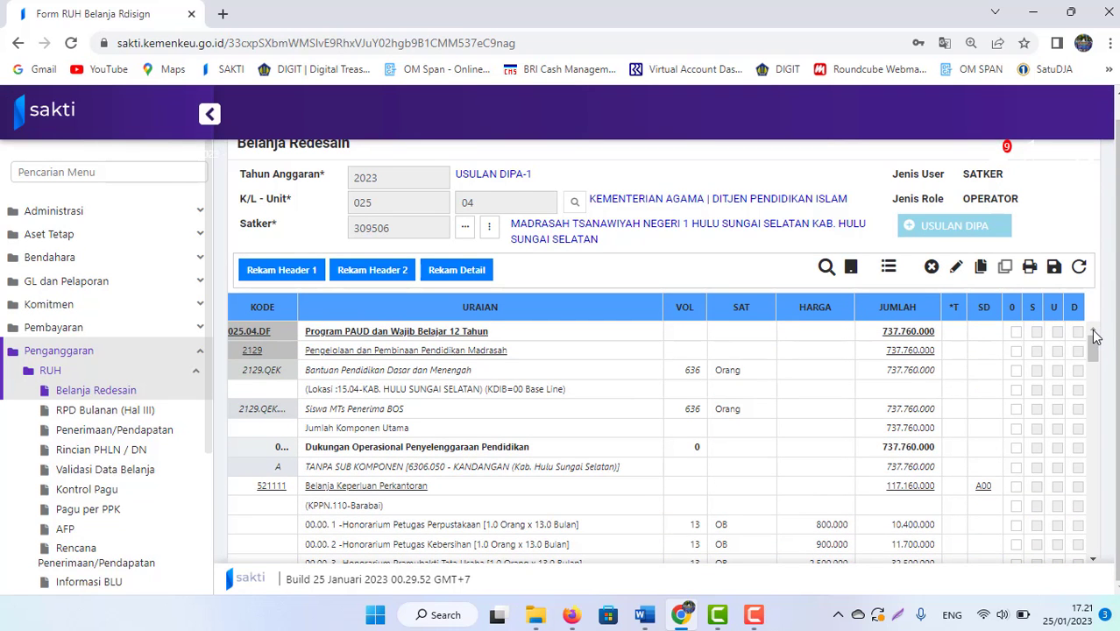
{"action": "left_click", "coordinate": [1055, 268]}
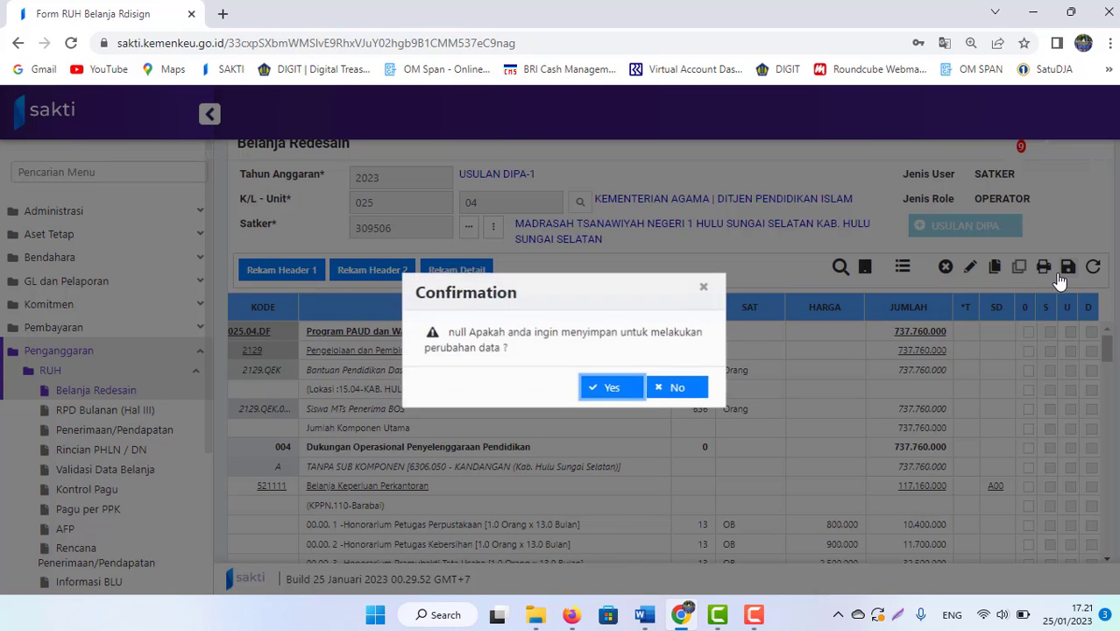
{"action": "left_click", "coordinate": [600, 391]}
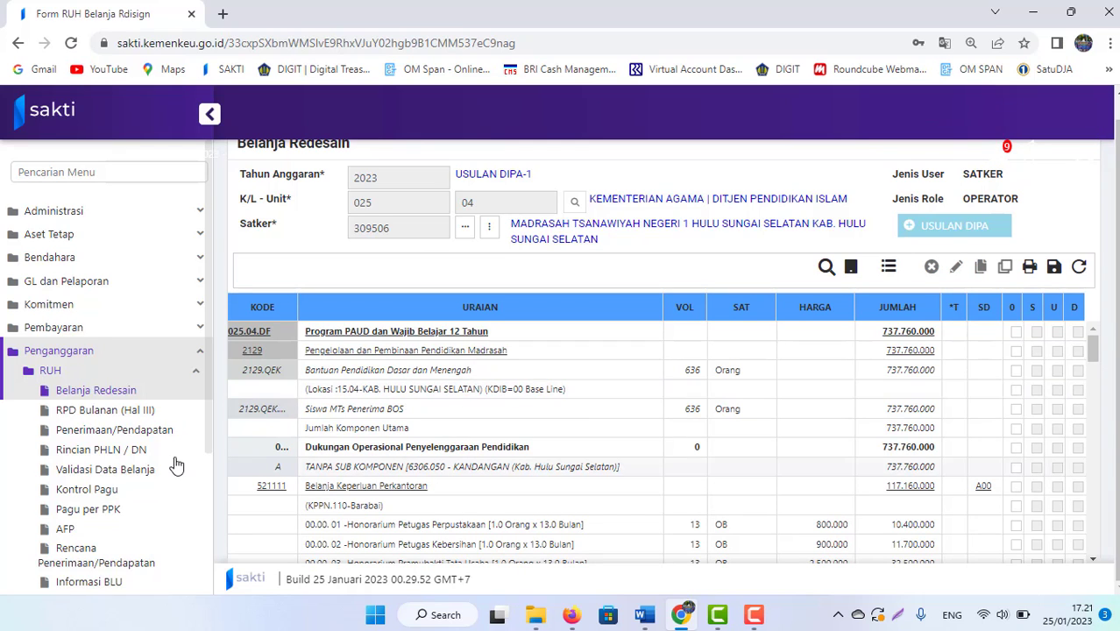
Step: Open the RPD Bulanan page and choose work unit 309506
{"action": "left_click", "coordinate": [107, 473]}
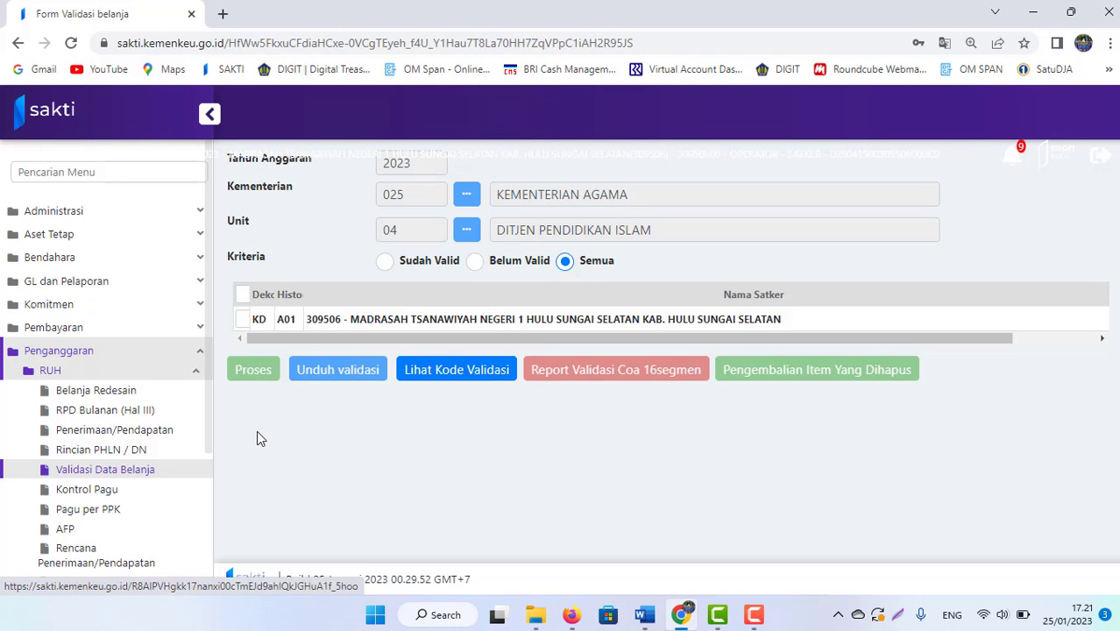
{"action": "left_click", "coordinate": [91, 414]}
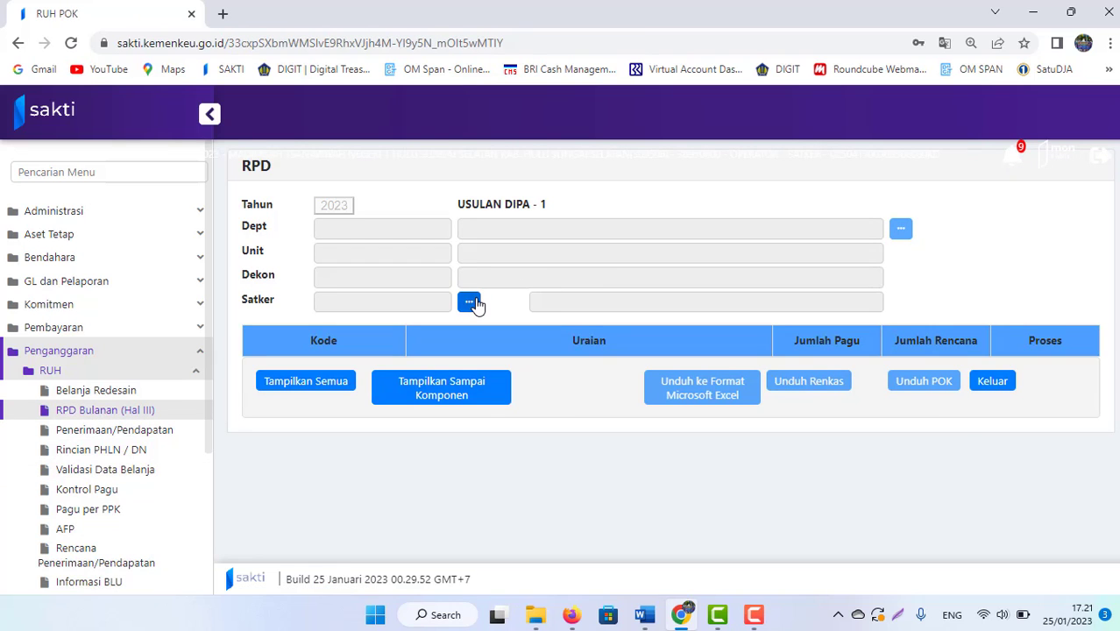
{"action": "left_click", "coordinate": [471, 302]}
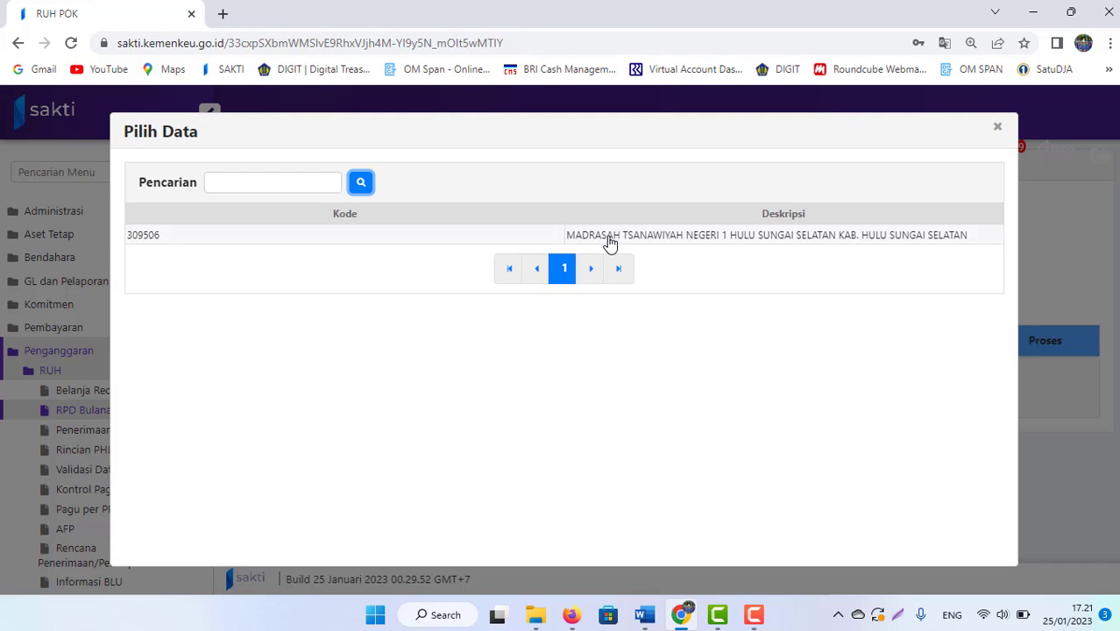
{"action": "left_click", "coordinate": [610, 235]}
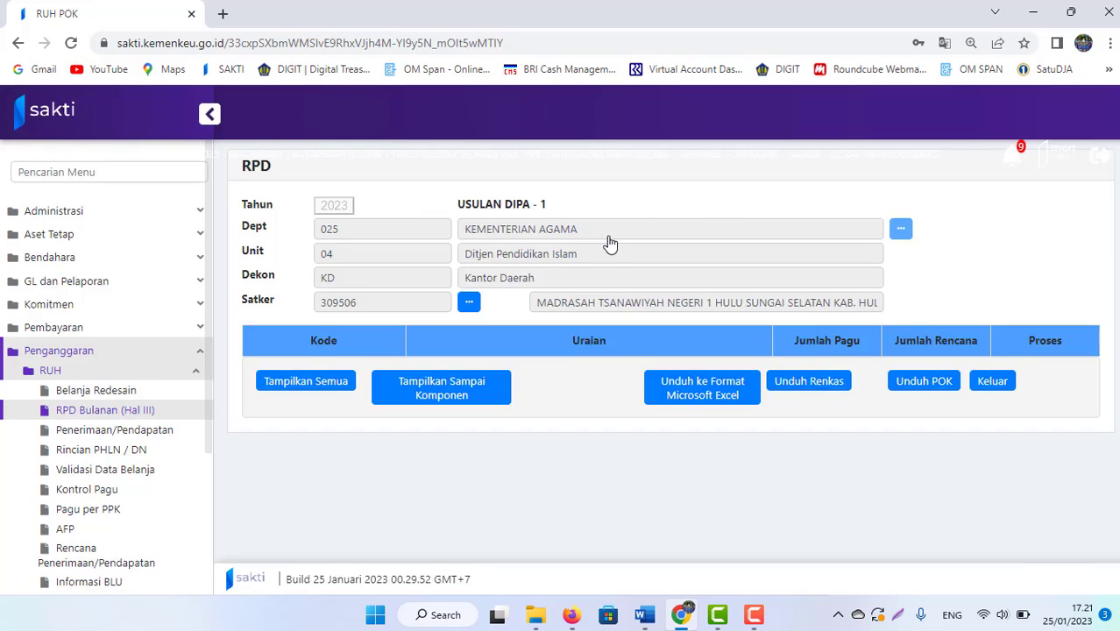
Step: After checking the Word reference, display only output 2129.QEK's budget rows
{"action": "mouse_move", "coordinate": [647, 615]}
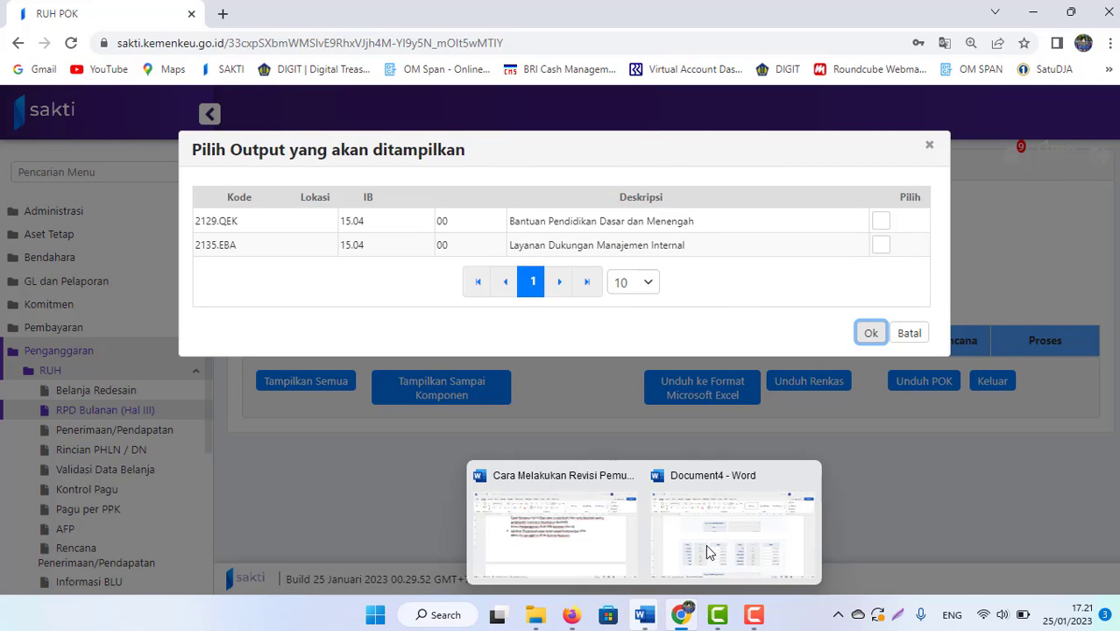
{"action": "left_click", "coordinate": [710, 552]}
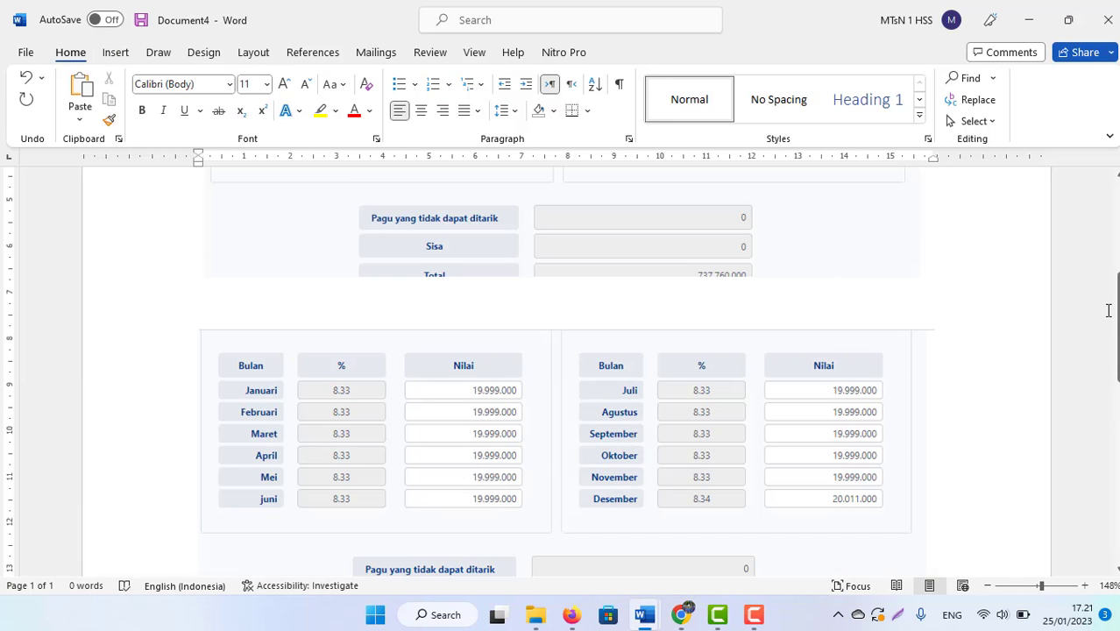
{"action": "mouse_move", "coordinate": [1116, 312]}
{"action": "left_mouse_down"}
{"action": "mouse_move", "coordinate": [1117, 262]}
{"action": "mouse_move", "coordinate": [1116, 290]}
{"action": "left_mouse_up"}
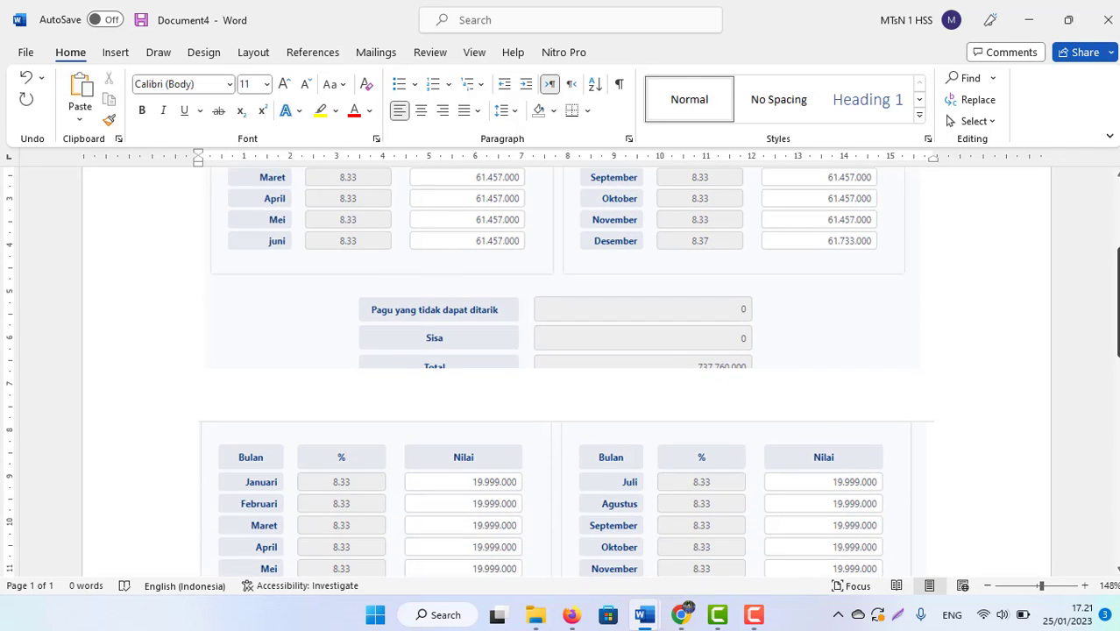
{"action": "key", "text": "alt+Tab"}
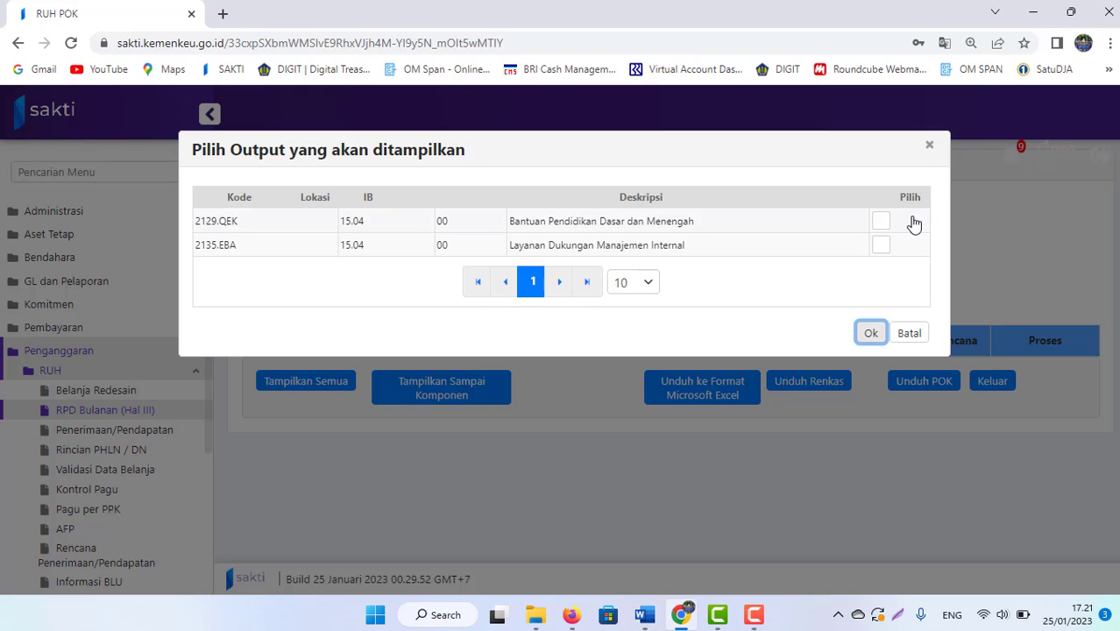
{"action": "left_click", "coordinate": [883, 223]}
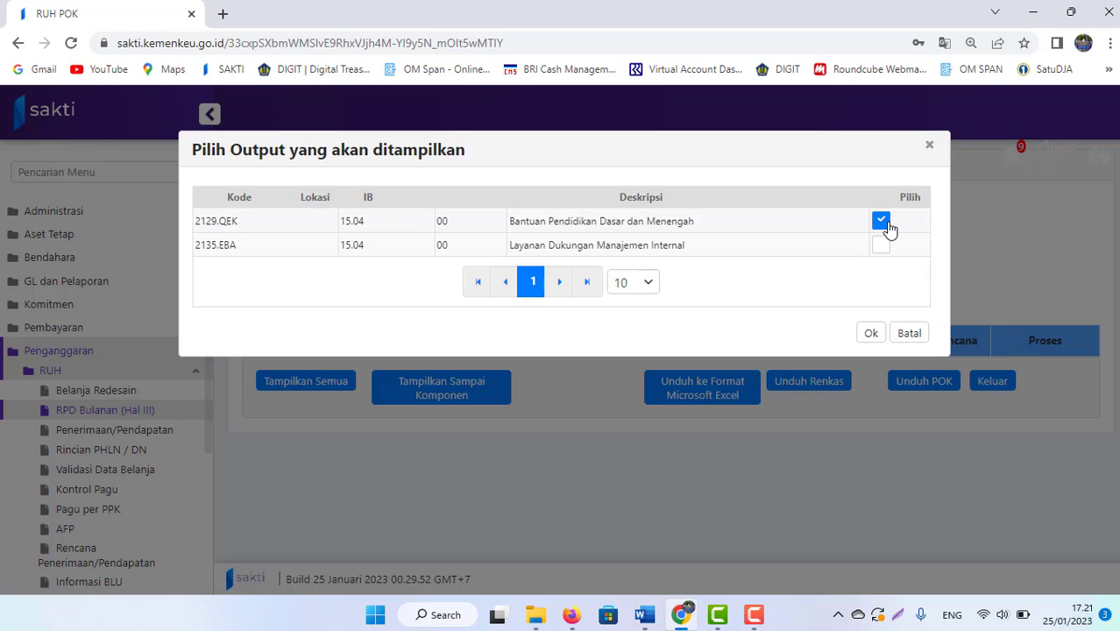
{"action": "left_click", "coordinate": [874, 333]}
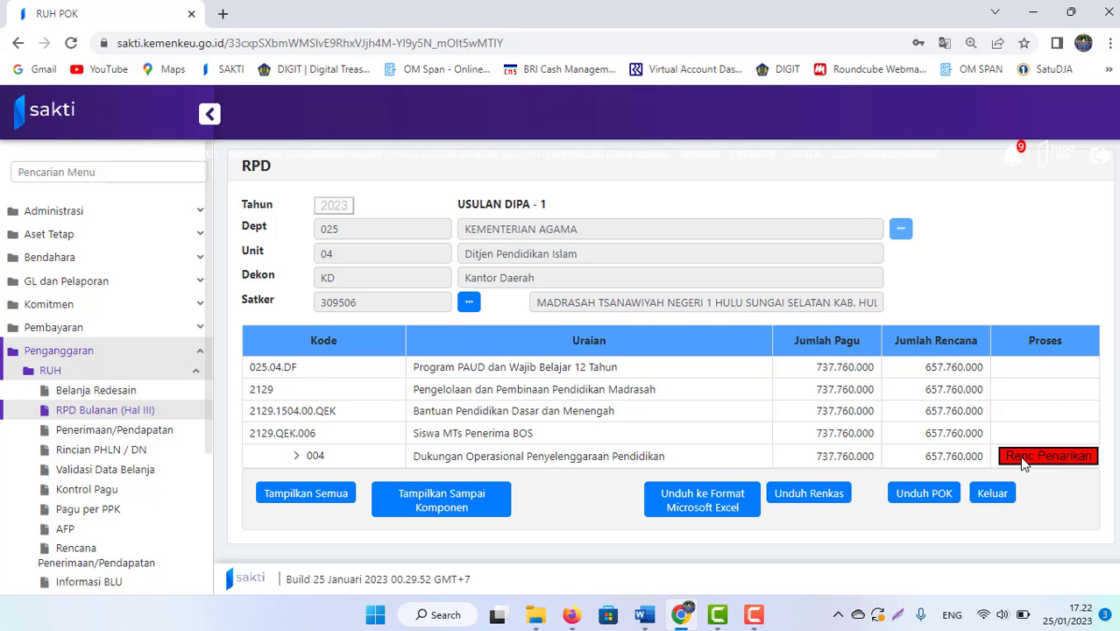
Step: Open activity 004's withdrawal plan and consult the reference table in Word
{"action": "left_click", "coordinate": [1021, 462]}
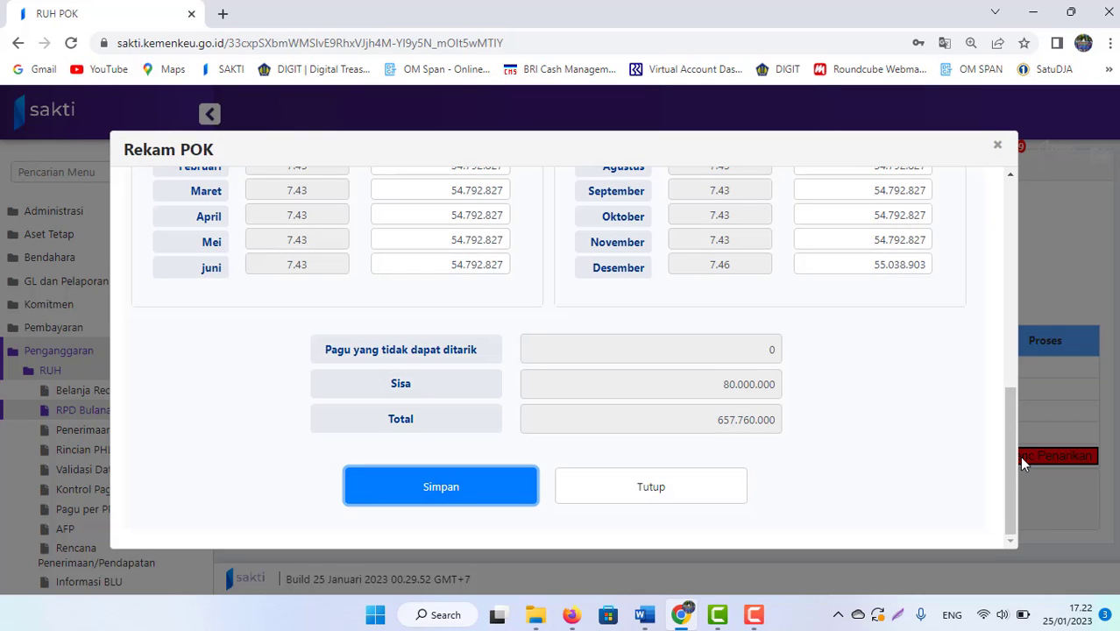
{"action": "left_click_drag", "start_coordinate": [1018, 439], "coordinate": [1012, 403]}
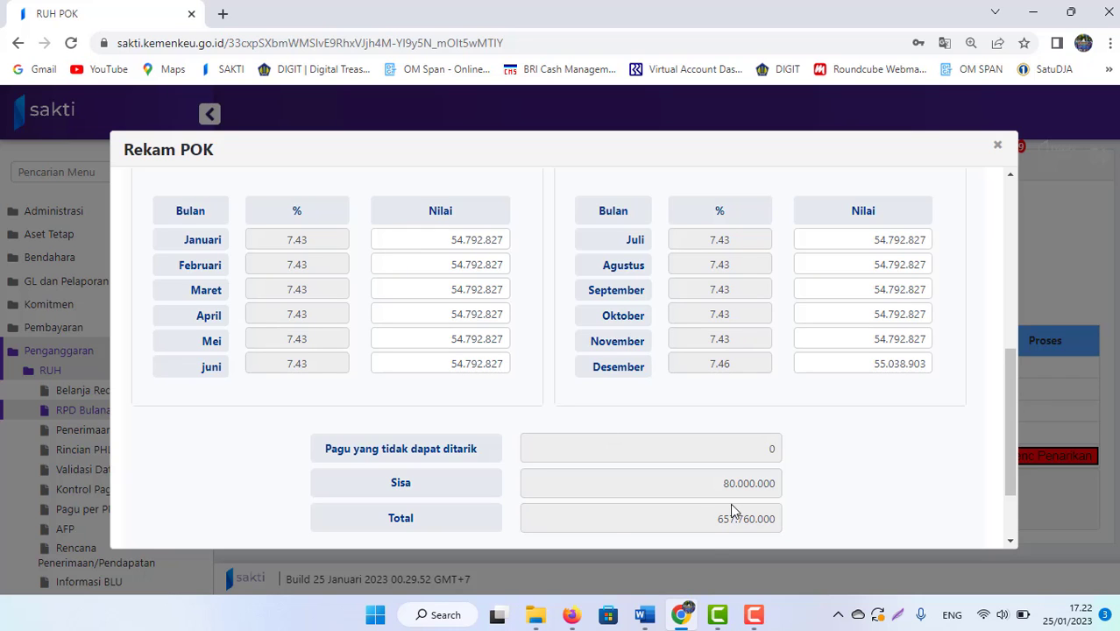
{"action": "mouse_move", "coordinate": [645, 615]}
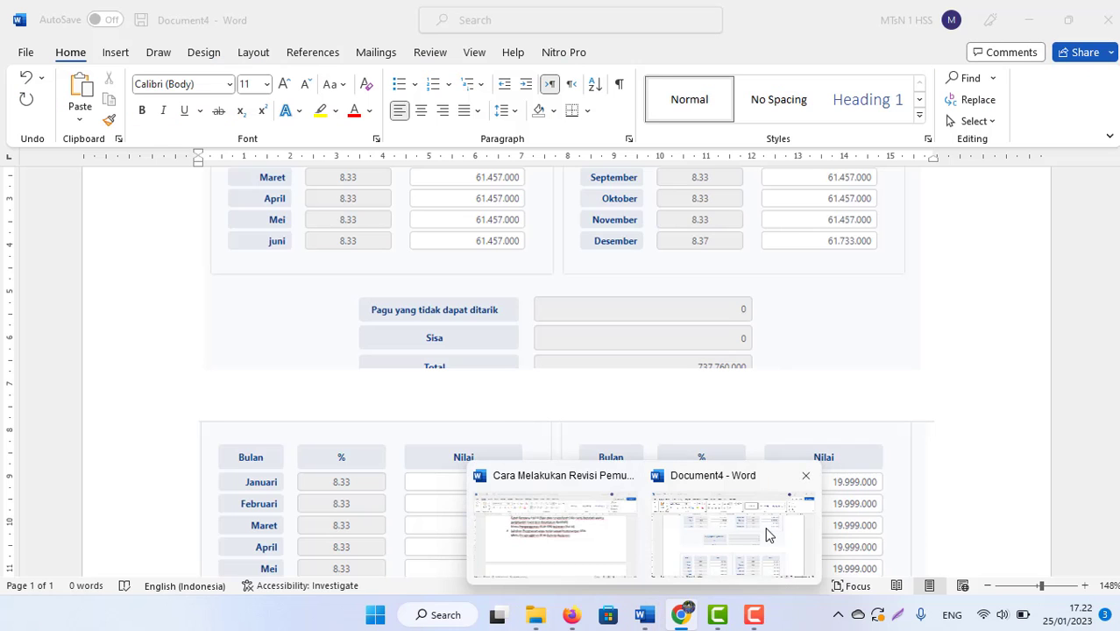
{"action": "left_click", "coordinate": [767, 534]}
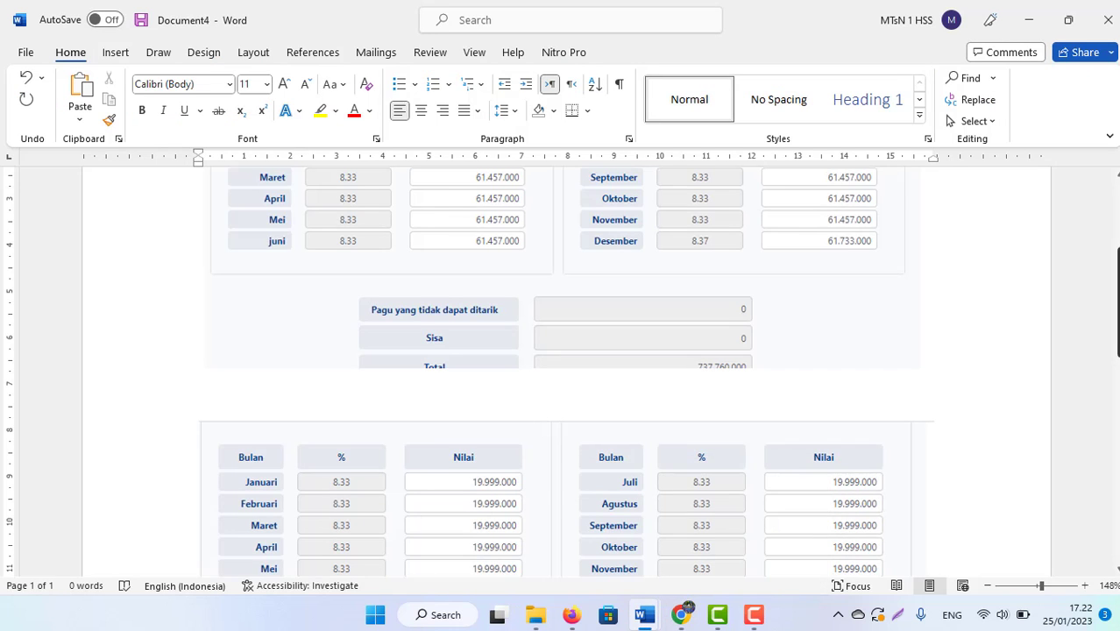
{"action": "scroll", "coordinate": [561, 368], "scroll_direction": "up", "scroll_amount": 2}
{"action": "scroll", "coordinate": [561, 368], "scroll_direction": "down", "scroll_amount": 3}
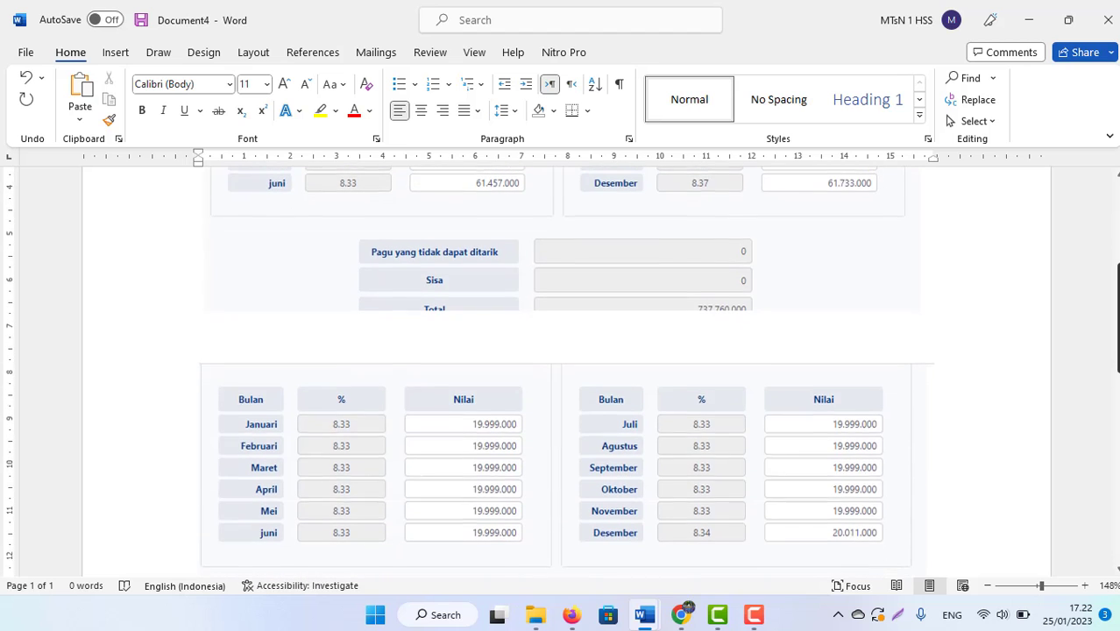
{"action": "scroll", "coordinate": [560, 368], "scroll_direction": "up", "scroll_amount": 3}
{"action": "scroll", "coordinate": [642, 325], "scroll_direction": "up", "scroll_amount": 2}
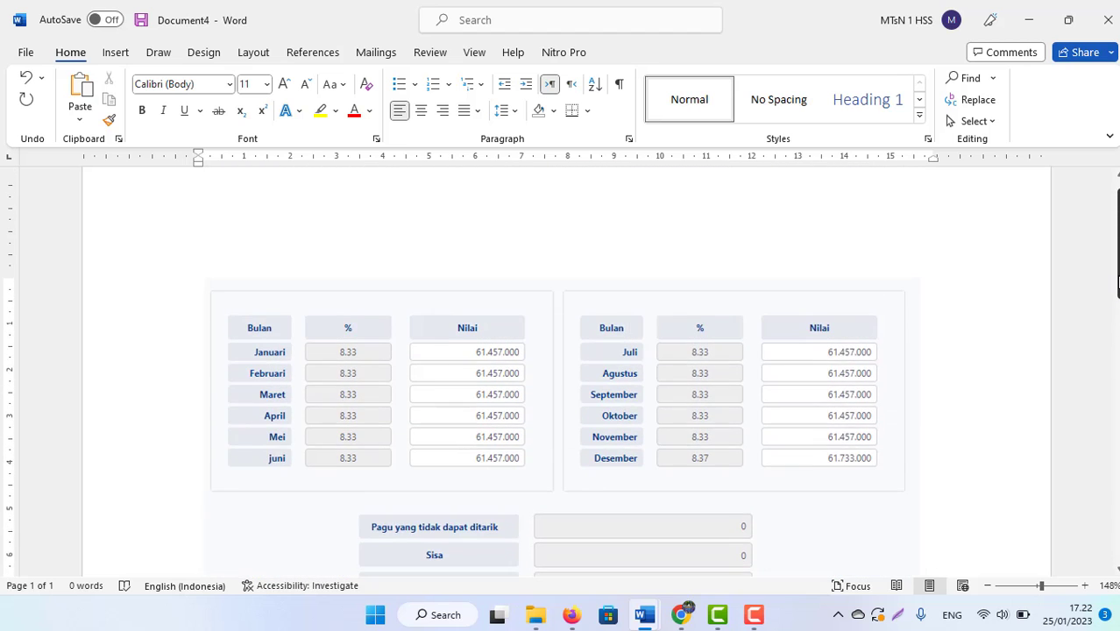
{"action": "scroll", "coordinate": [643, 325], "scroll_direction": "down", "scroll_amount": 1}
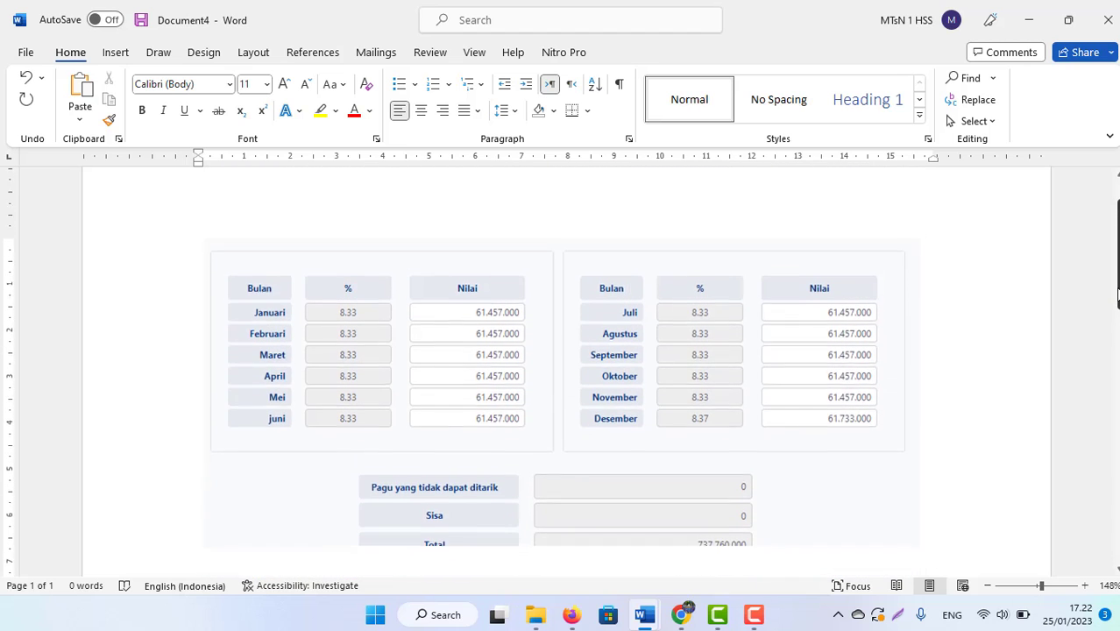
{"action": "left_click", "coordinate": [462, 377]}
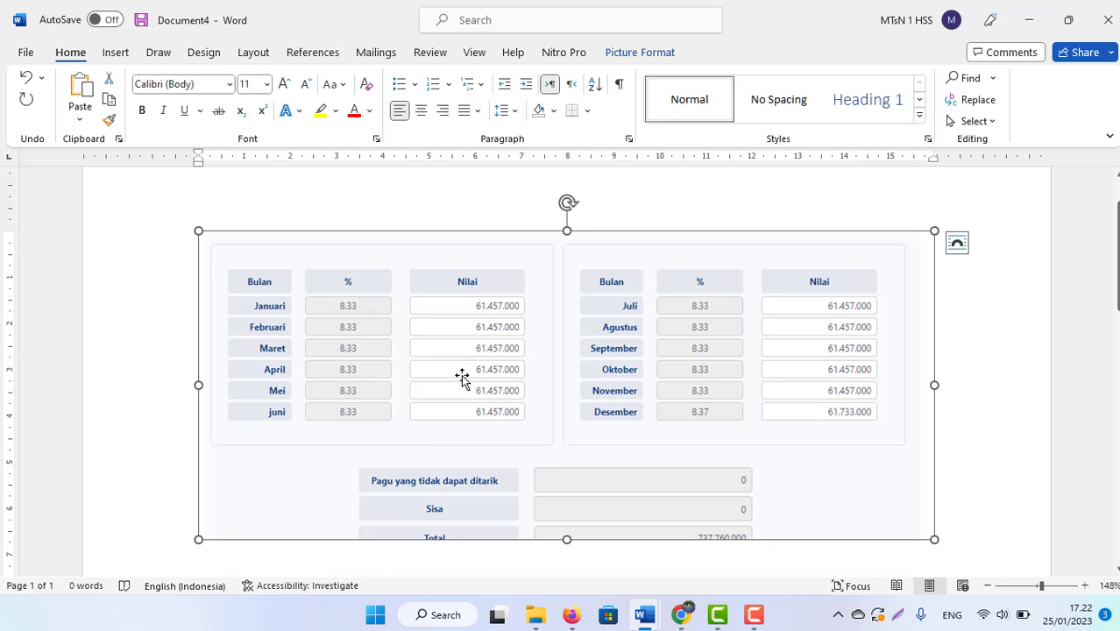
{"action": "key", "text": "alt+Tab"}
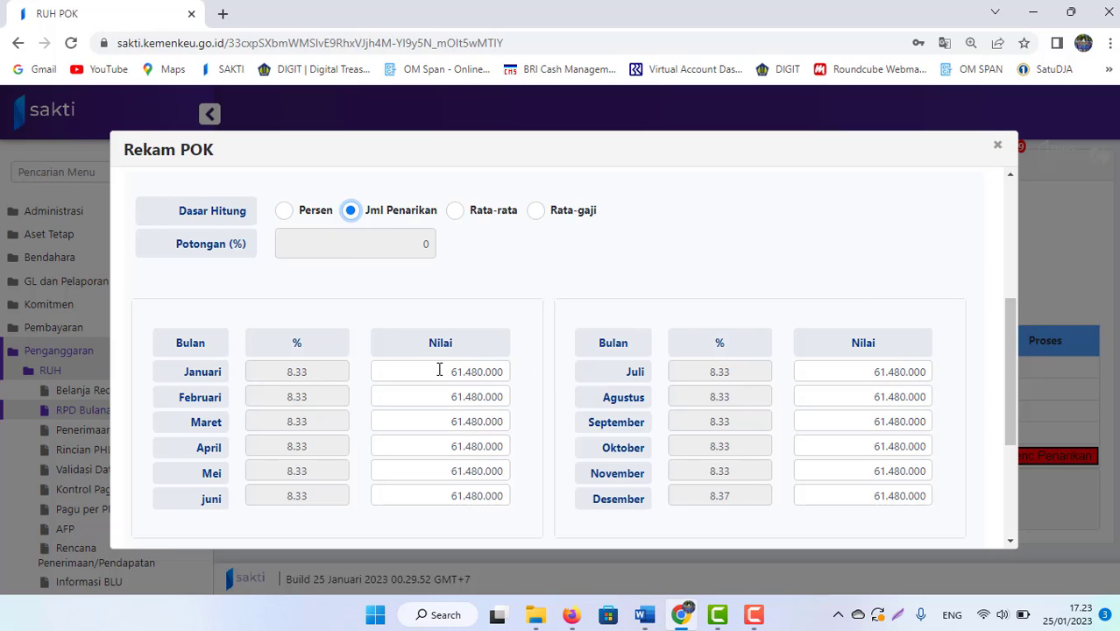
Step: Enter 61.457.000 for Januari and copy it into Februari and Maret
{"action": "left_click", "coordinate": [440, 370]}
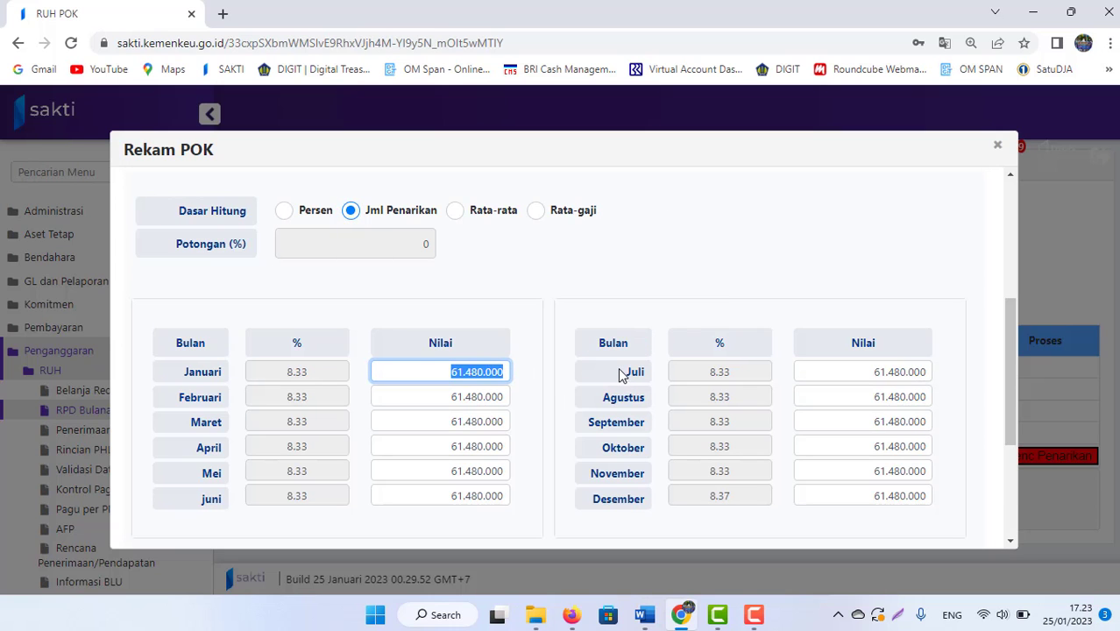
{"action": "type", "text": "61"}
{"action": "key", "text": "alt+Tab"}
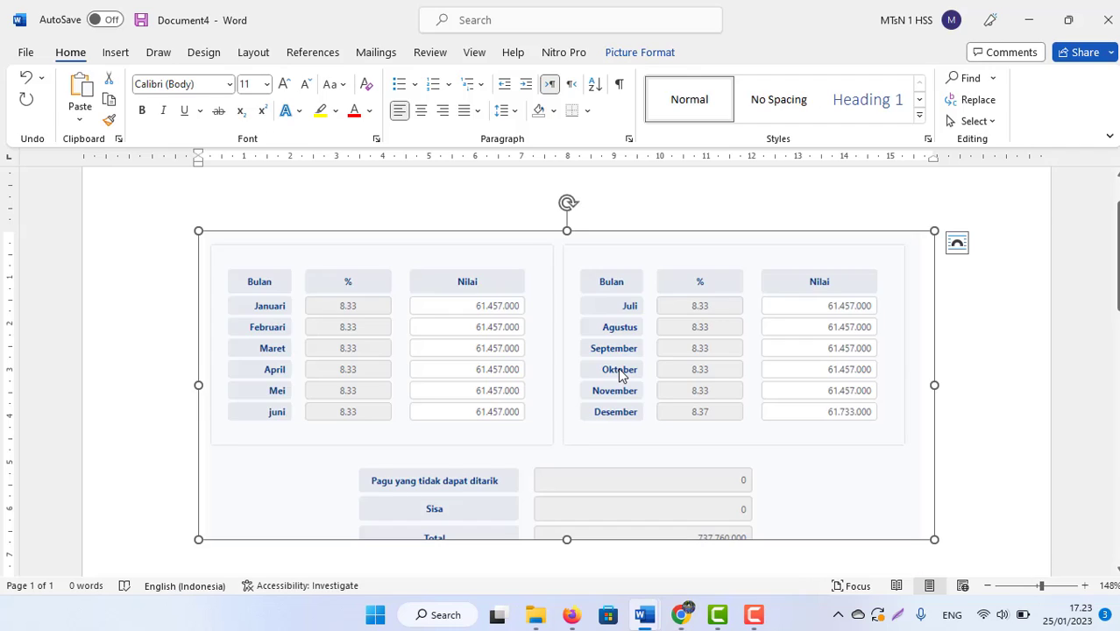
{"action": "key", "text": "alt+Tab"}
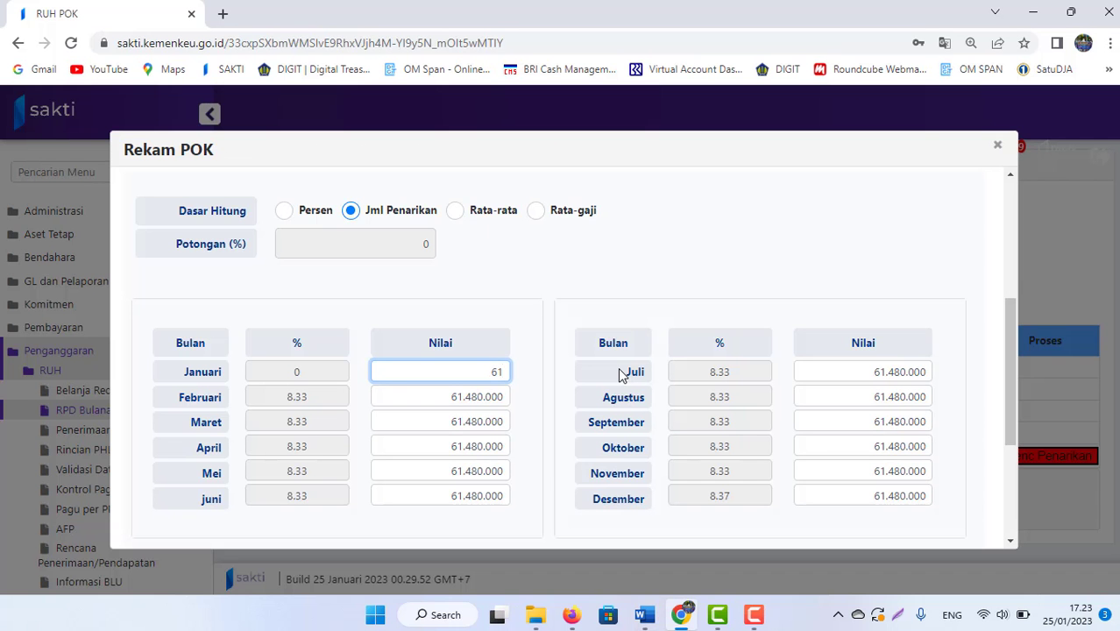
{"action": "type", "text": "457.000"}
{"action": "key", "text": "ctrl+a"}
{"action": "key", "text": "ctrl+c"}
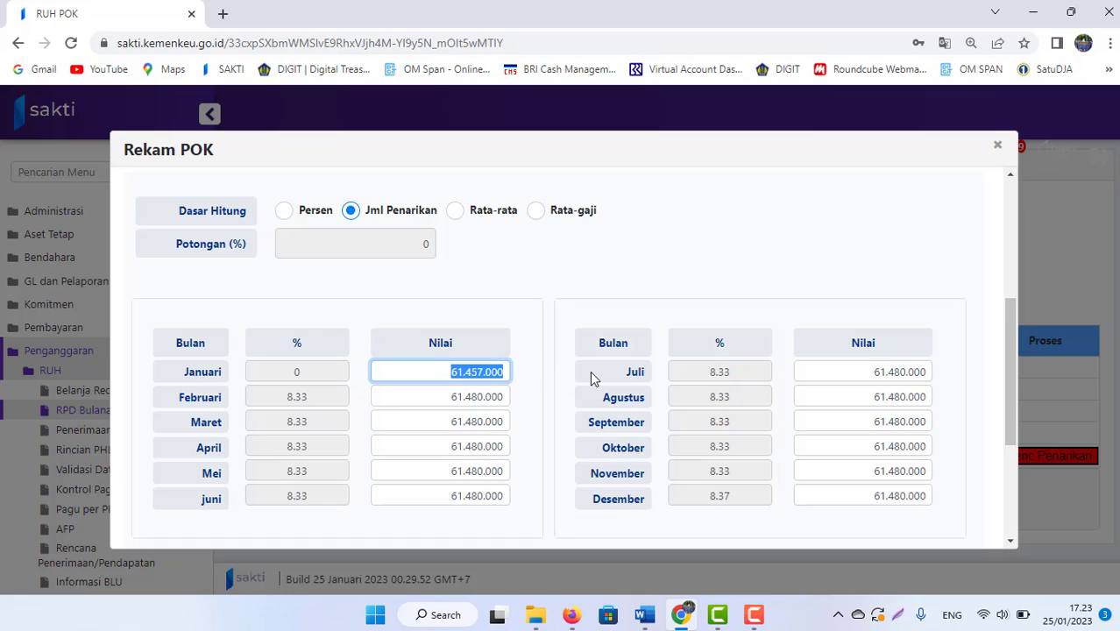
{"action": "left_click", "coordinate": [425, 396]}
{"action": "key", "text": "ctrl+v"}
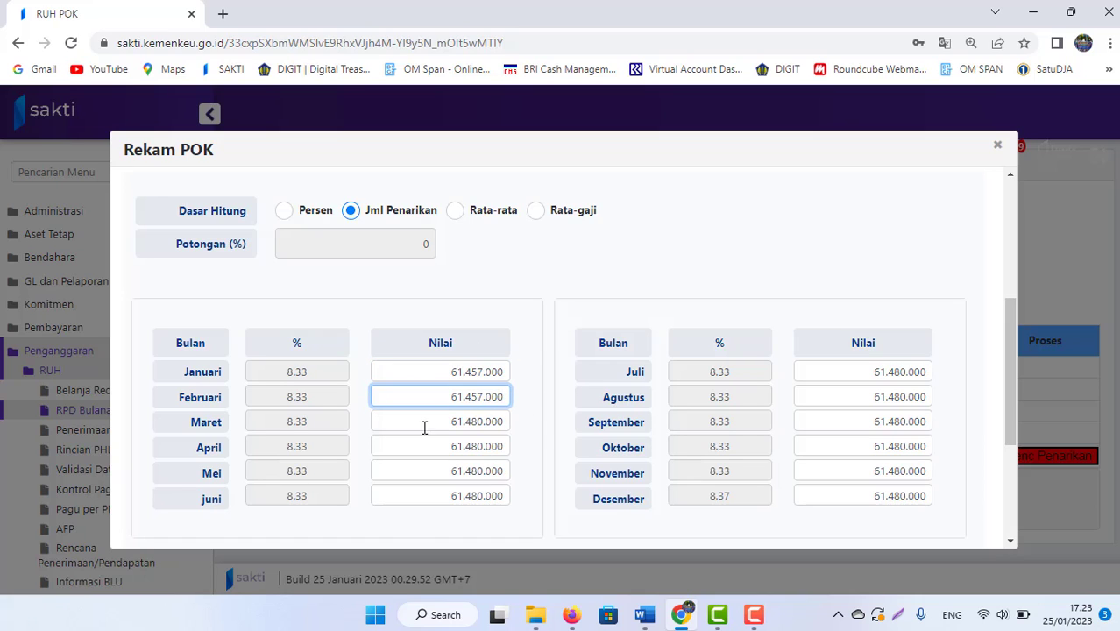
{"action": "left_click", "coordinate": [424, 427]}
{"action": "key", "text": "ctrl+v"}
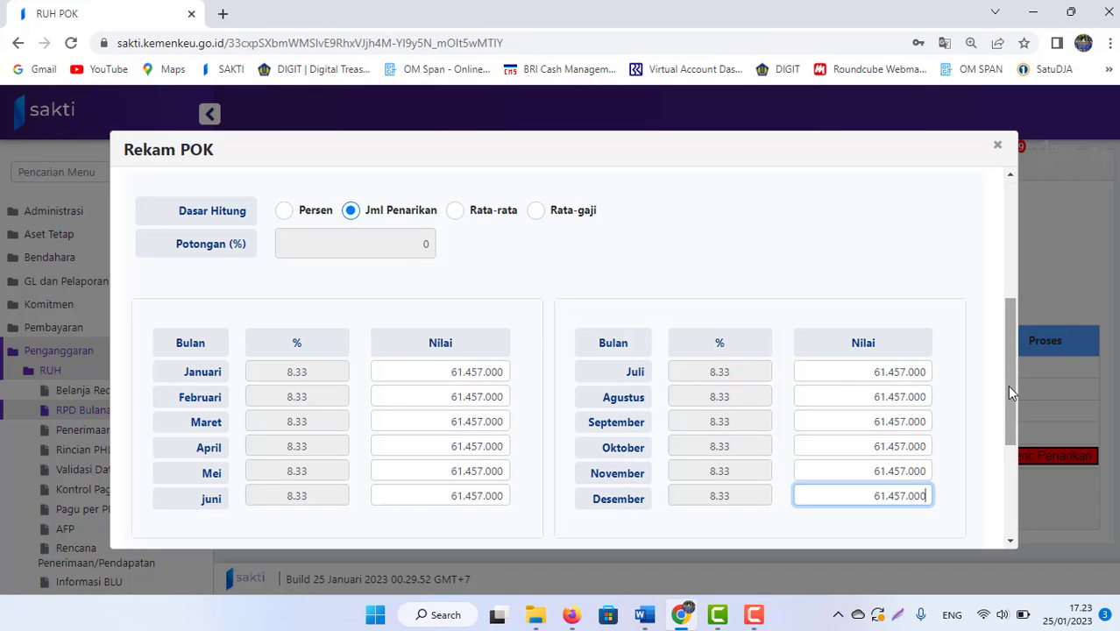
Step: Set Desember to 61.733.000 and apply to recalculate the total
{"action": "left_click_drag", "start_coordinate": [1007, 385], "coordinate": [1006, 429]}
{"action": "scroll", "coordinate": [880, 351], "scroll_direction": "down", "scroll_amount": 1}
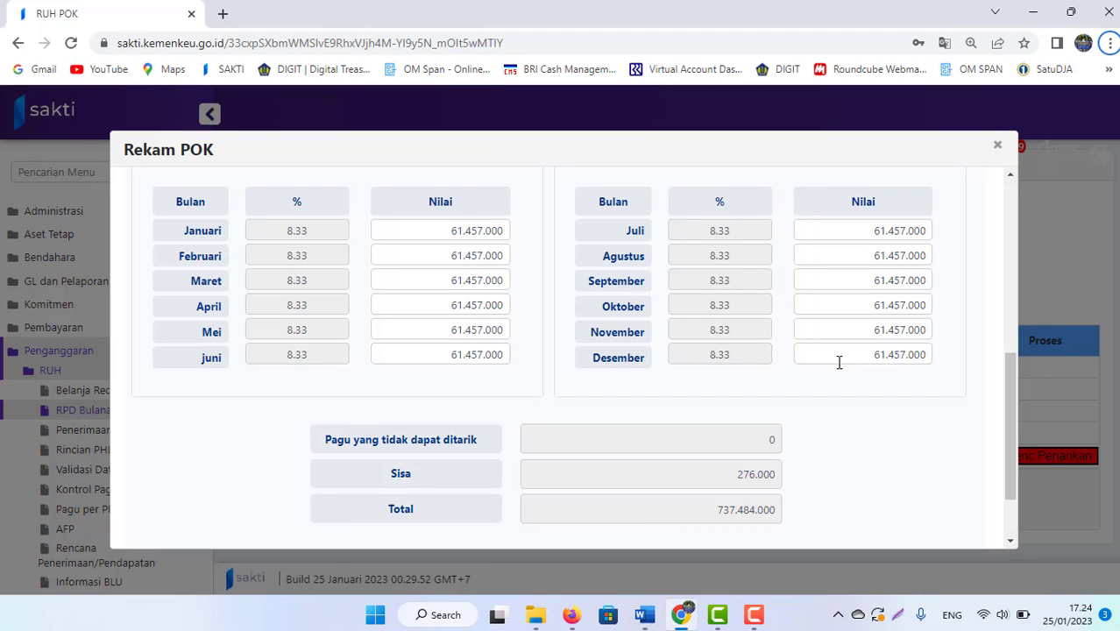
{"action": "left_click_drag", "start_coordinate": [838, 362], "coordinate": [958, 380]}
{"action": "type", "text": "6"}
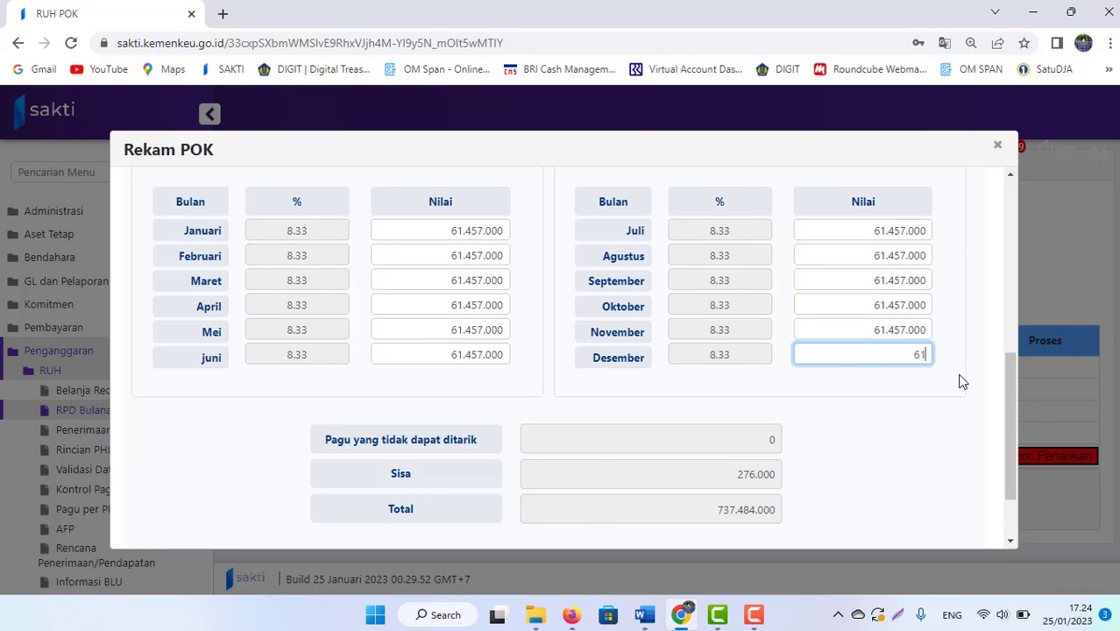
{"action": "type", "text": "1"}
{"action": "type", "text": "733.000"}
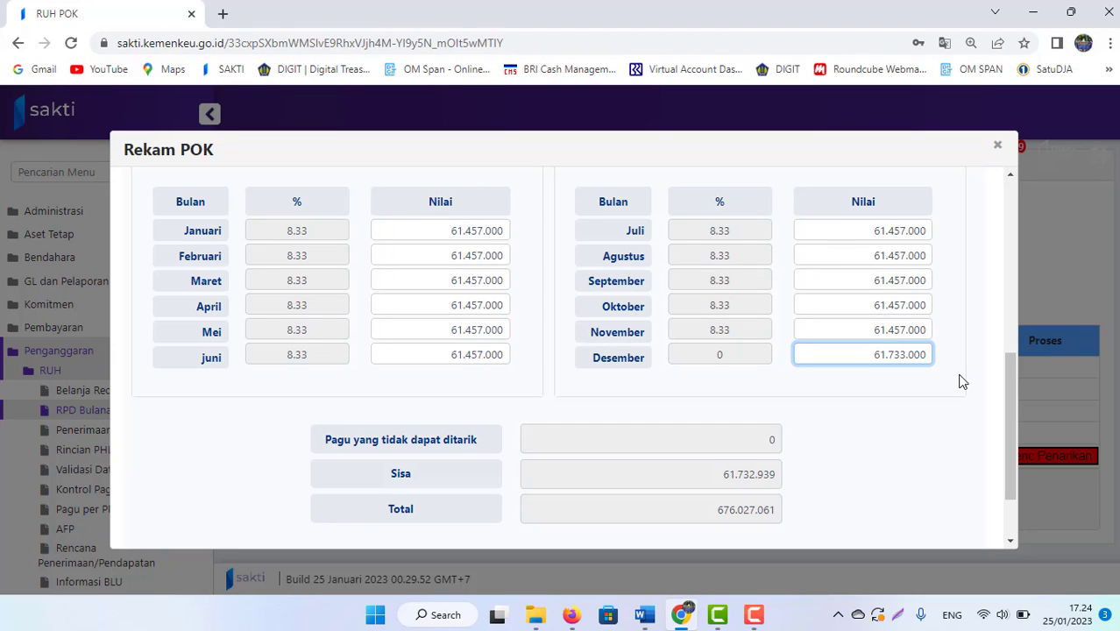
{"action": "left_click", "coordinate": [732, 414]}
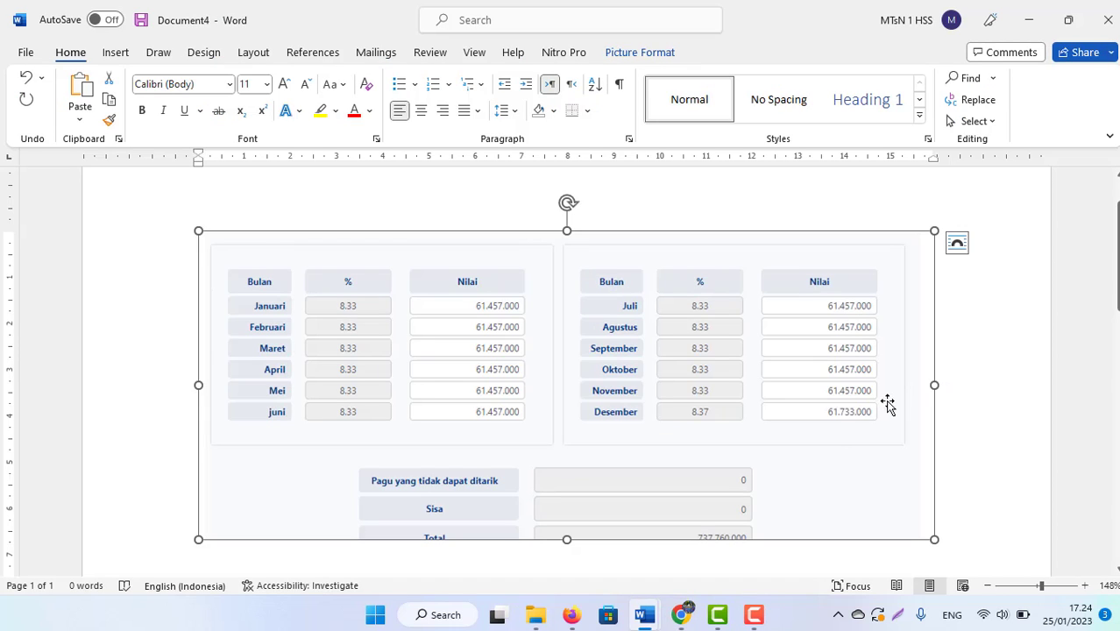
Step: Paste a captured view of the Rekam POK form into the Word document
{"action": "key", "text": "alt+Tab"}
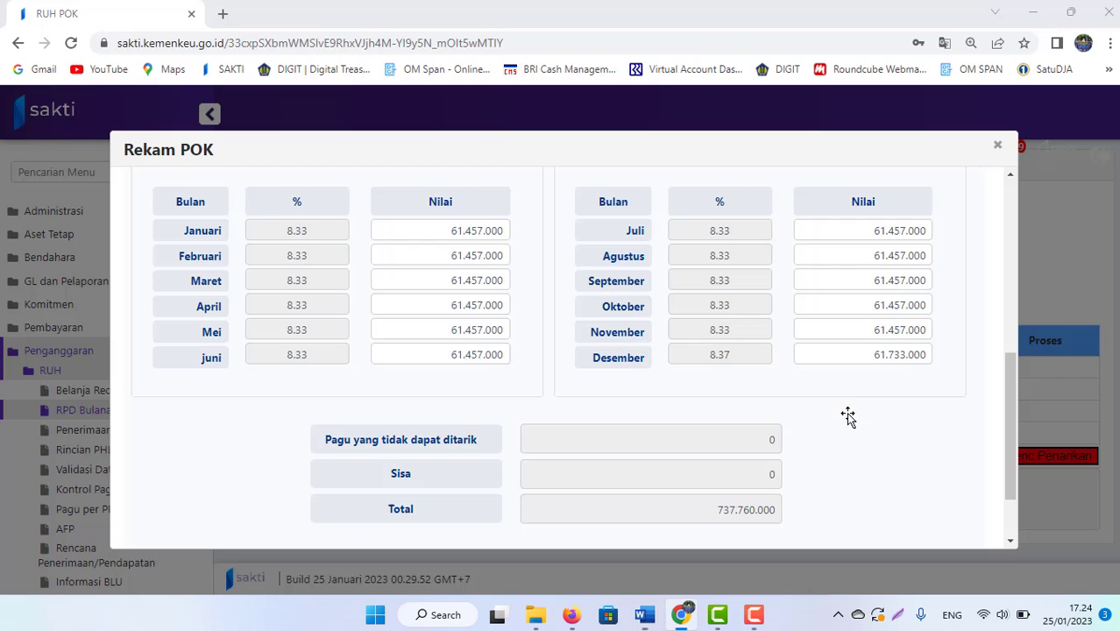
{"action": "mouse_move", "coordinate": [1011, 398]}
{"action": "left_mouse_down"}
{"action": "mouse_move", "coordinate": [1010, 380]}
{"action": "mouse_move", "coordinate": [1010, 393]}
{"action": "left_mouse_up"}
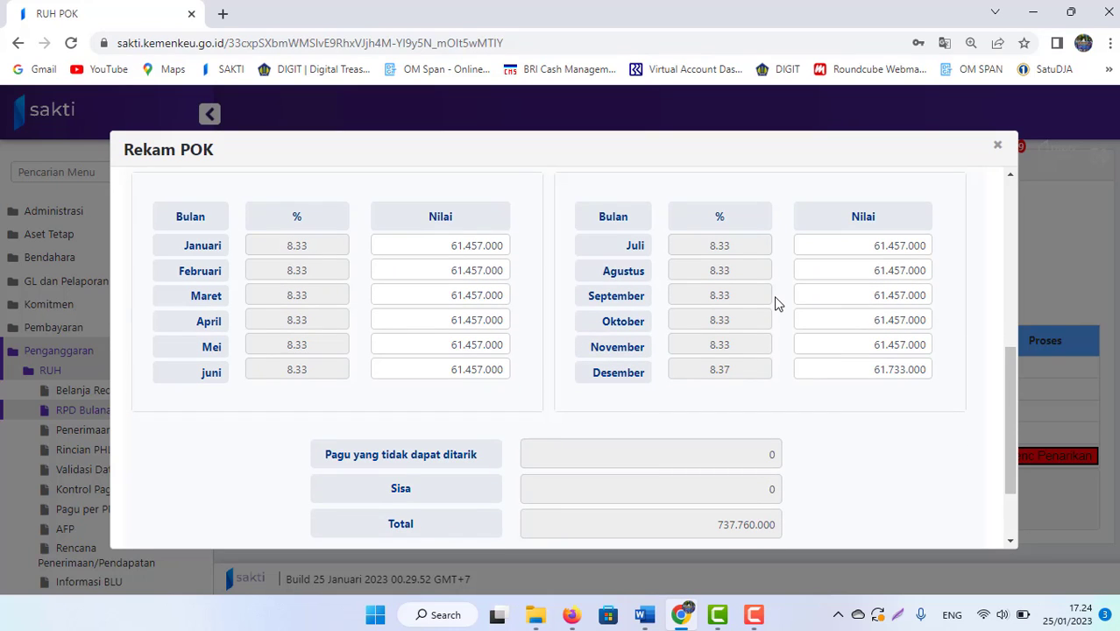
{"action": "key", "text": "alt+Tab"}
{"action": "key", "text": "ctrl+v"}
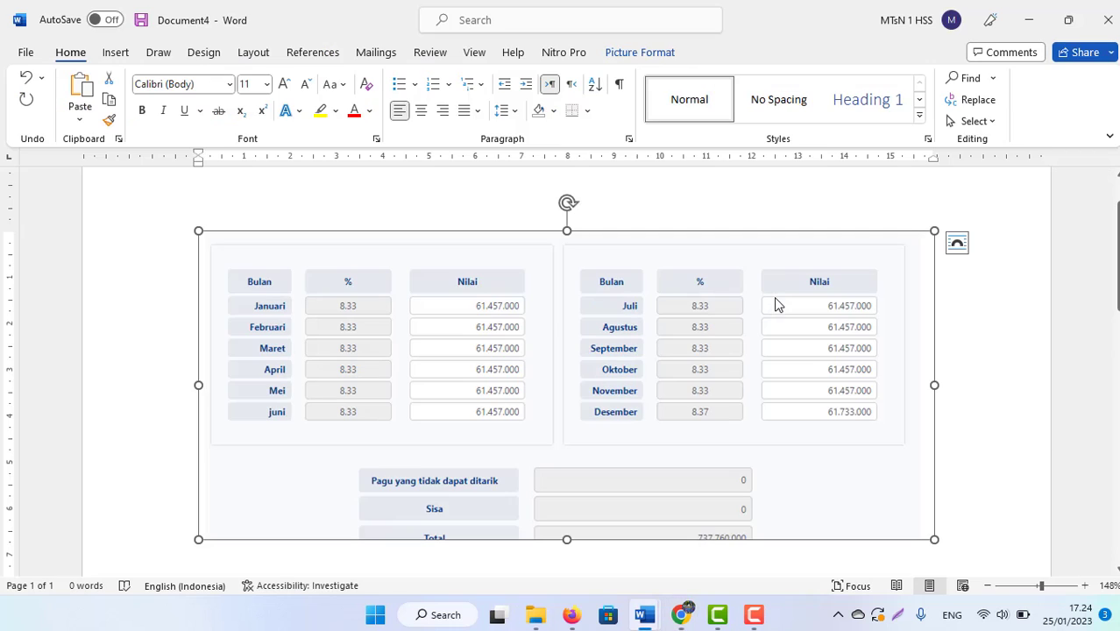
{"action": "key", "text": "alt+Tab"}
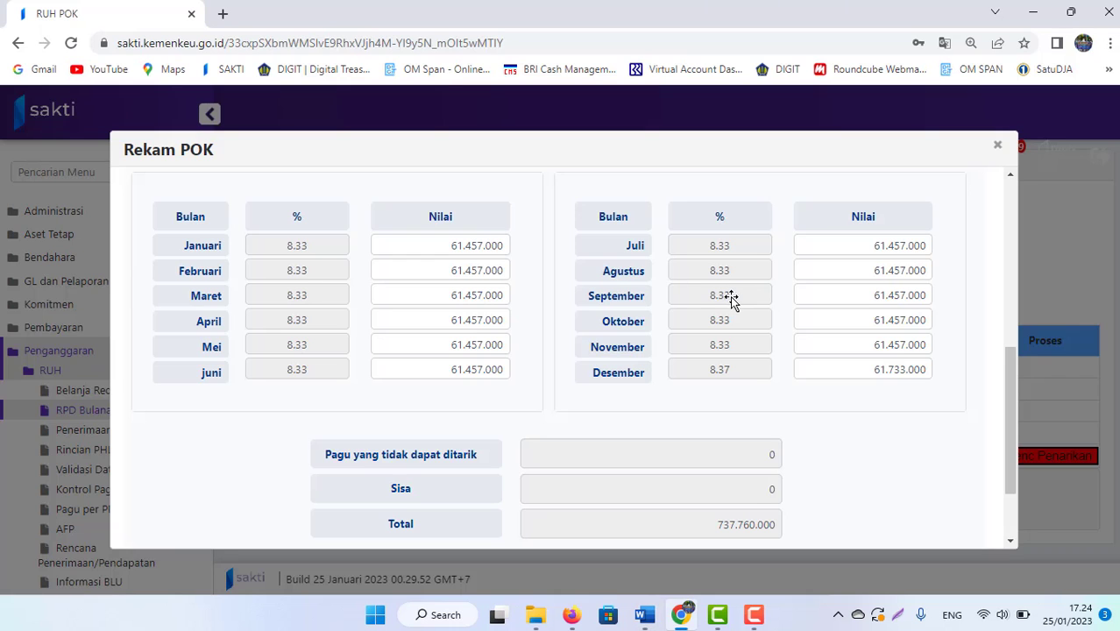
Step: Review the plan against Word and save the 737.760.000 monthly withdrawal plan
{"action": "left_click_drag", "start_coordinate": [1006, 396], "coordinate": [1008, 467]}
{"action": "scroll", "coordinate": [989, 381], "scroll_direction": "up", "scroll_amount": 2}
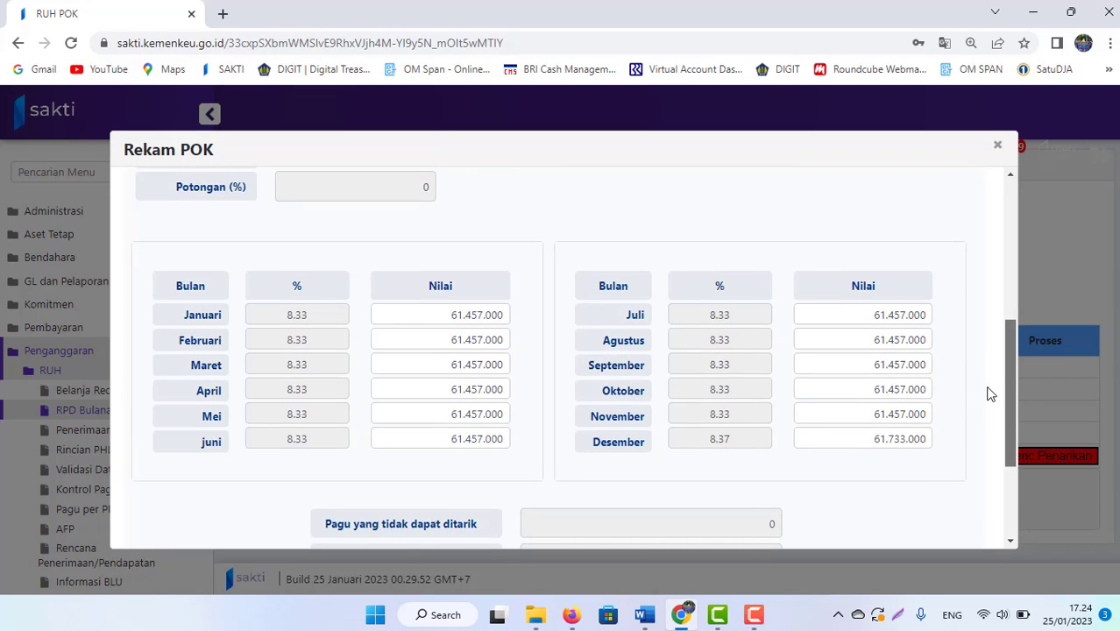
{"action": "scroll", "coordinate": [985, 392], "scroll_direction": "down", "scroll_amount": 2}
{"action": "scroll", "coordinate": [971, 400], "scroll_direction": "up", "scroll_amount": 2}
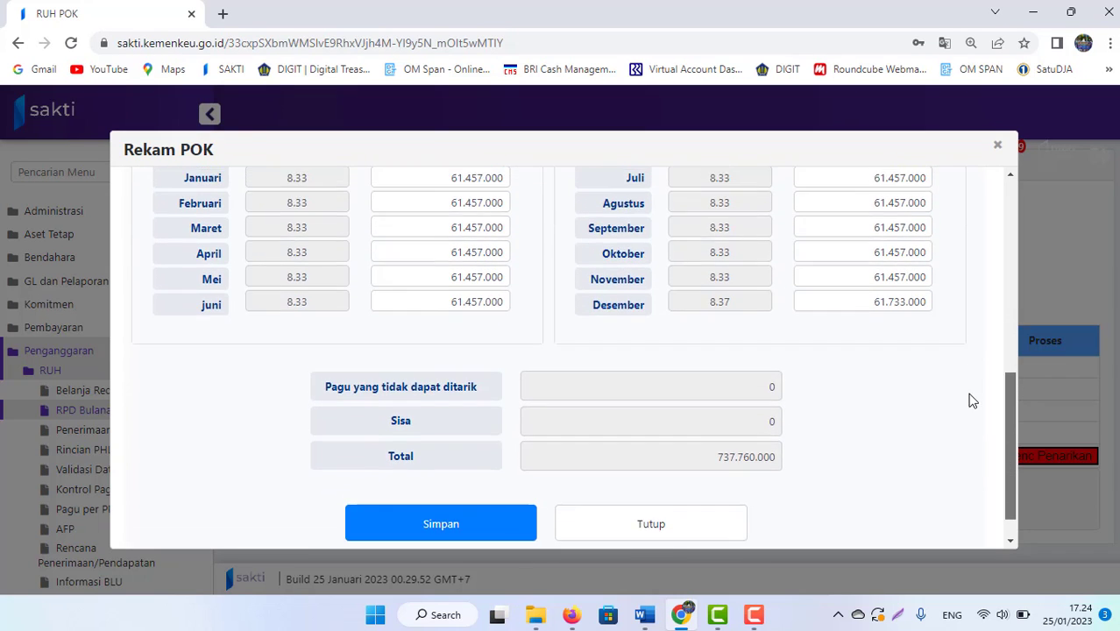
{"action": "scroll", "coordinate": [970, 412], "scroll_direction": "down", "scroll_amount": 2}
{"action": "scroll", "coordinate": [970, 433], "scroll_direction": "up", "scroll_amount": 1}
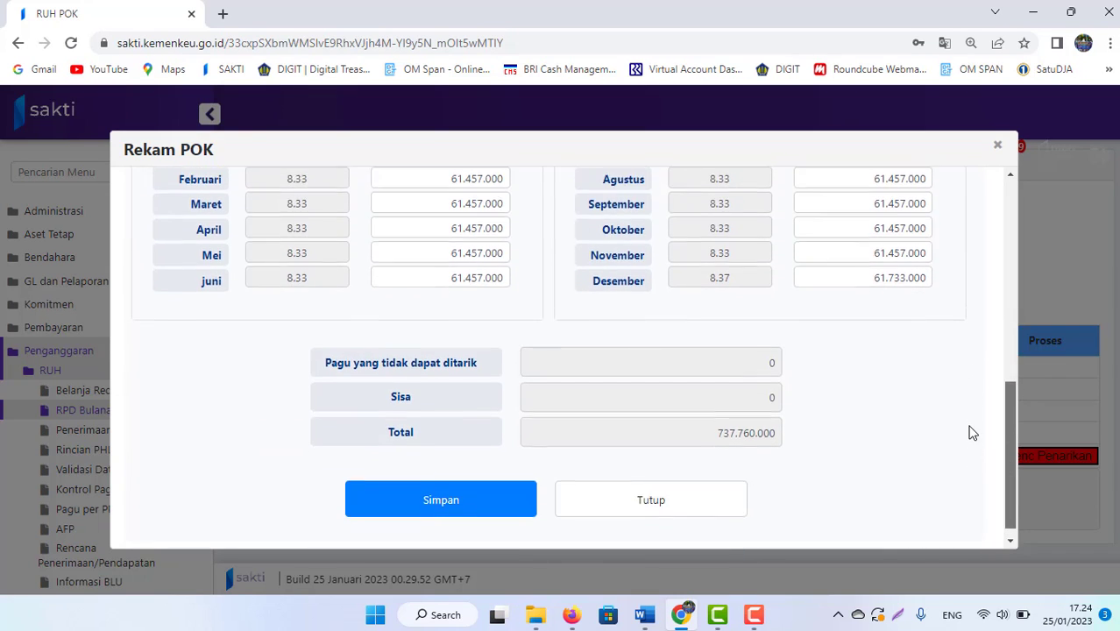
{"action": "scroll", "coordinate": [973, 447], "scroll_direction": "down", "scroll_amount": 1}
{"action": "scroll", "coordinate": [975, 439], "scroll_direction": "up", "scroll_amount": 1}
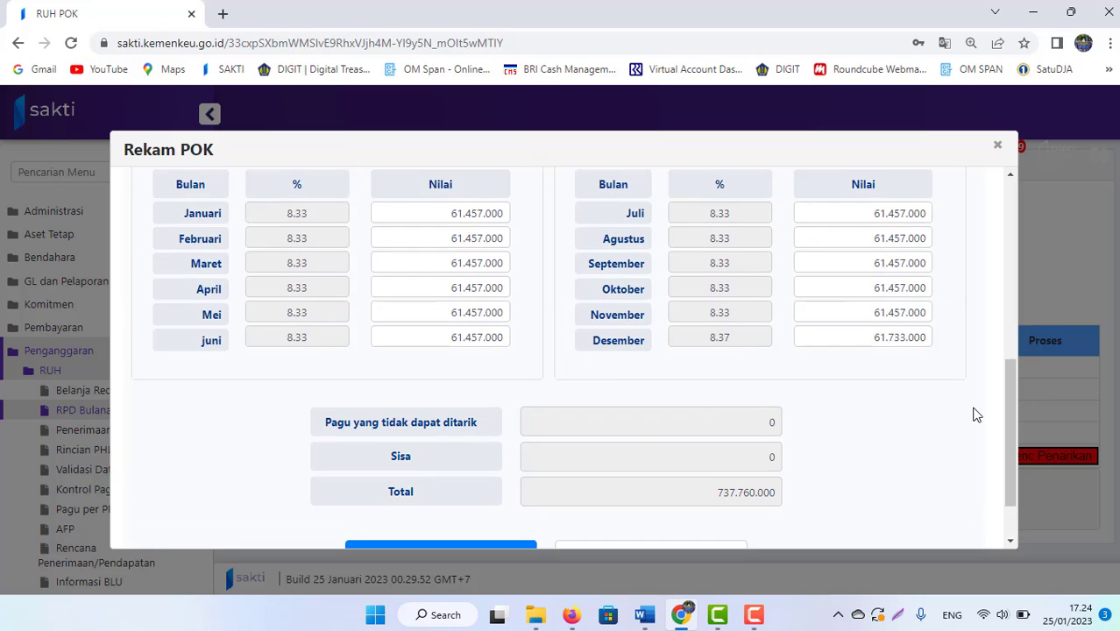
{"action": "key", "text": "alt+Tab"}
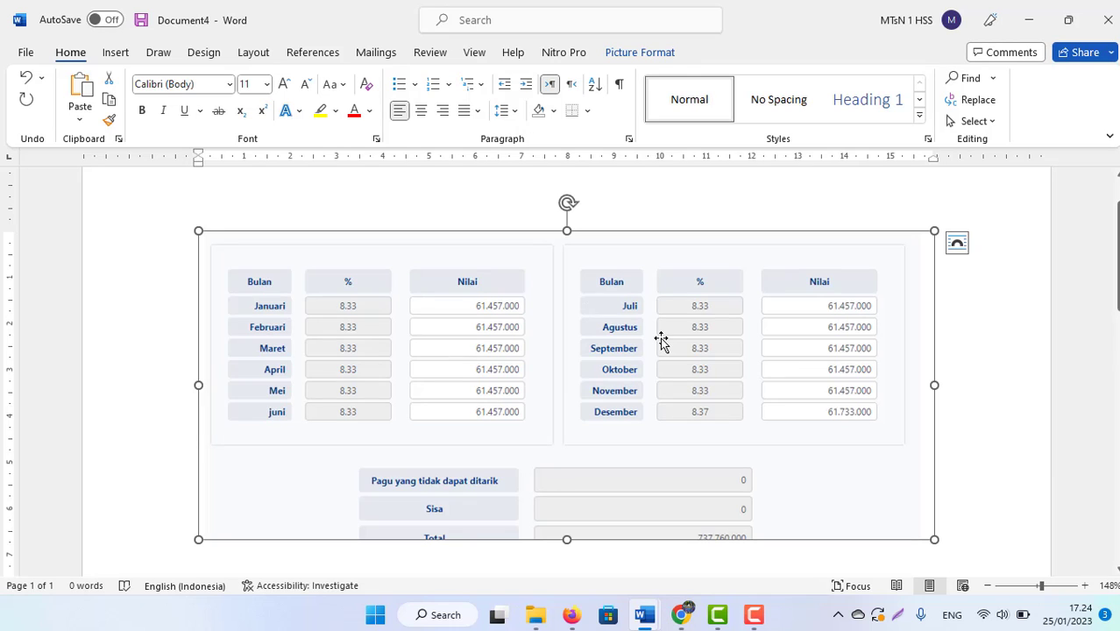
{"action": "key", "text": "alt+Tab"}
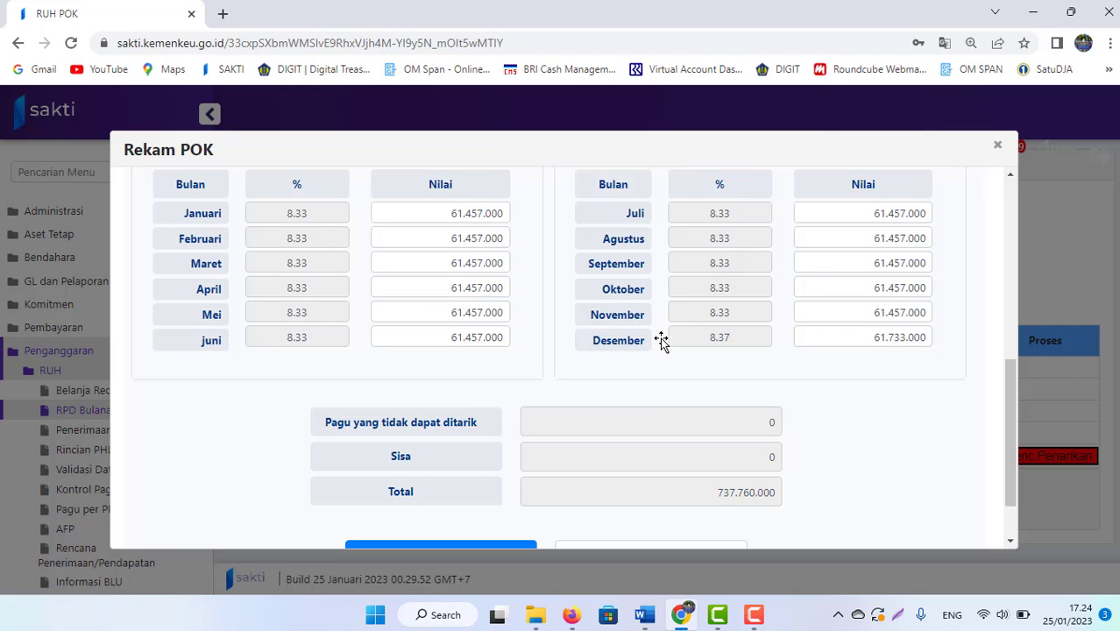
{"action": "scroll", "coordinate": [1008, 451], "scroll_direction": "down", "scroll_amount": 1}
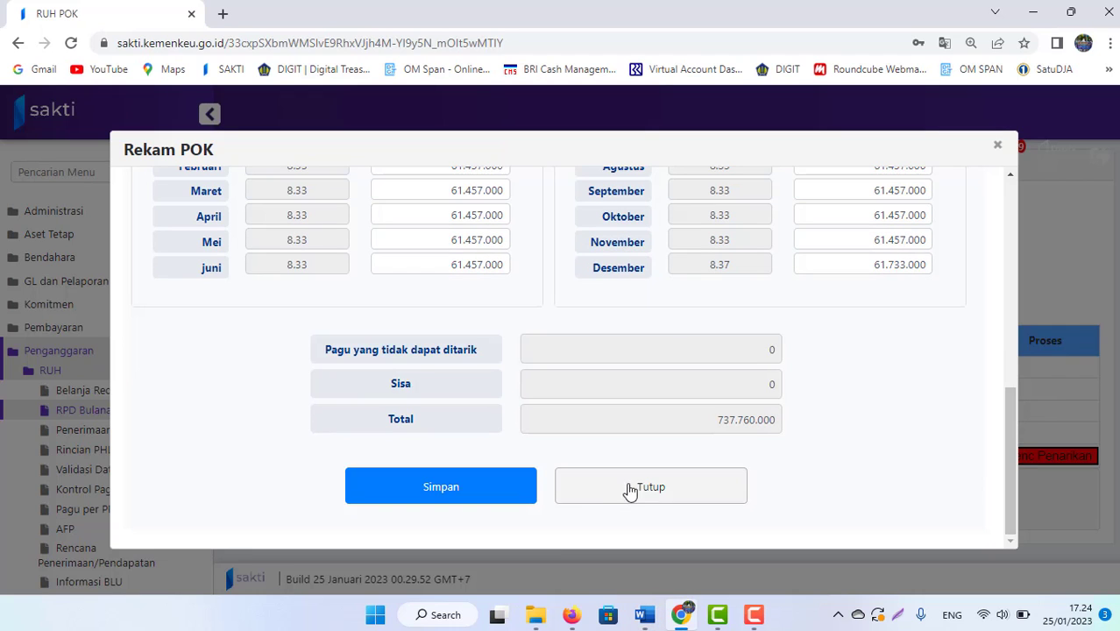
{"action": "left_click", "coordinate": [490, 496]}
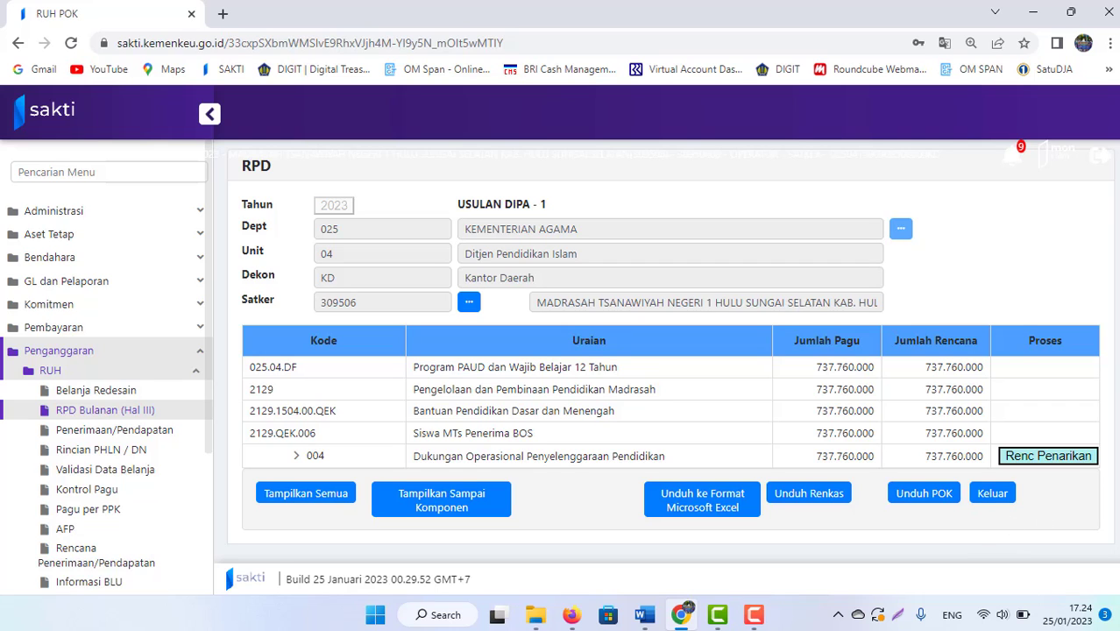
Step: Validate satker 309506's Belum Valid spending entries and confirm none remain unvalidated
{"action": "left_click", "coordinate": [993, 494]}
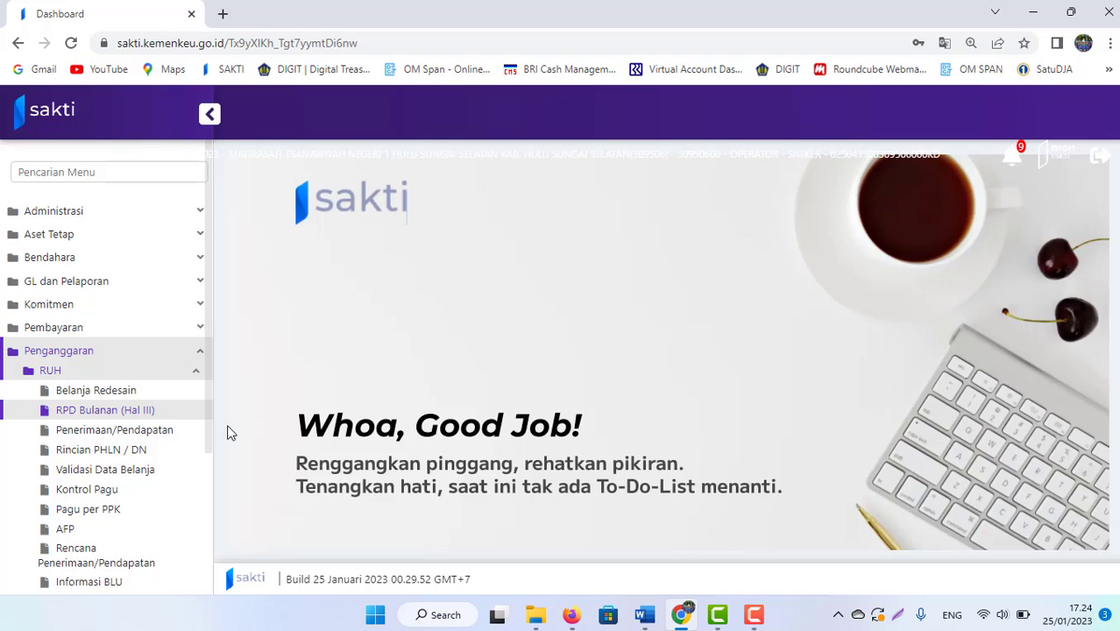
{"action": "left_click", "coordinate": [100, 474]}
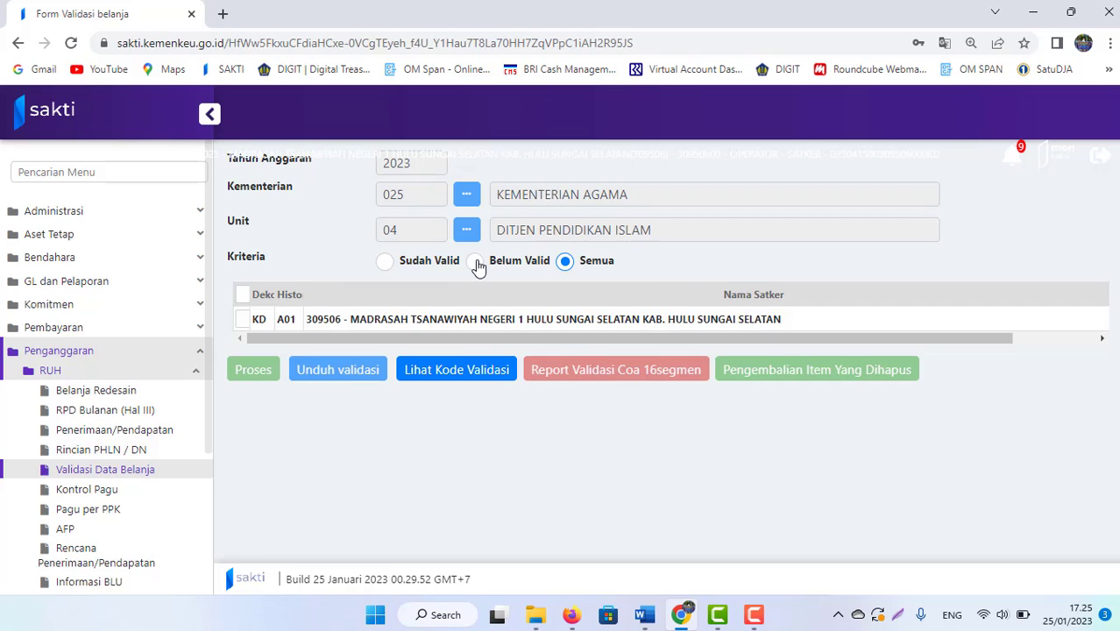
{"action": "left_click", "coordinate": [476, 264]}
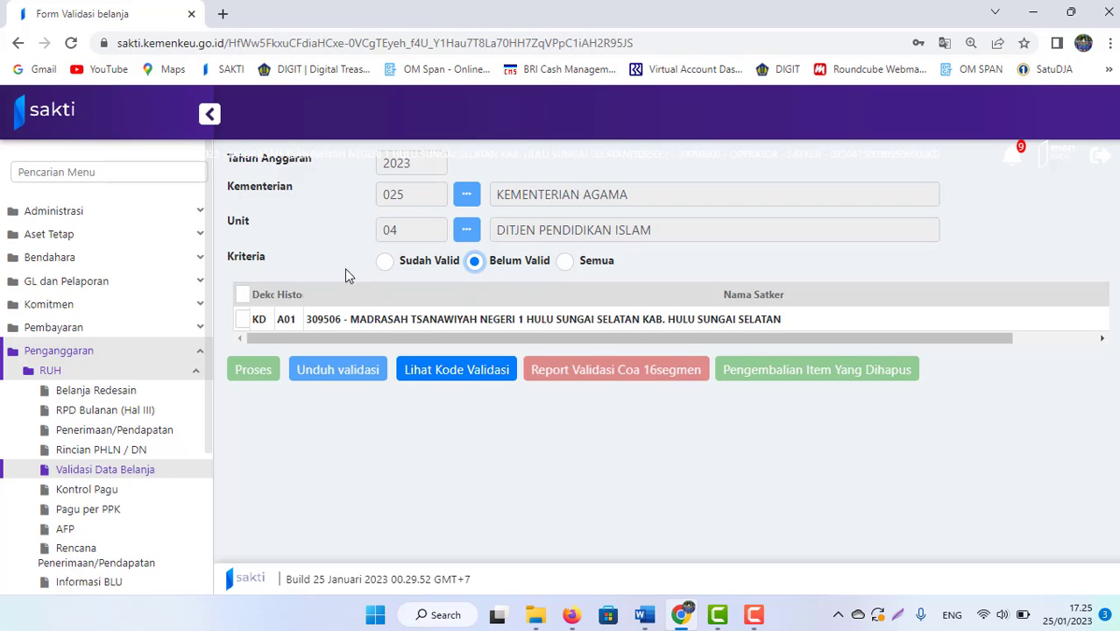
{"action": "left_click", "coordinate": [243, 295]}
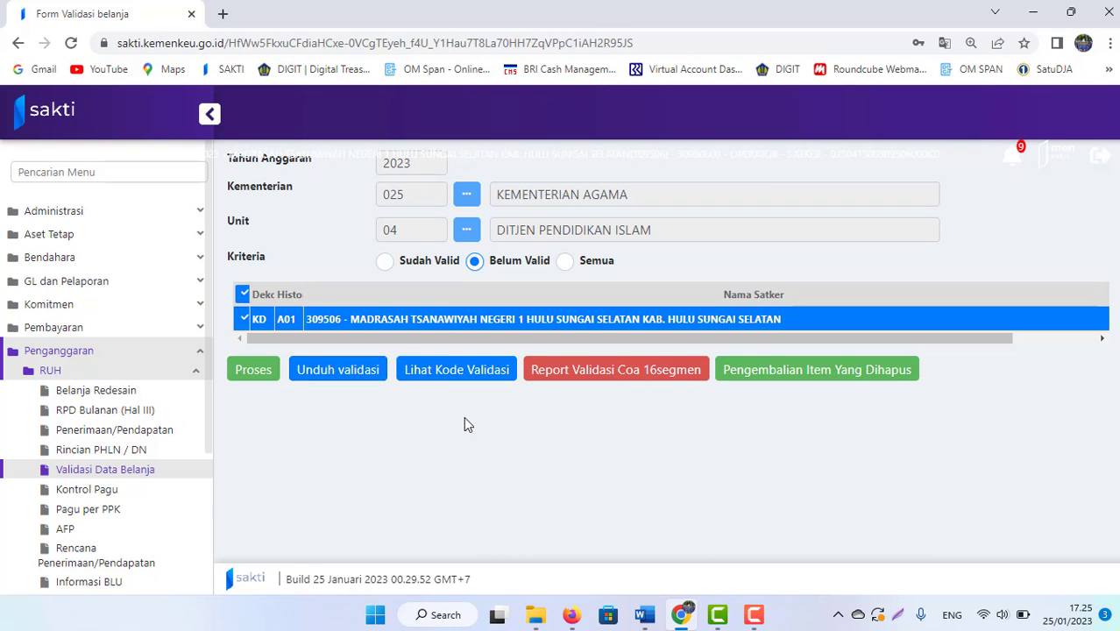
{"action": "left_click", "coordinate": [251, 371]}
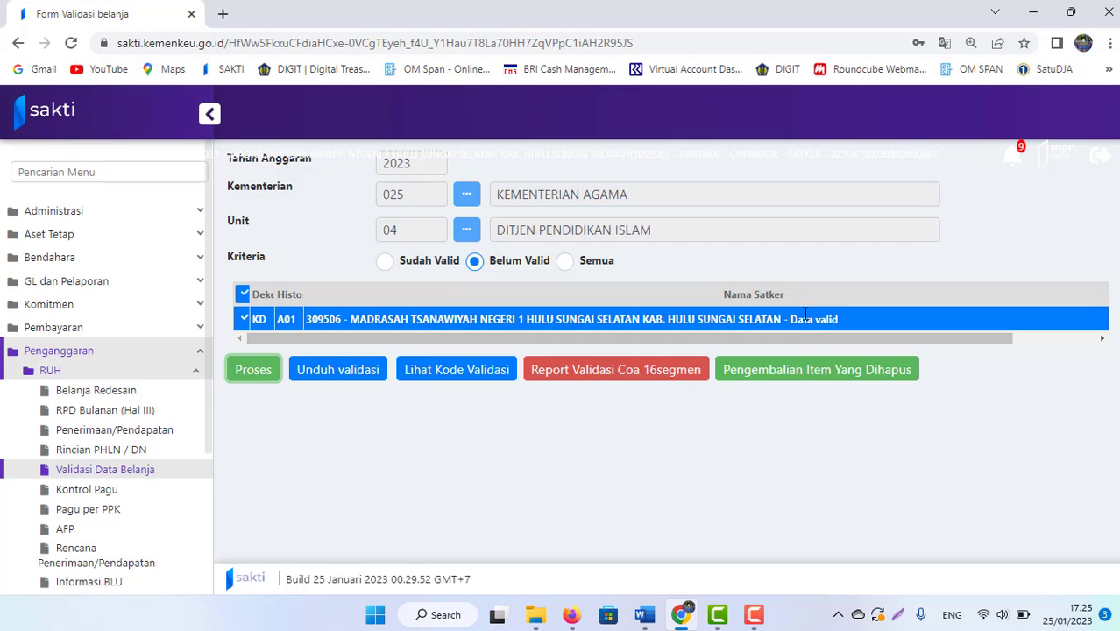
{"action": "left_click", "coordinate": [390, 267]}
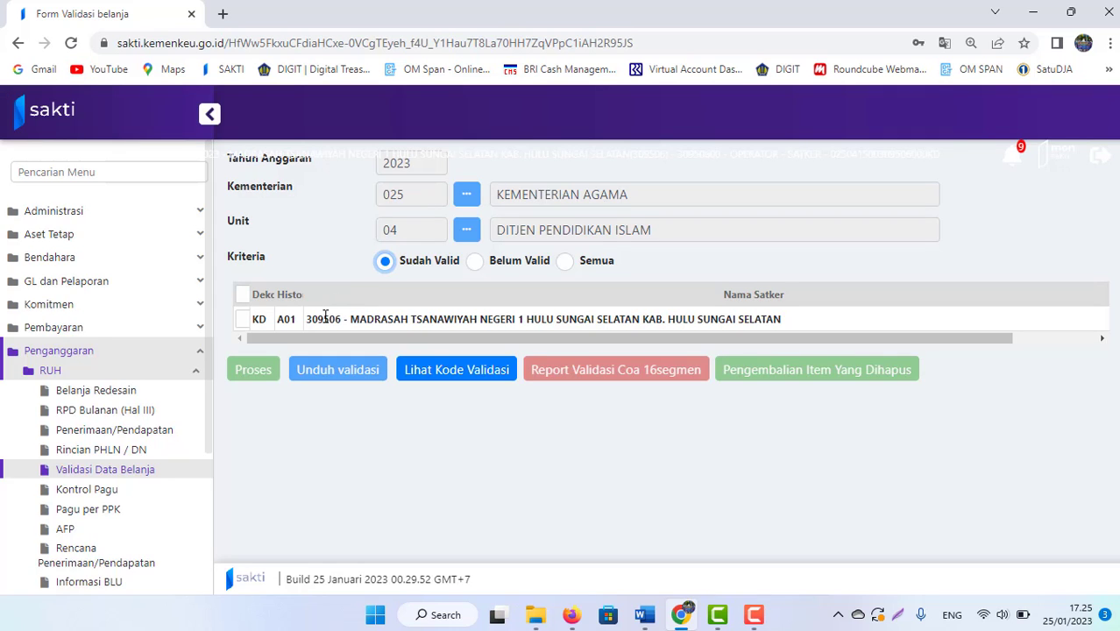
{"action": "left_click", "coordinate": [475, 264]}
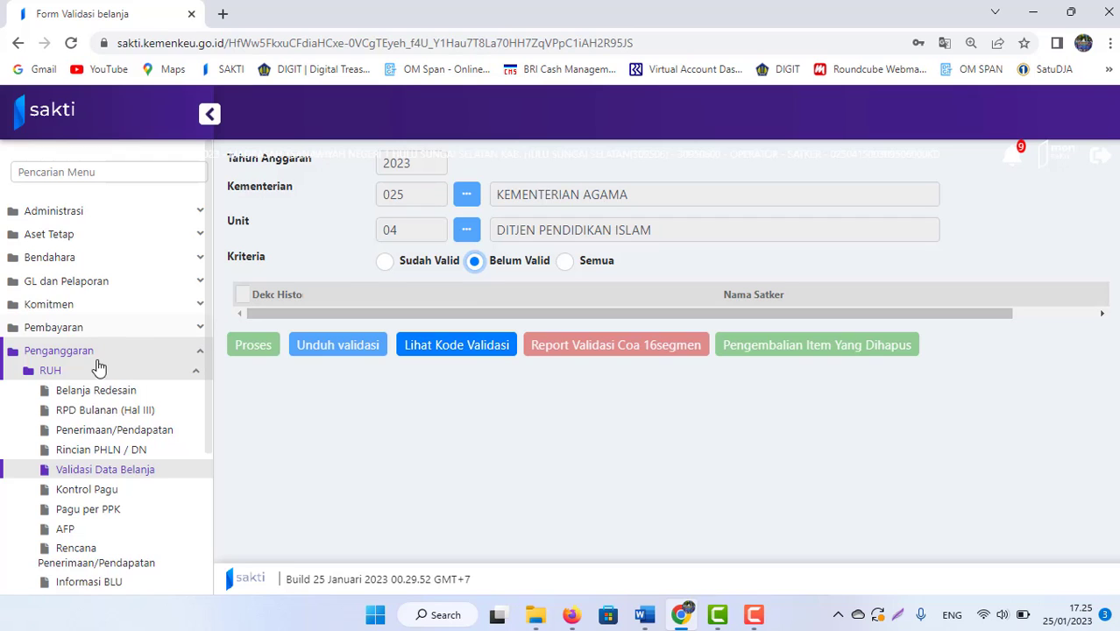
Step: Collapse RUH and open Laporan / Cetak > Matriks Usulan Revisi
{"action": "left_click", "coordinate": [67, 371]}
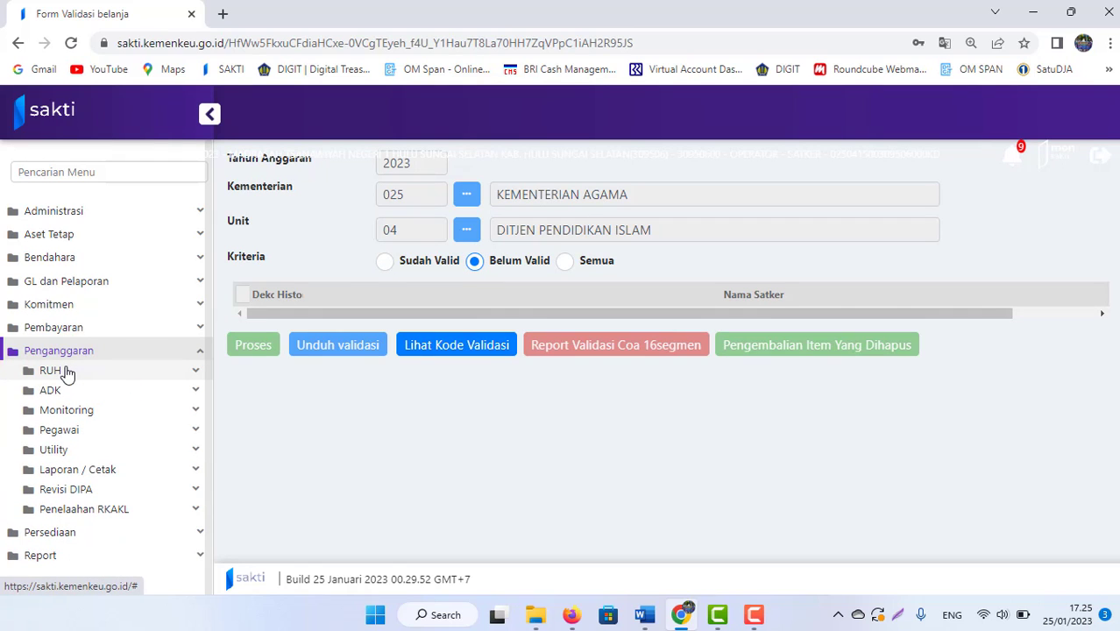
{"action": "left_click", "coordinate": [53, 474]}
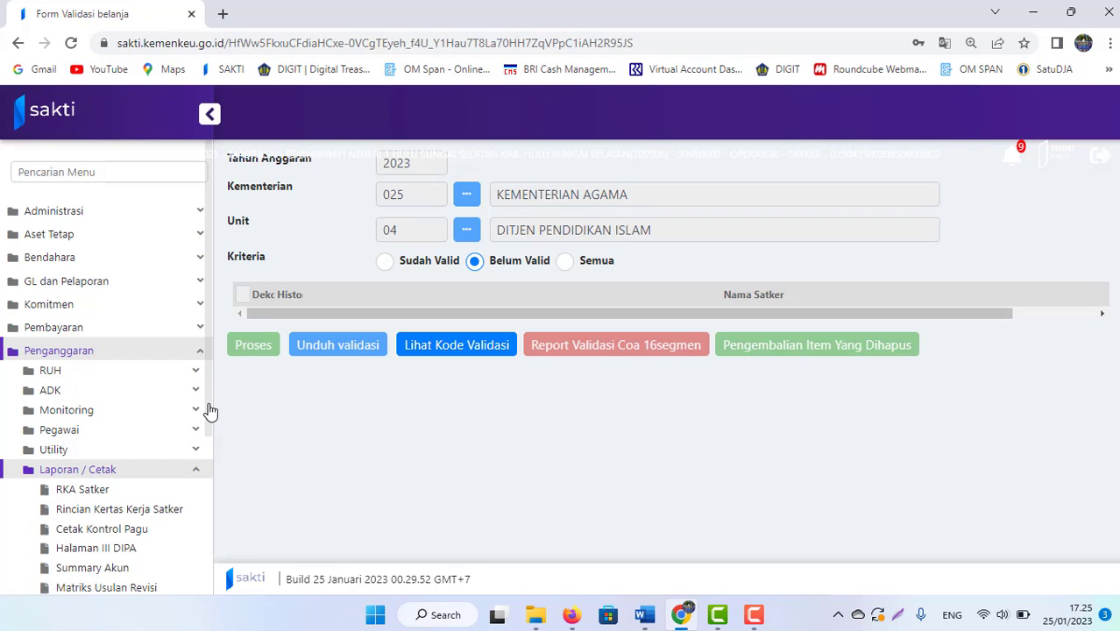
{"action": "left_click_drag", "start_coordinate": [211, 412], "coordinate": [218, 496]}
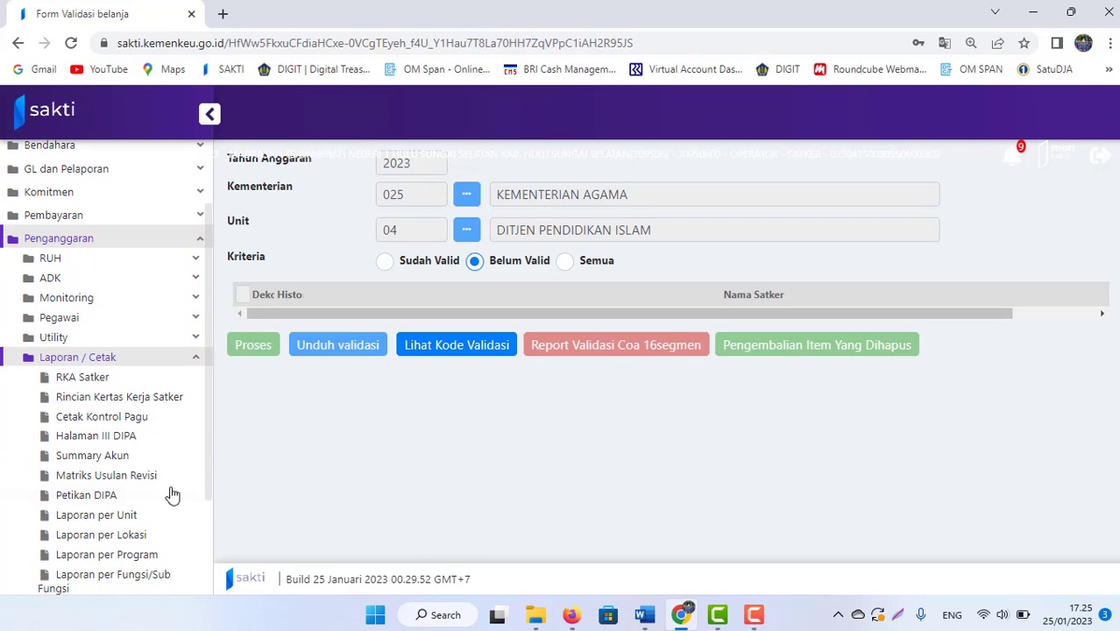
{"action": "left_click", "coordinate": [107, 477]}
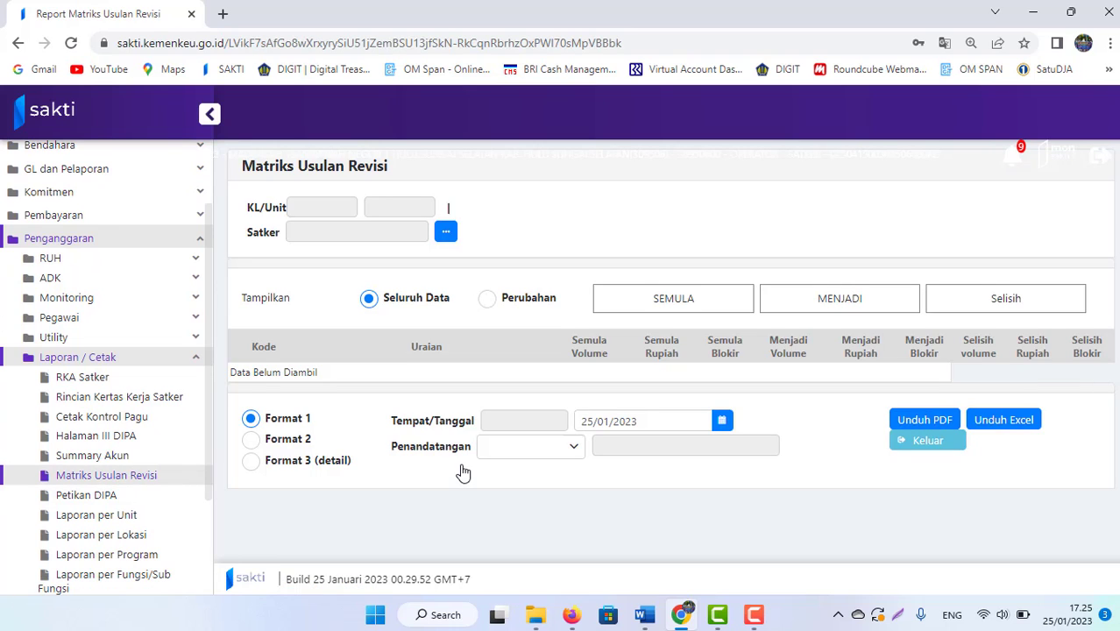
Step: Generate the Format 1 revision matrix for satker 309506 with all data shown and download it as PDF
{"action": "left_click", "coordinate": [446, 232]}
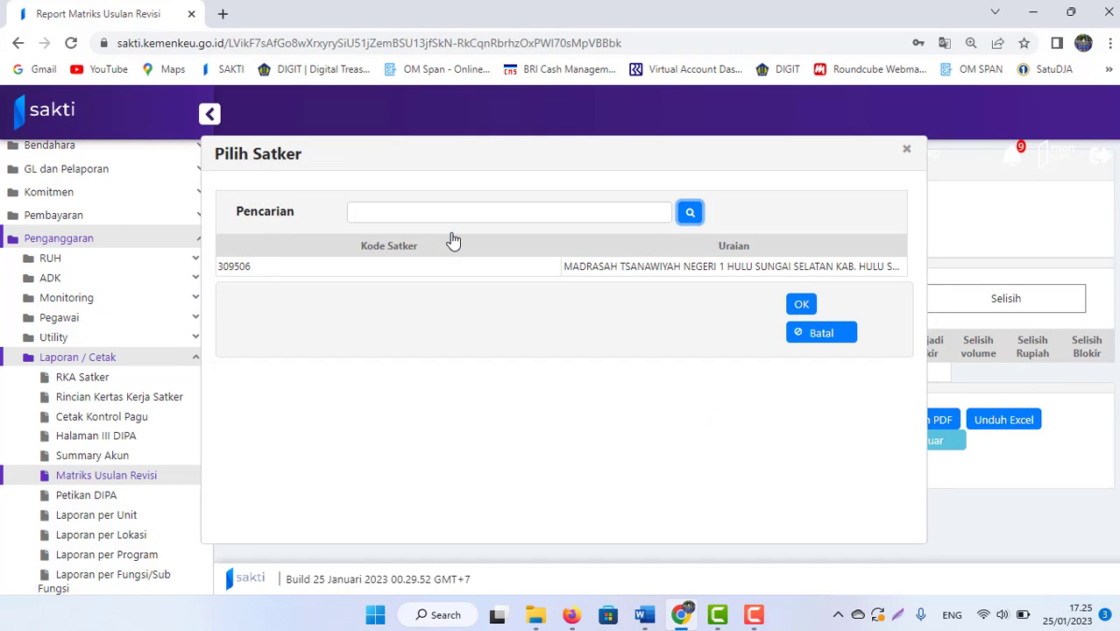
{"action": "double_click", "coordinate": [710, 271]}
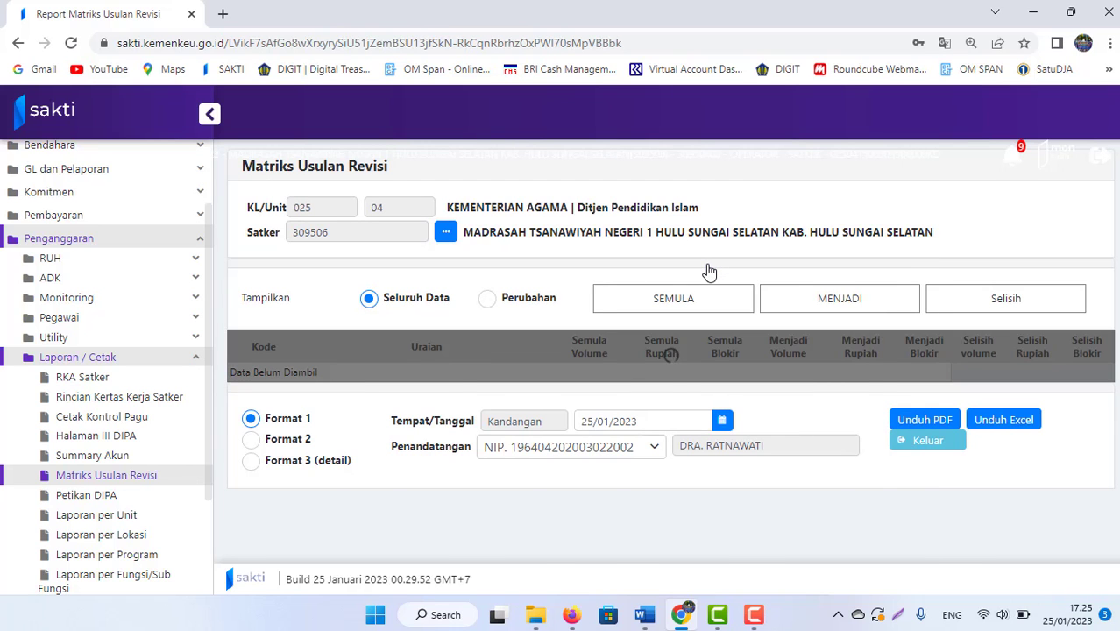
{"action": "scroll", "coordinate": [673, 341], "scroll_direction": "down", "scroll_amount": 1}
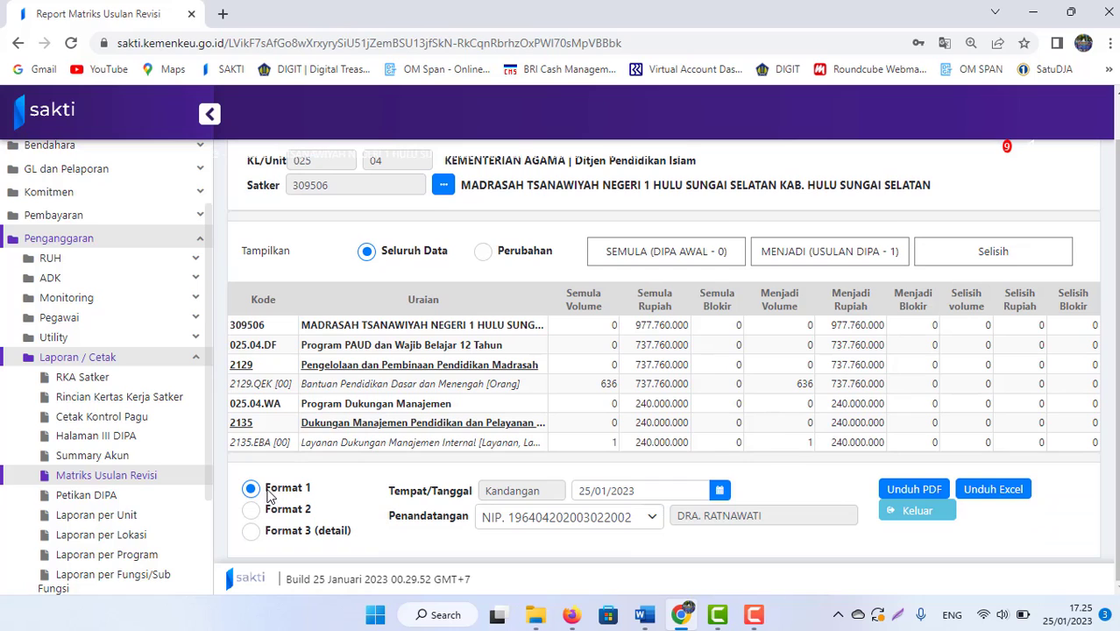
{"action": "left_click", "coordinate": [483, 253]}
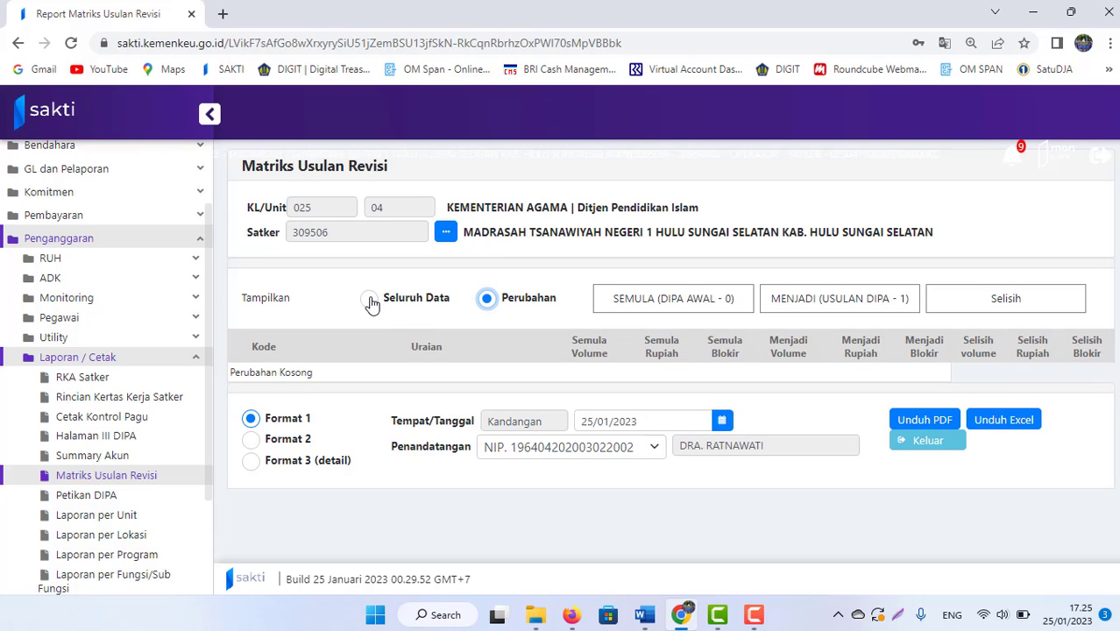
{"action": "left_click", "coordinate": [369, 300]}
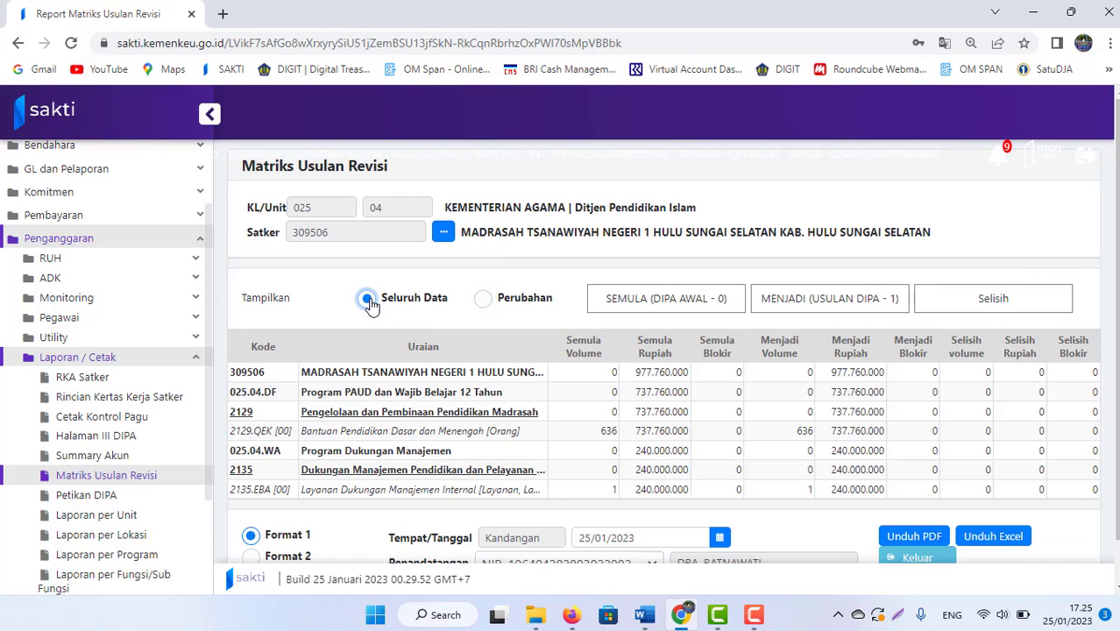
{"action": "left_click", "coordinate": [917, 537]}
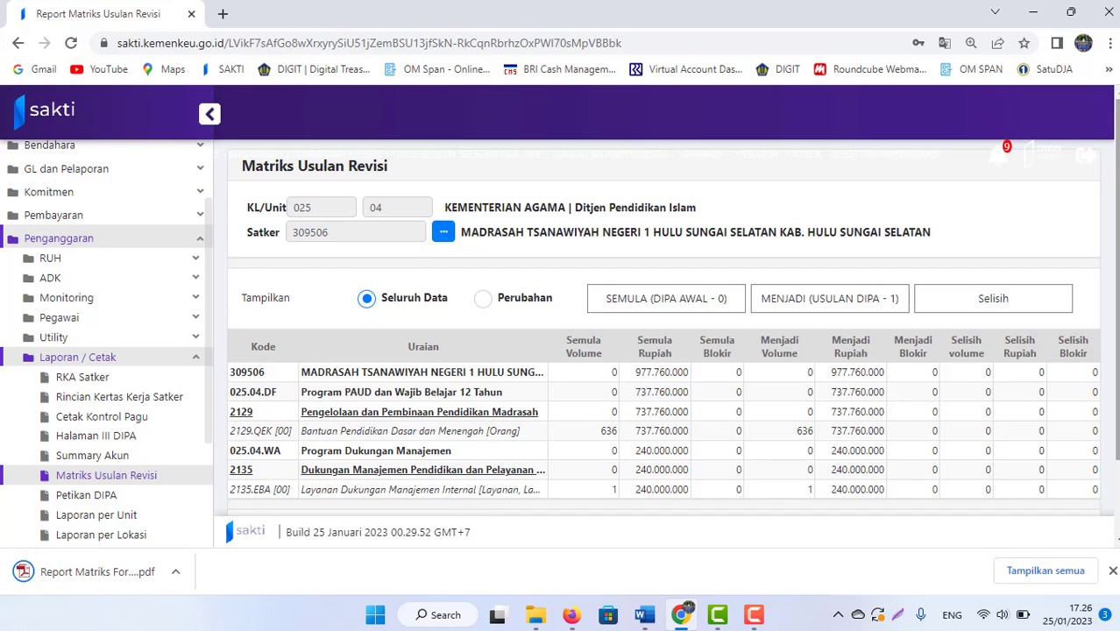
Step: Reveal Report Matriks Format 1.pdf in the Downloads folder and open it
{"action": "scroll", "coordinate": [659, 263], "scroll_direction": "down", "scroll_amount": 2}
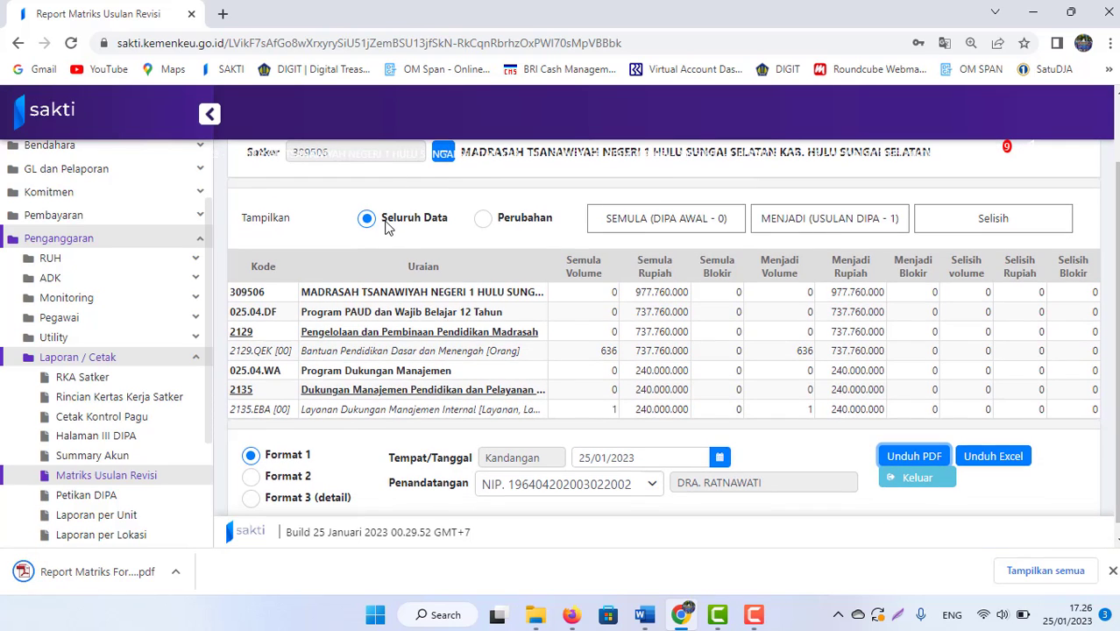
{"action": "left_click", "coordinate": [175, 571]}
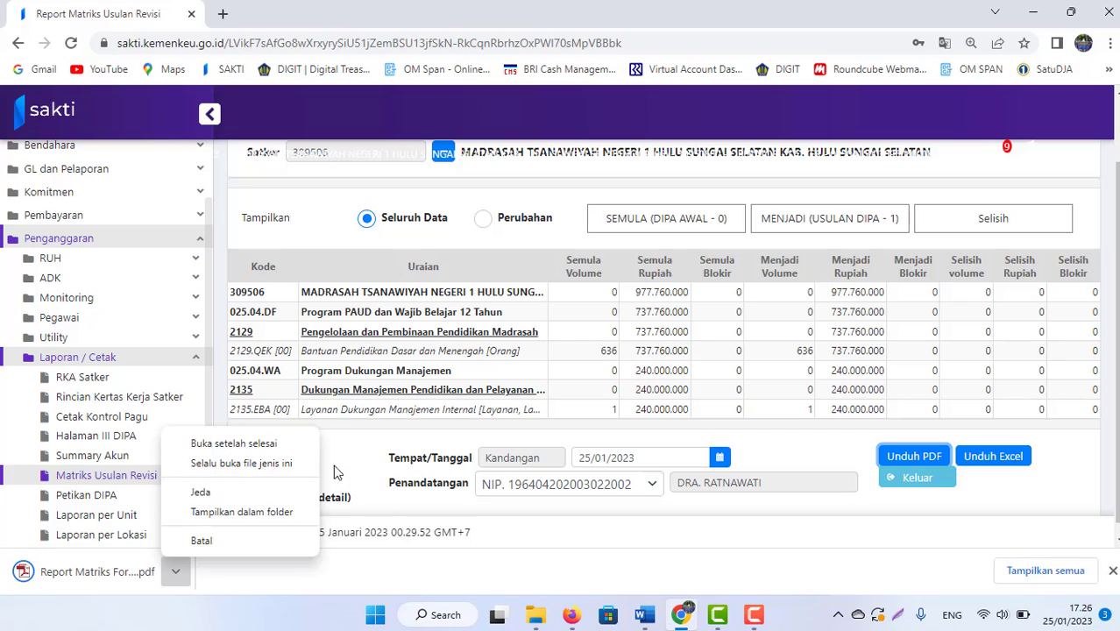
{"action": "left_click", "coordinate": [241, 513]}
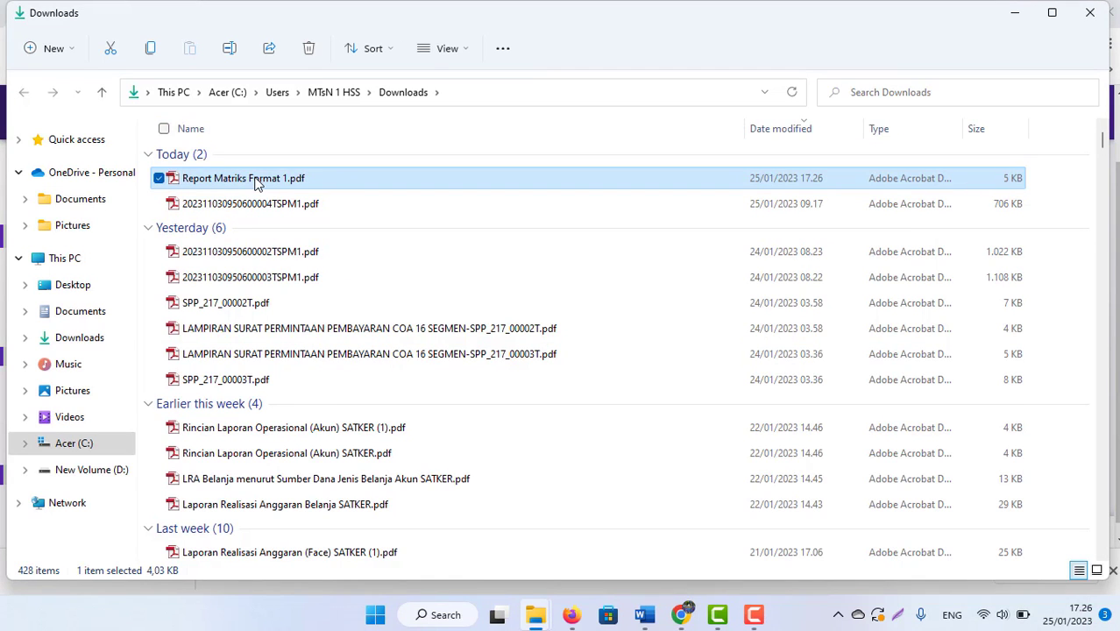
{"action": "double_click", "coordinate": [257, 179]}
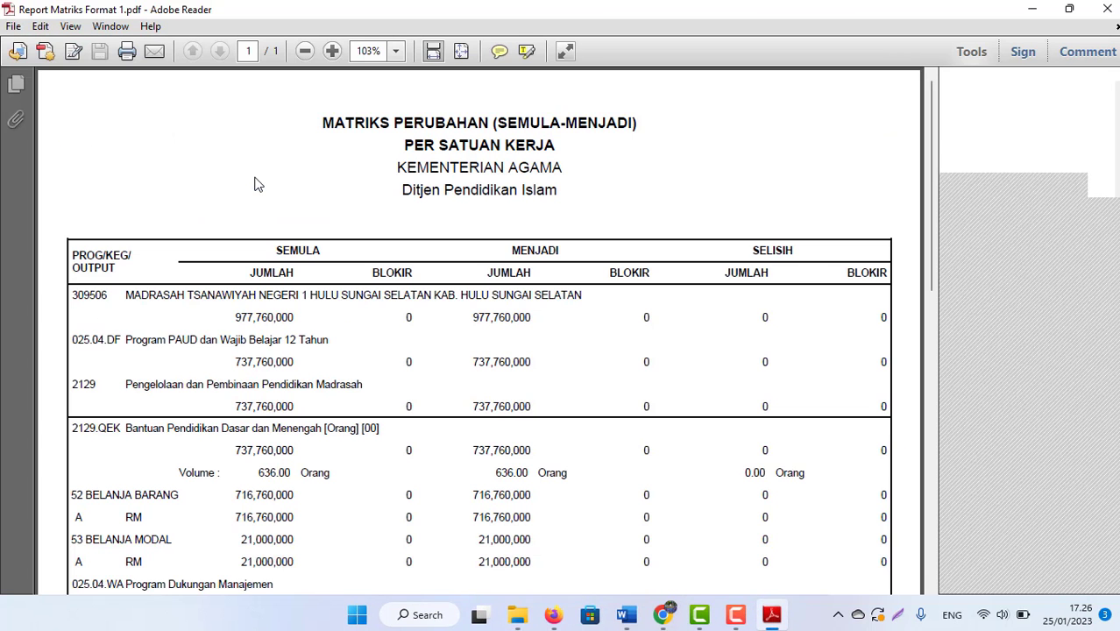
Step: Compare the Digital Stamp Sebelum and Sesudah codes at the PDF's bottom, then close Reader and return to SAKTI
{"action": "scroll", "coordinate": [916, 270], "scroll_direction": "down", "scroll_amount": 4}
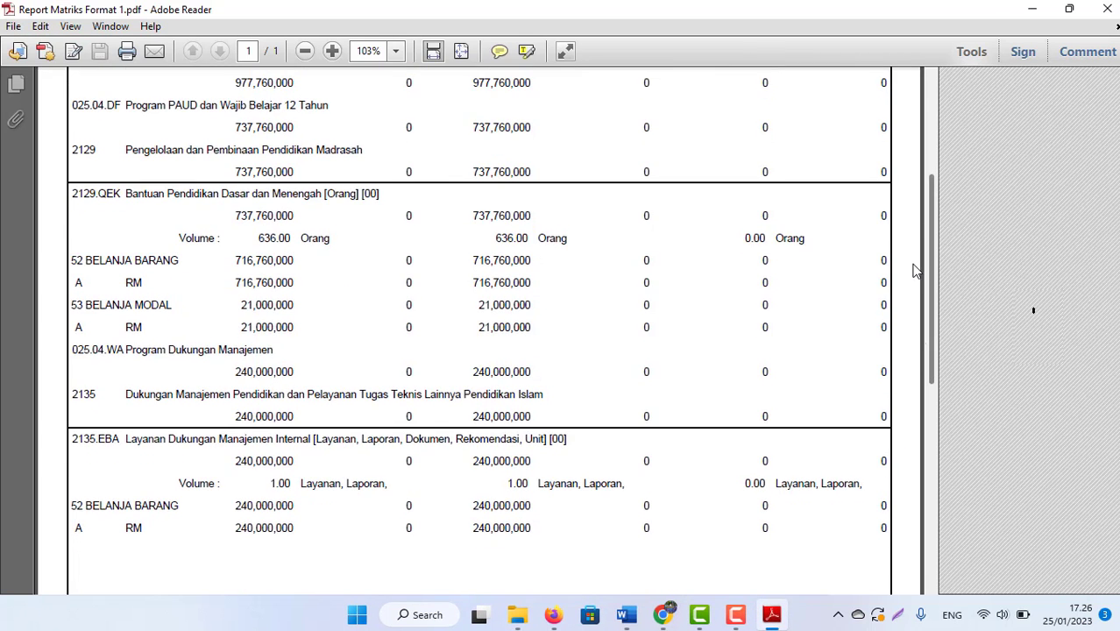
{"action": "scroll", "coordinate": [916, 270], "scroll_direction": "down", "scroll_amount": 10}
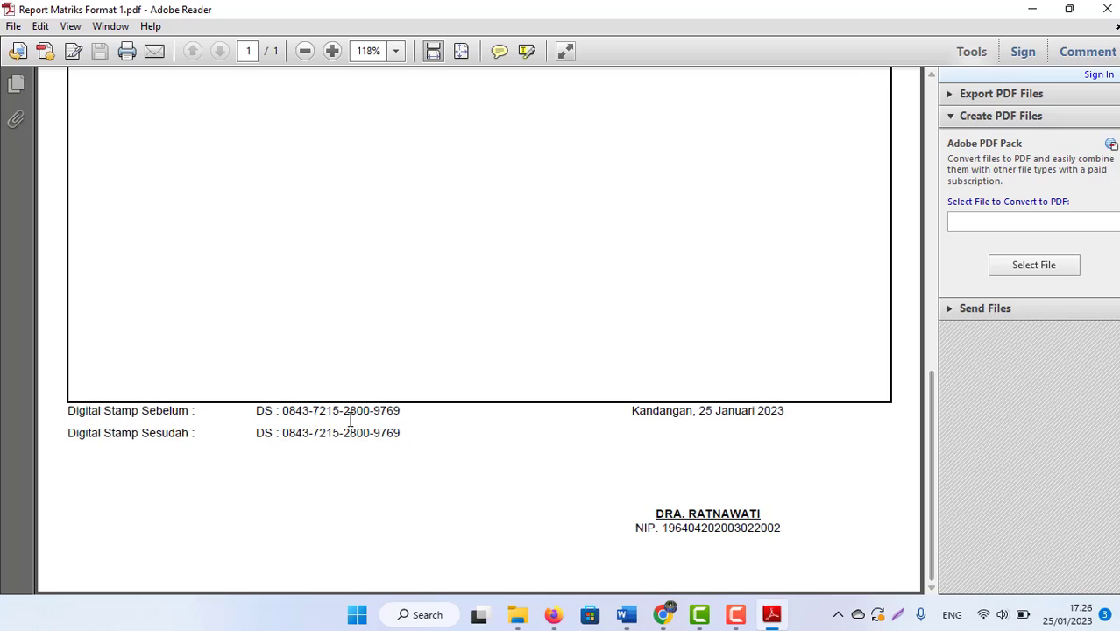
{"action": "left_click_drag", "start_coordinate": [256, 410], "coordinate": [405, 424]}
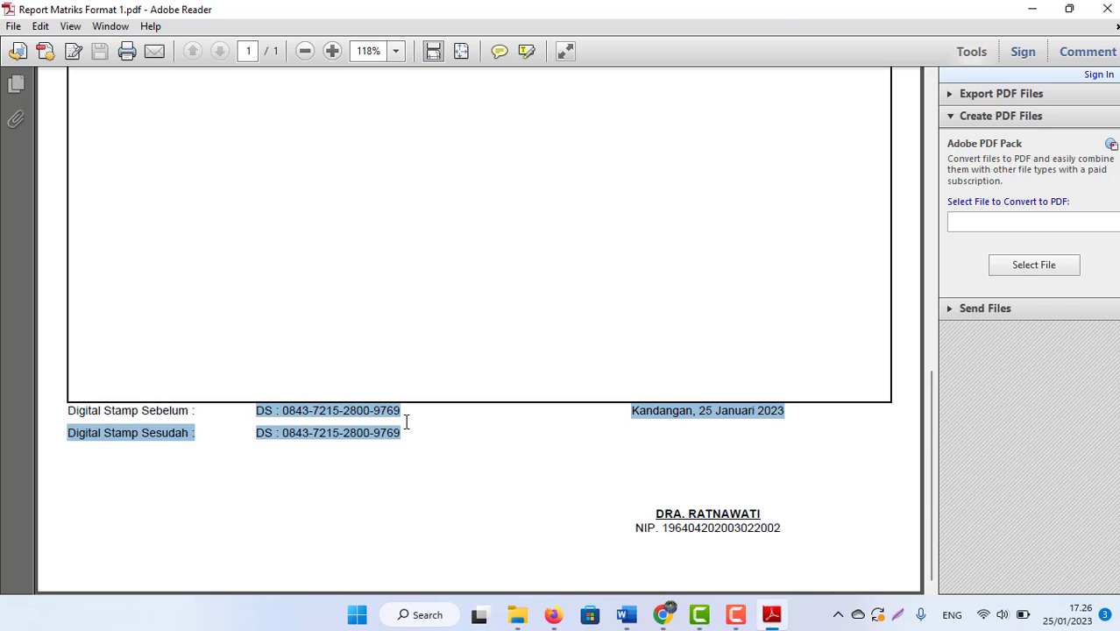
{"action": "left_click", "coordinate": [406, 423]}
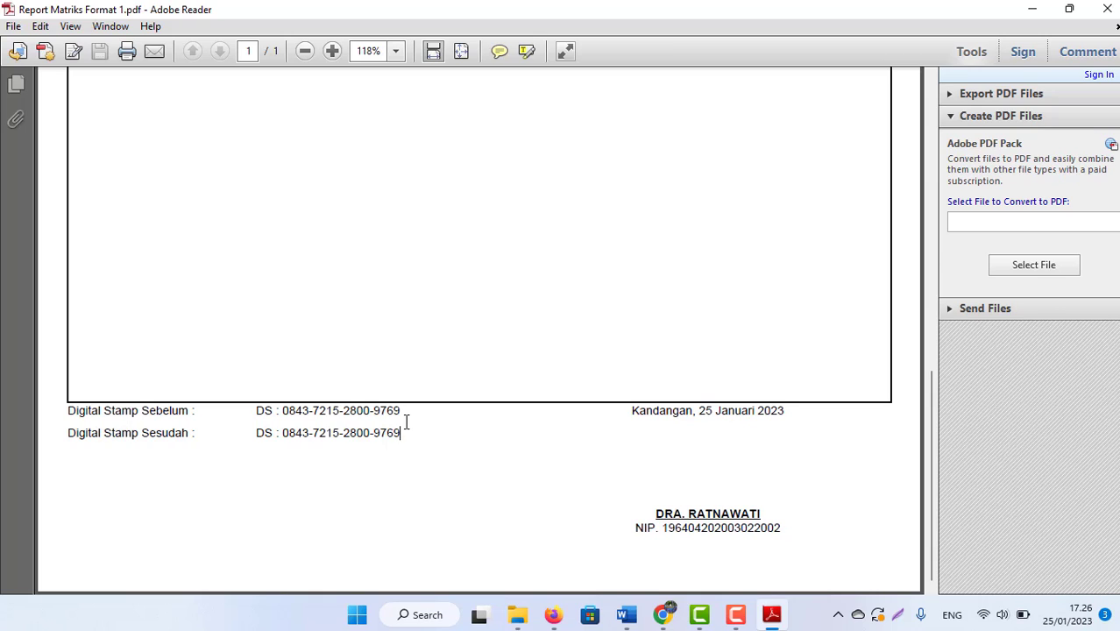
{"action": "left_click_drag", "start_coordinate": [406, 423], "coordinate": [251, 407]}
{"action": "left_click", "coordinate": [314, 432]}
{"action": "left_click", "coordinate": [1107, 9]}
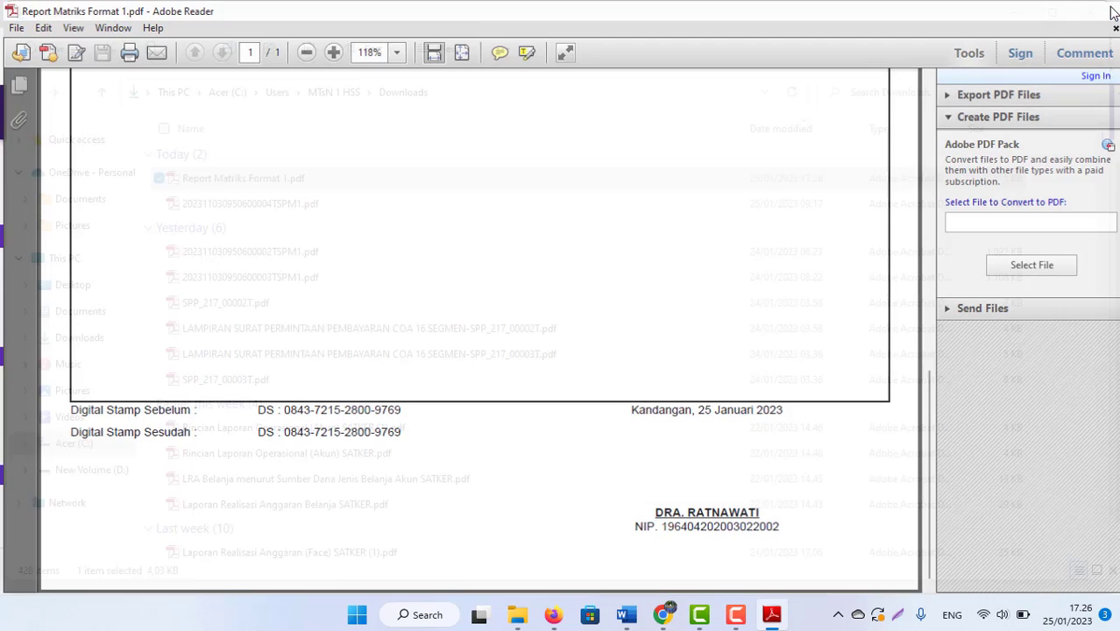
{"action": "left_click", "coordinate": [682, 616]}
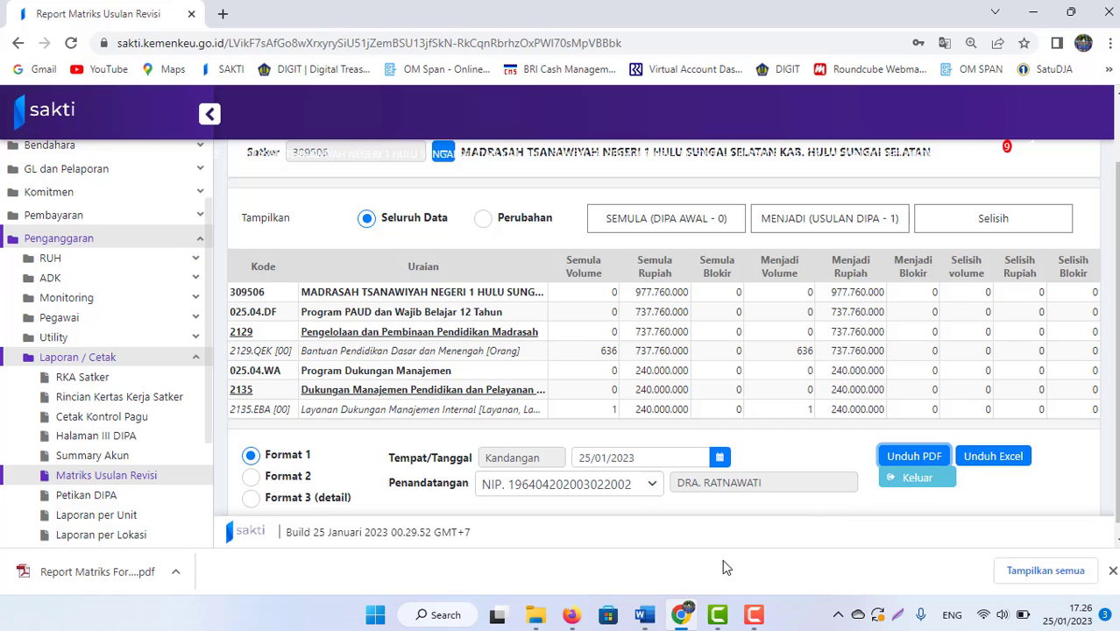
Step: Insert a 'Login APR' line after item 7 in the Word revision guide, then move through the approval lines below
{"action": "mouse_move", "coordinate": [644, 616]}
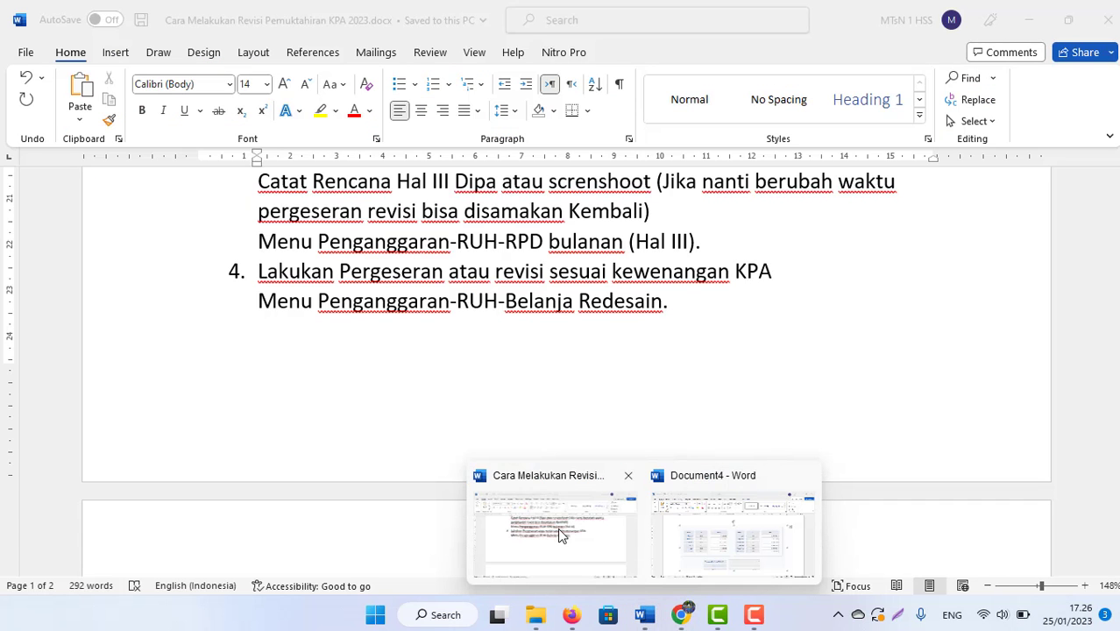
{"action": "left_click", "coordinate": [557, 528]}
{"action": "scroll", "coordinate": [505, 354], "scroll_direction": "down", "scroll_amount": 1}
{"action": "scroll", "coordinate": [504, 354], "scroll_direction": "down", "scroll_amount": 4}
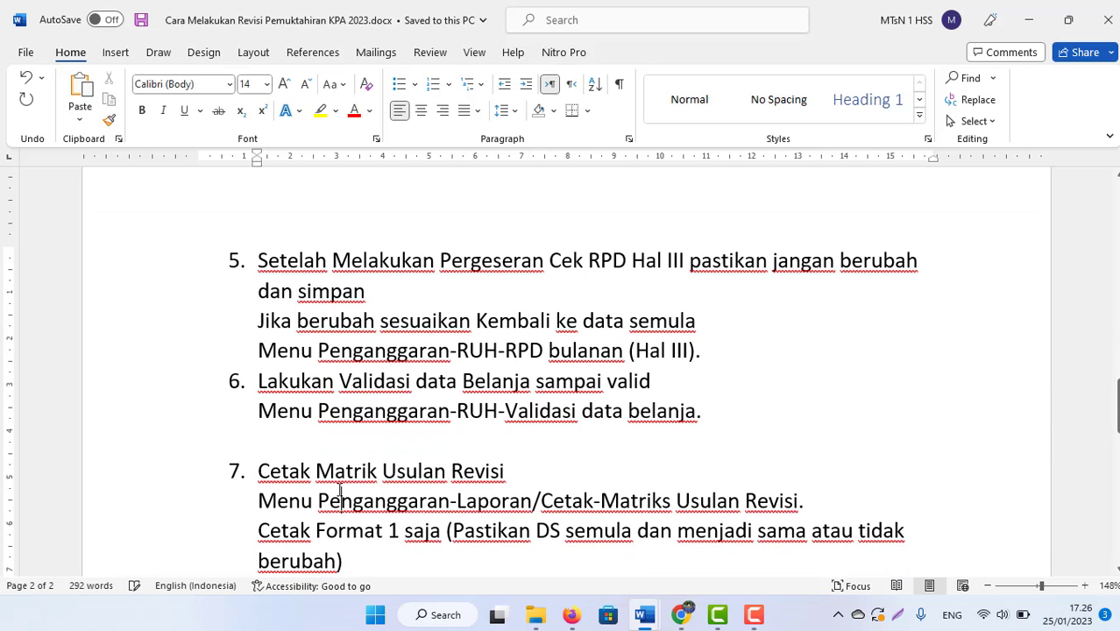
{"action": "left_click", "coordinate": [341, 559]}
{"action": "key", "text": "Return"}
{"action": "key", "text": "Return"}
{"action": "type", "text": "Login APR"}
{"action": "scroll", "coordinate": [340, 489], "scroll_direction": "down", "scroll_amount": 2}
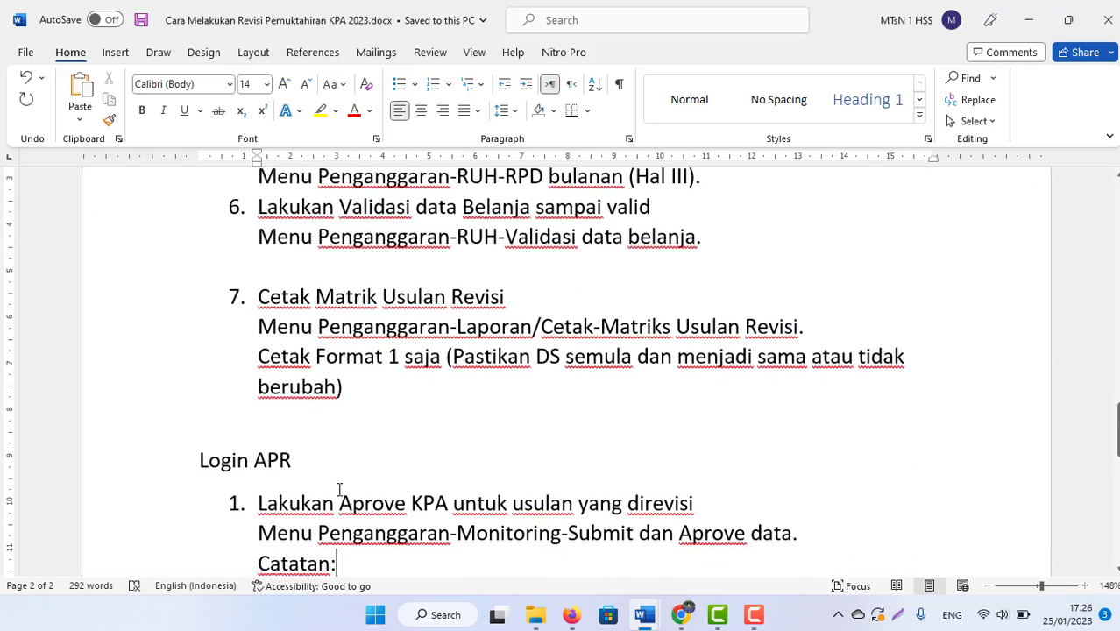
{"action": "left_click", "coordinate": [273, 412]}
{"action": "key", "text": "Down"}
{"action": "key", "text": "Down"}
{"action": "key", "text": "Down"}
{"action": "key", "text": "Down"}
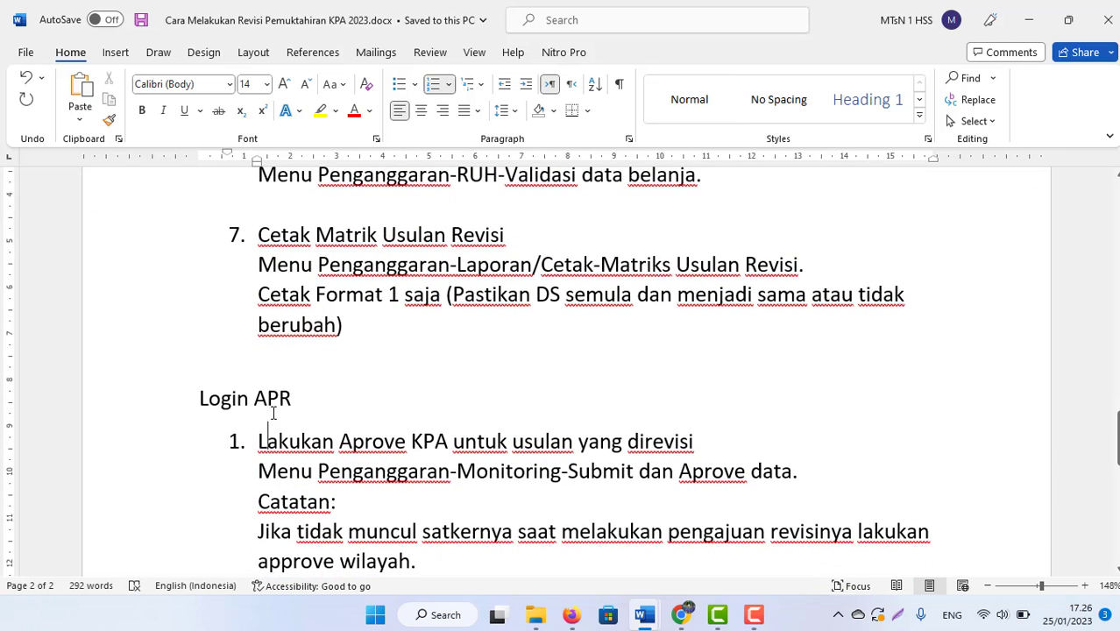
{"action": "key", "text": "Down"}
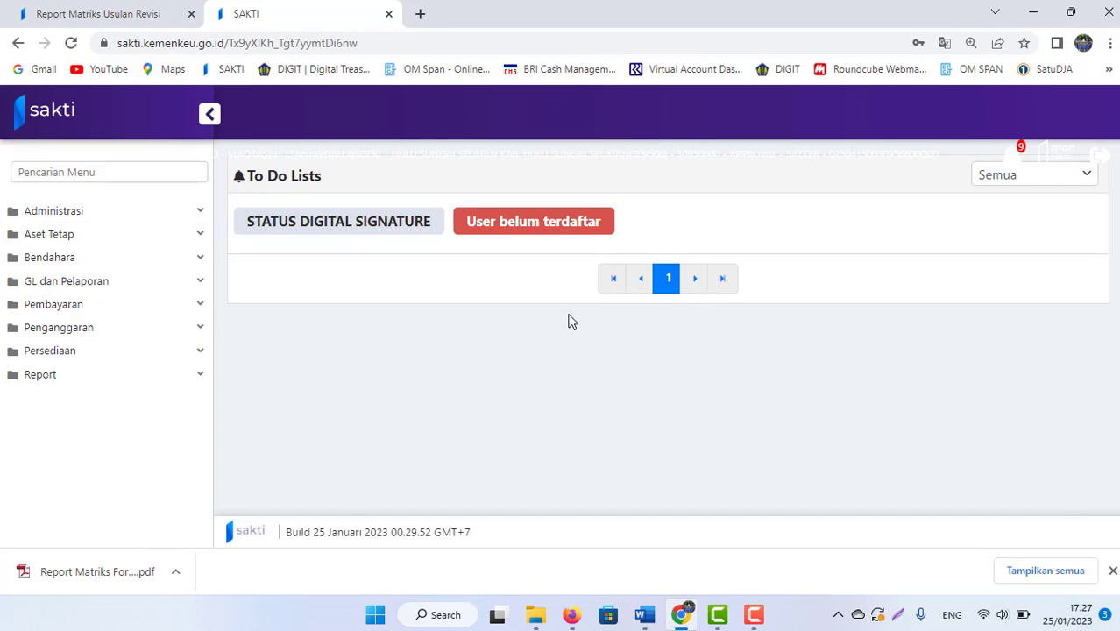
Step: Go to Penganggaran > Monitoring > Submit dan Approve Data
{"action": "left_click", "coordinate": [80, 328]}
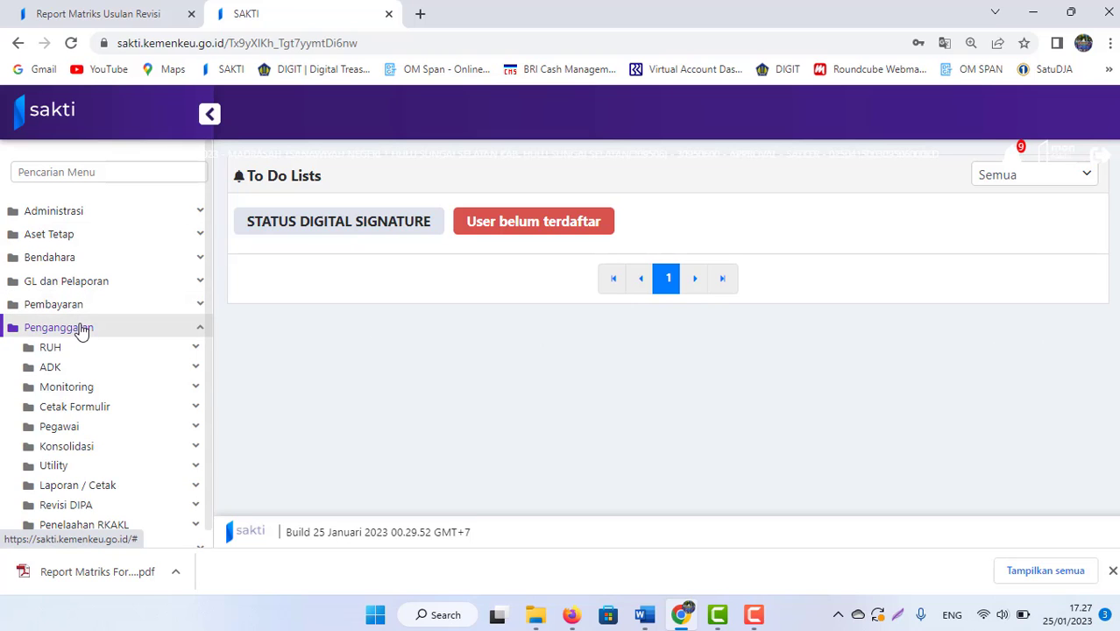
{"action": "left_click", "coordinate": [76, 388]}
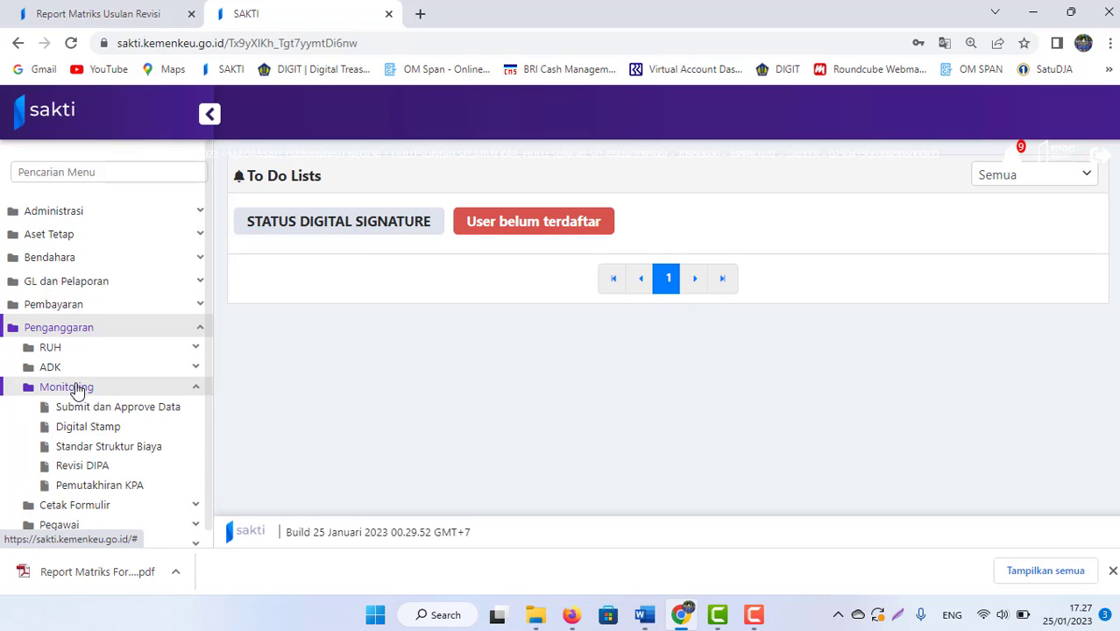
{"action": "left_click", "coordinate": [123, 413]}
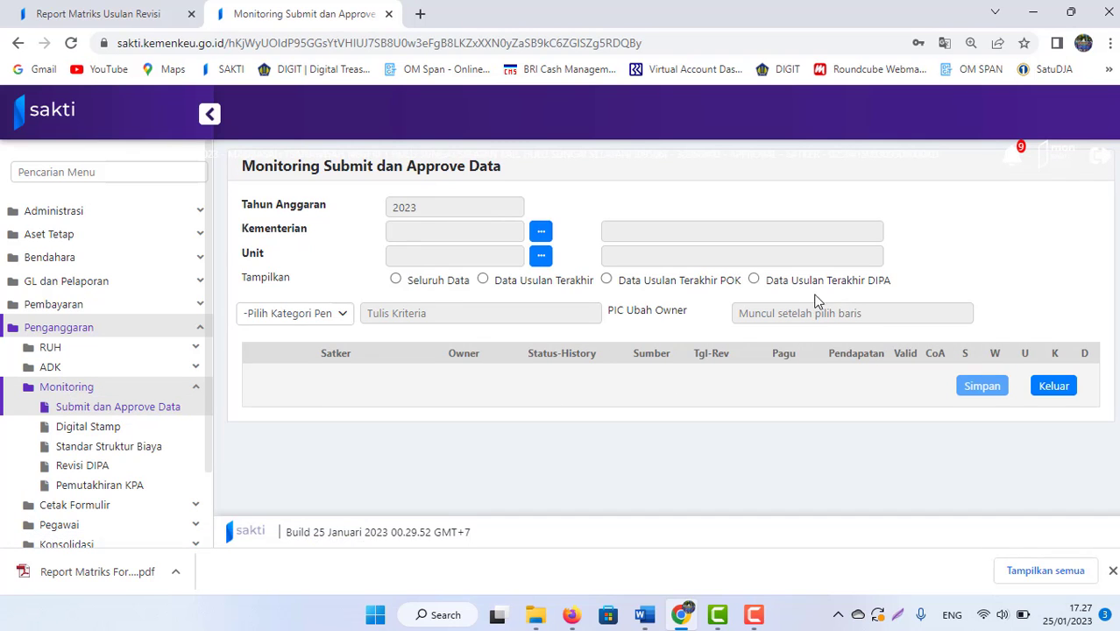
Step: Show Data Usulan Terakhir DIPA, tick S on the A01 row and confirm saving it
{"action": "left_click", "coordinate": [752, 281]}
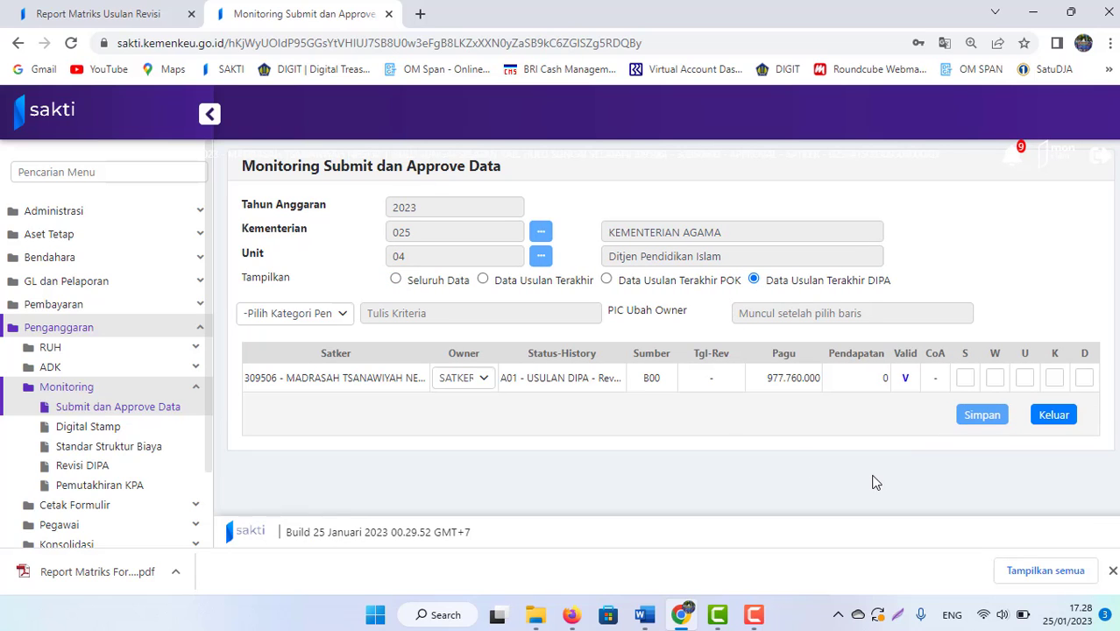
{"action": "left_click", "coordinate": [966, 382]}
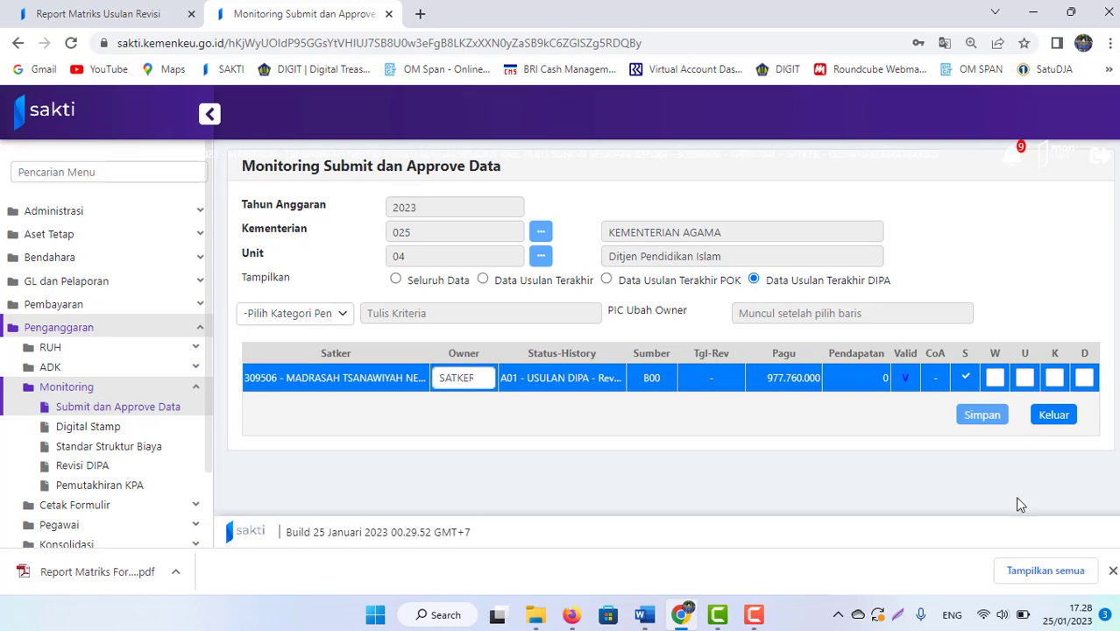
{"action": "left_click", "coordinate": [991, 417]}
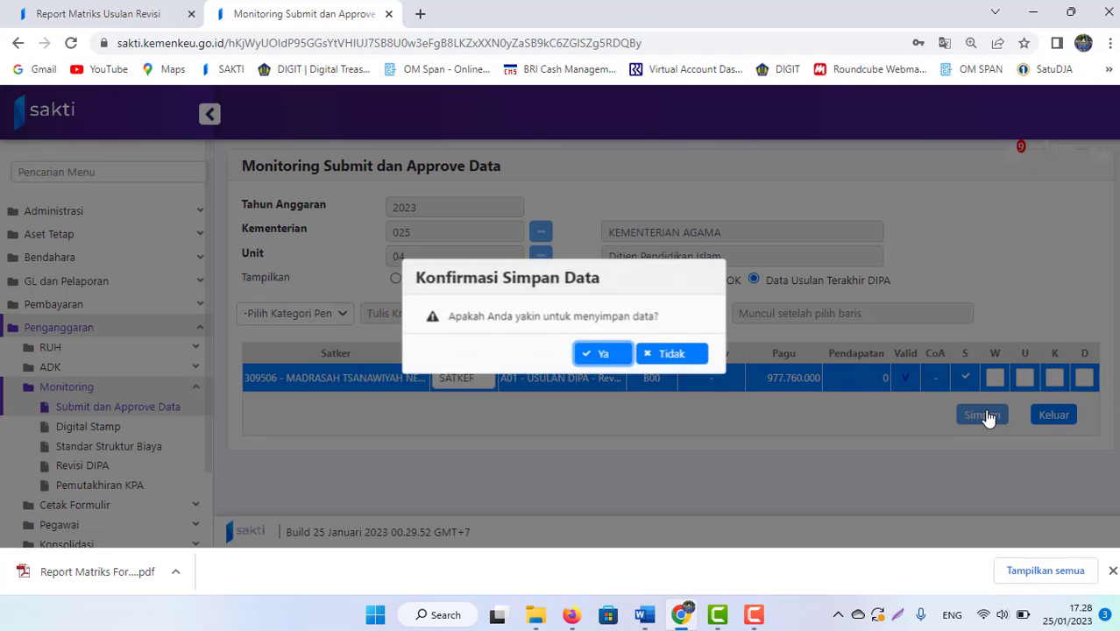
{"action": "left_click", "coordinate": [591, 358]}
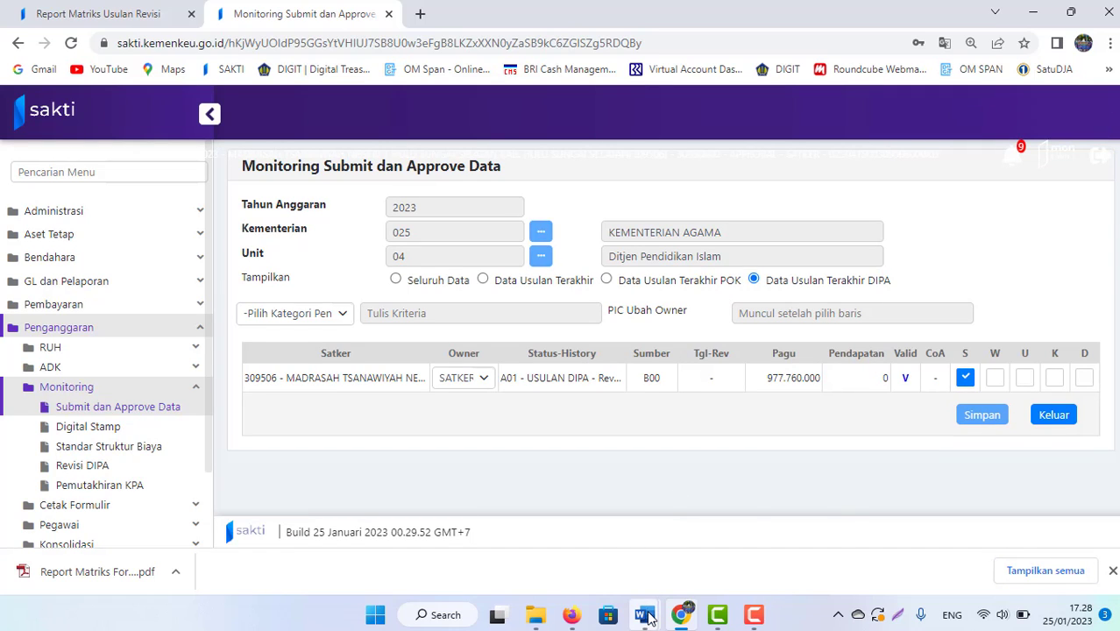
{"action": "mouse_move", "coordinate": [647, 617]}
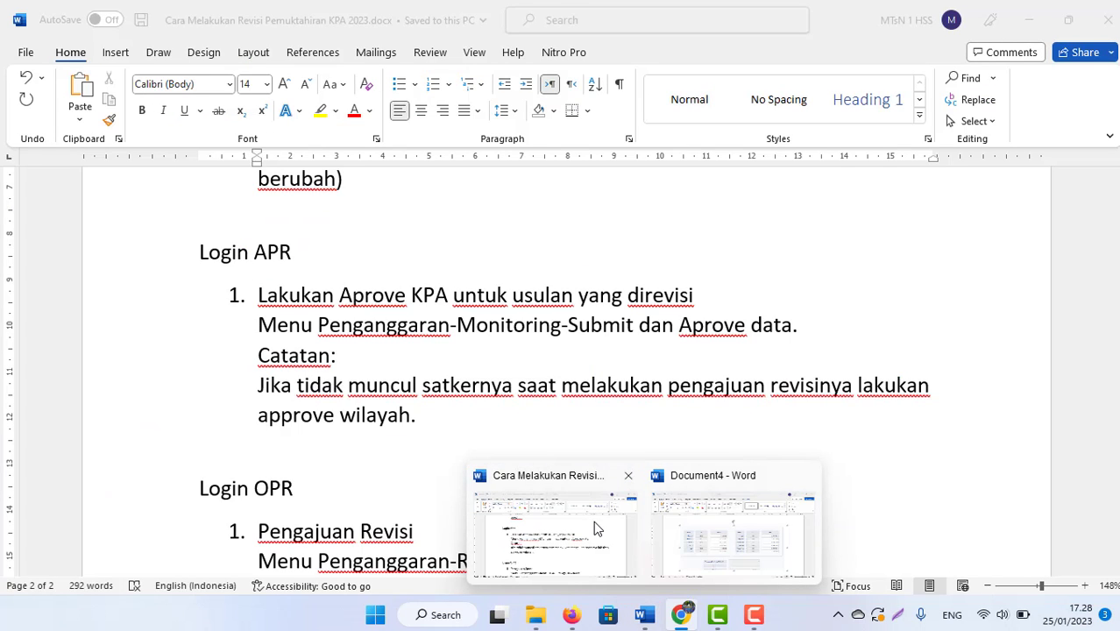
{"action": "left_click", "coordinate": [593, 520]}
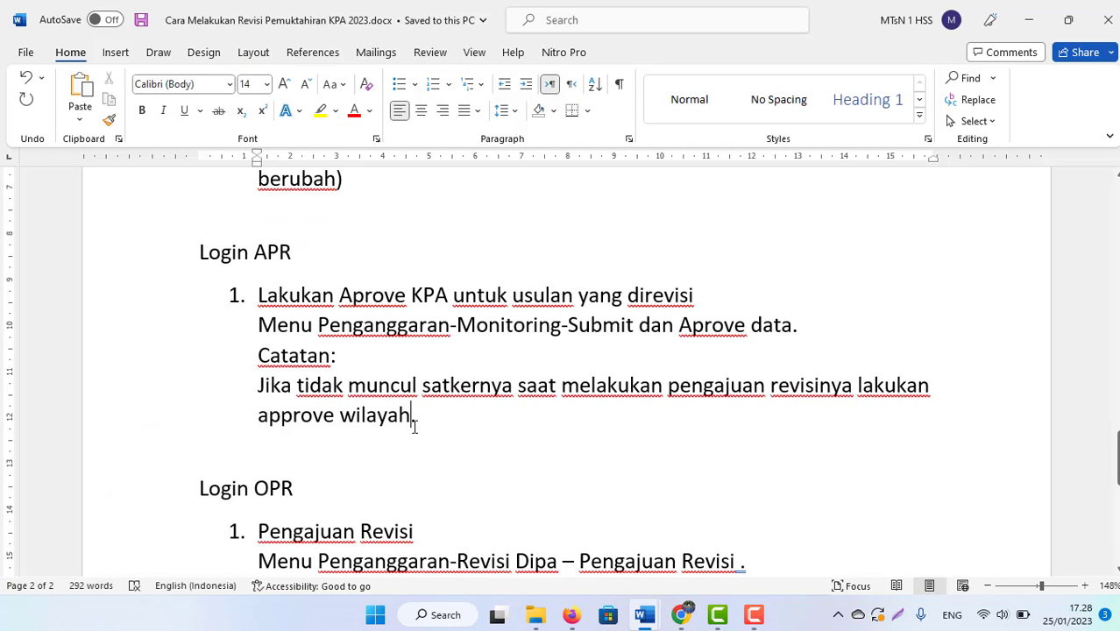
{"action": "key", "text": "Down"}
{"action": "key", "text": "Down"}
{"action": "key", "text": "Down"}
{"action": "key", "text": "Down"}
{"action": "key", "text": "Down"}
{"action": "key", "text": "Down"}
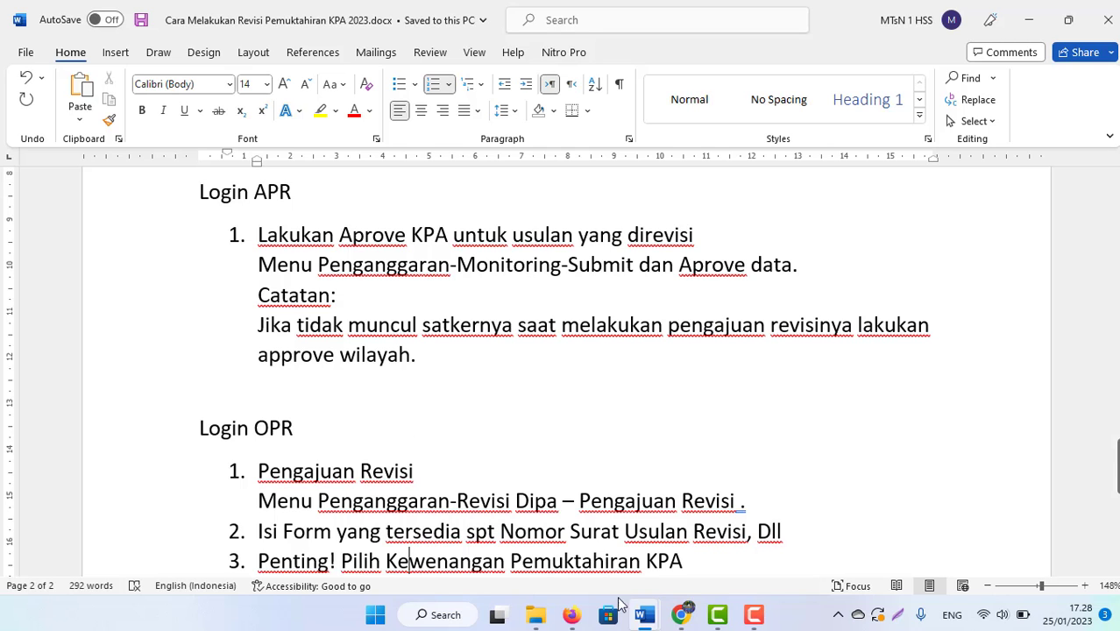
{"action": "left_click", "coordinate": [680, 615]}
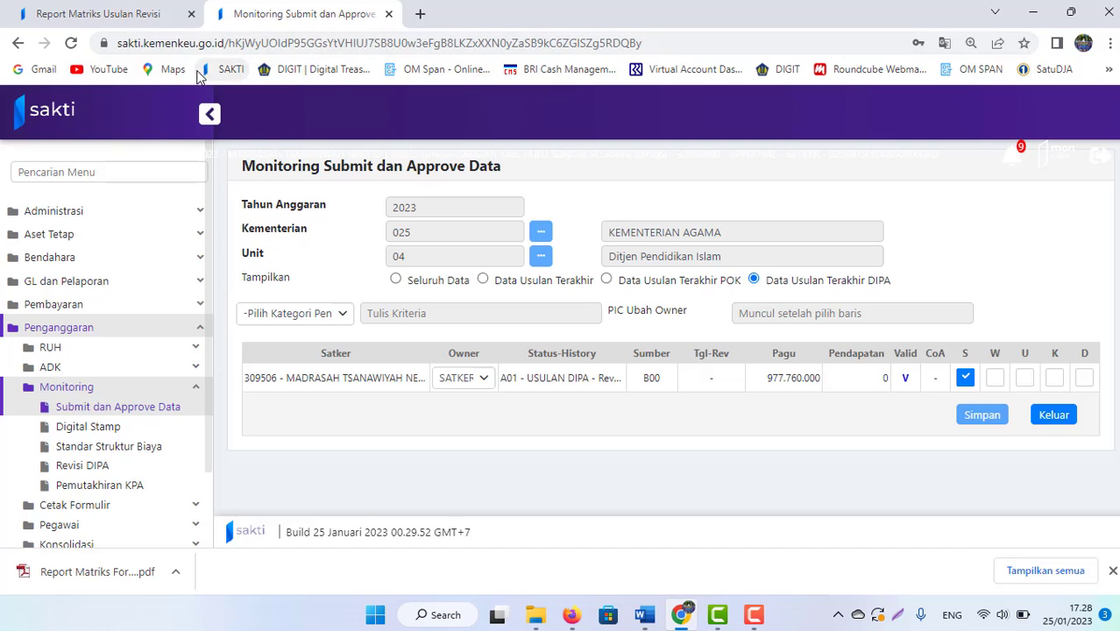
Step: Collapse Laporan / Cetak and open Revisi DIPA > Pengajuan Revisi from the sidebar
{"action": "left_click", "coordinate": [100, 18]}
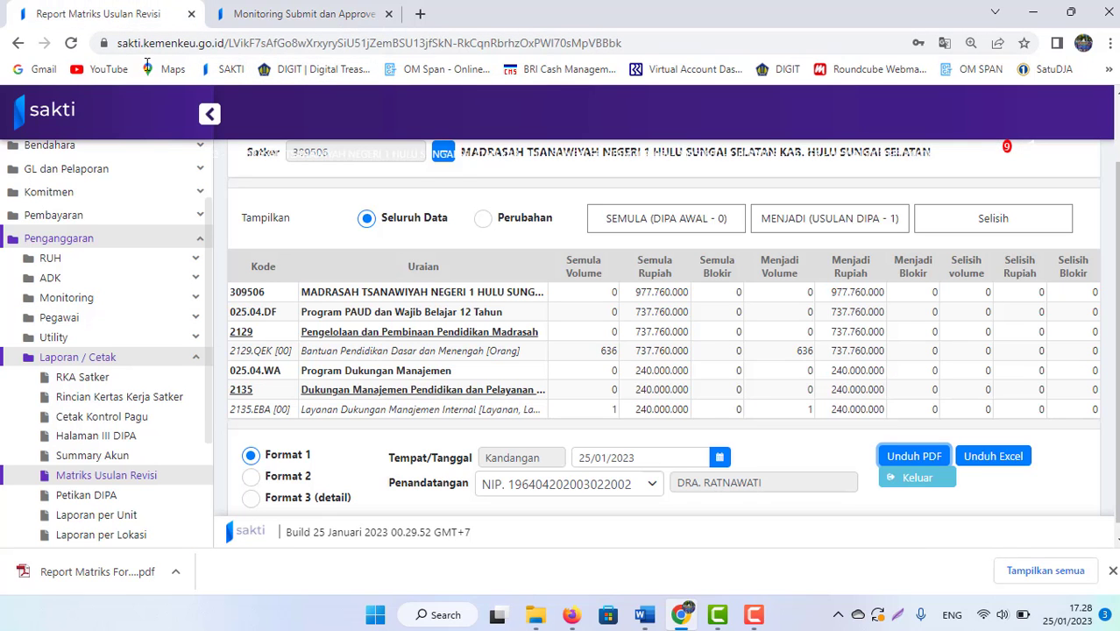
{"action": "scroll", "coordinate": [651, 228], "scroll_direction": "down", "scroll_amount": 1}
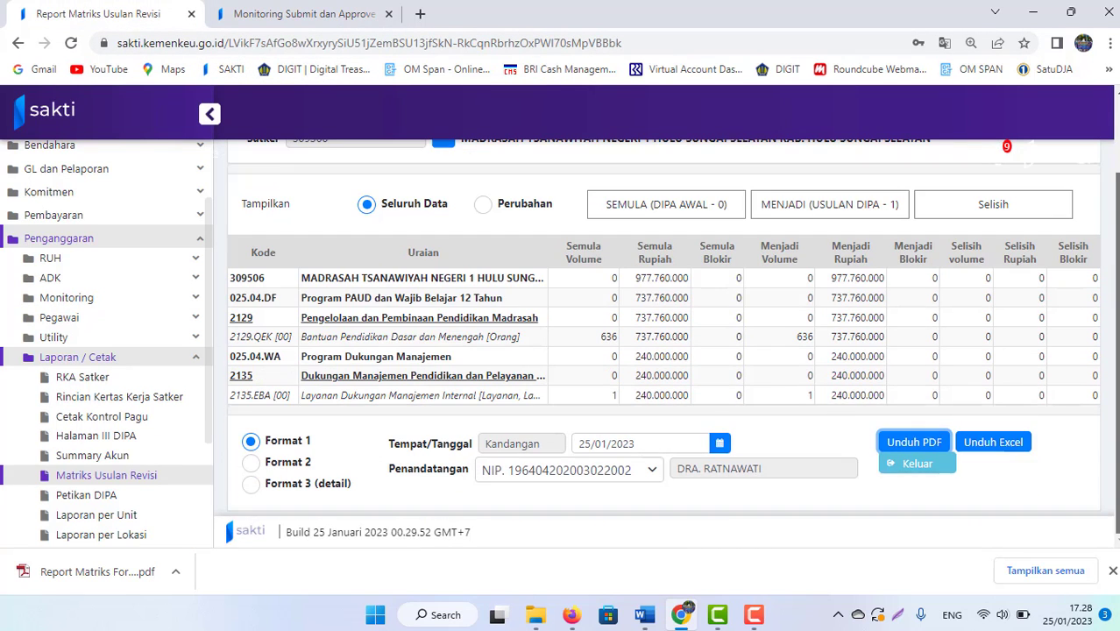
{"action": "left_click", "coordinate": [195, 357]}
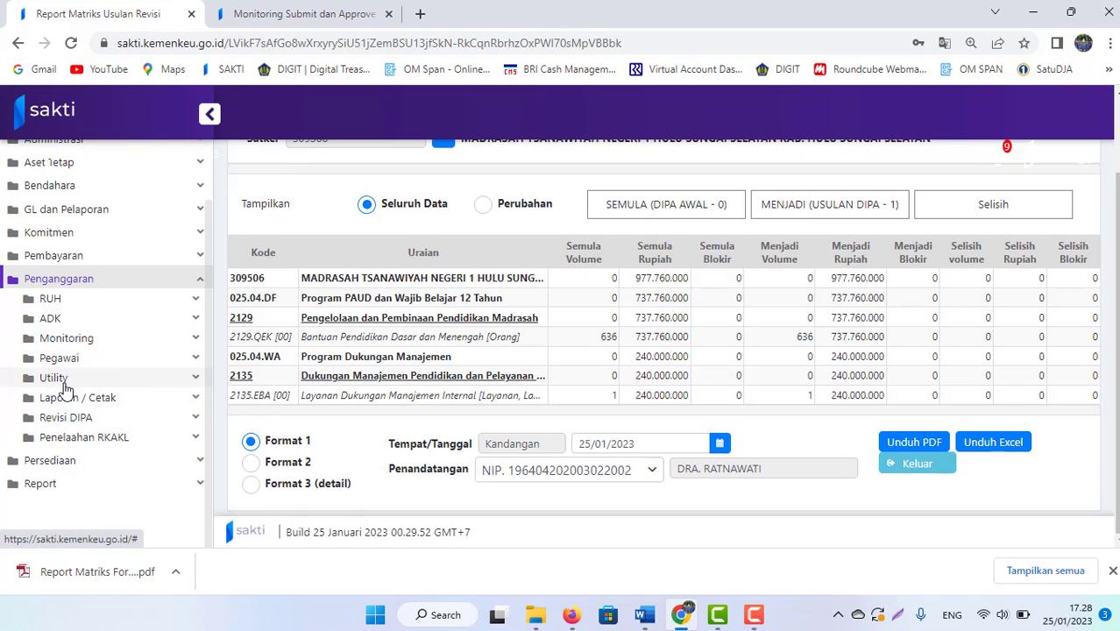
{"action": "left_click", "coordinate": [66, 419]}
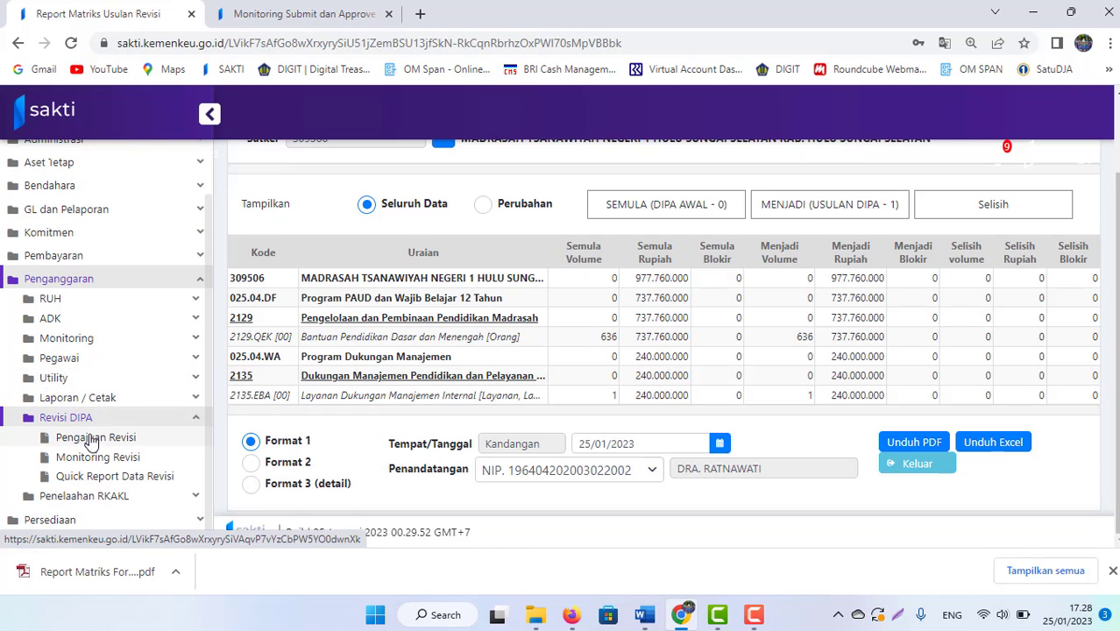
{"action": "left_click", "coordinate": [91, 439]}
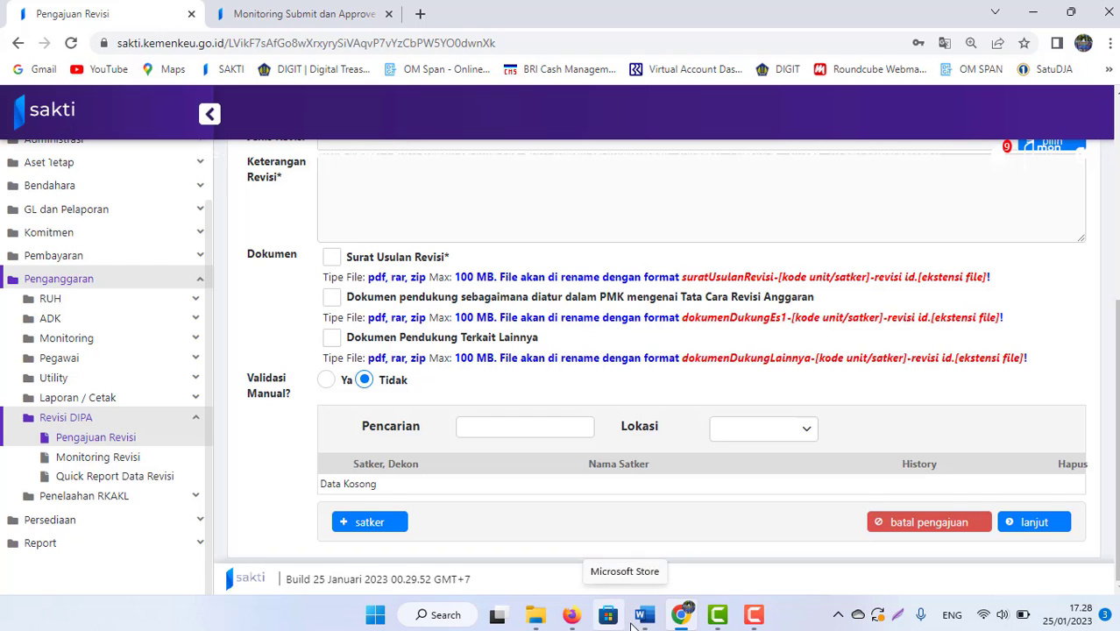
{"action": "mouse_move", "coordinate": [645, 615]}
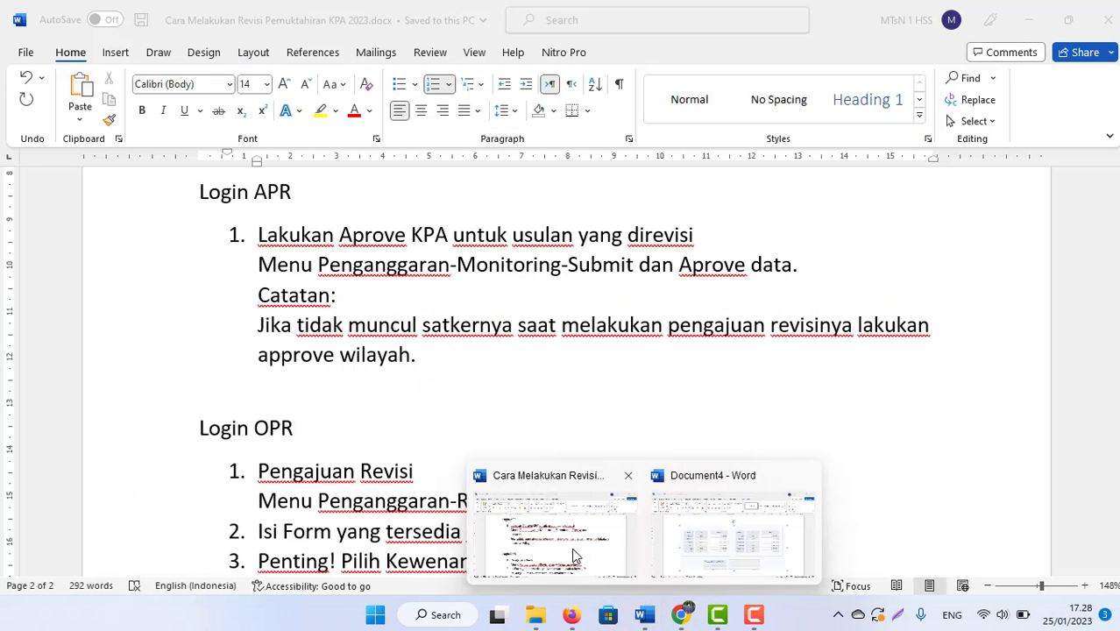
{"action": "left_click", "coordinate": [552, 530]}
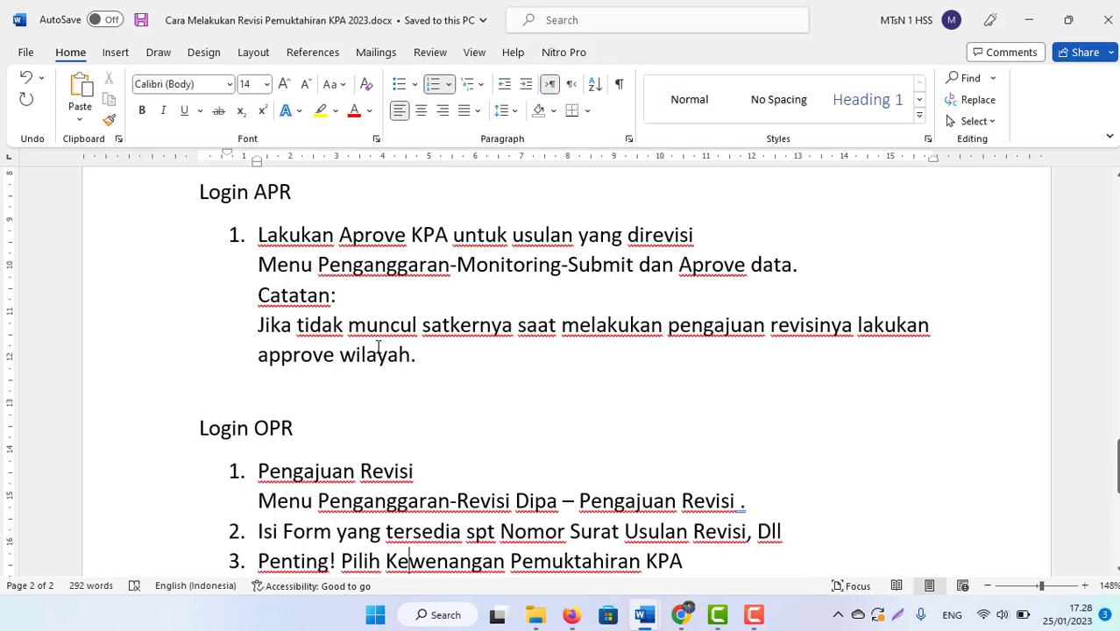
{"action": "mouse_move", "coordinate": [678, 613]}
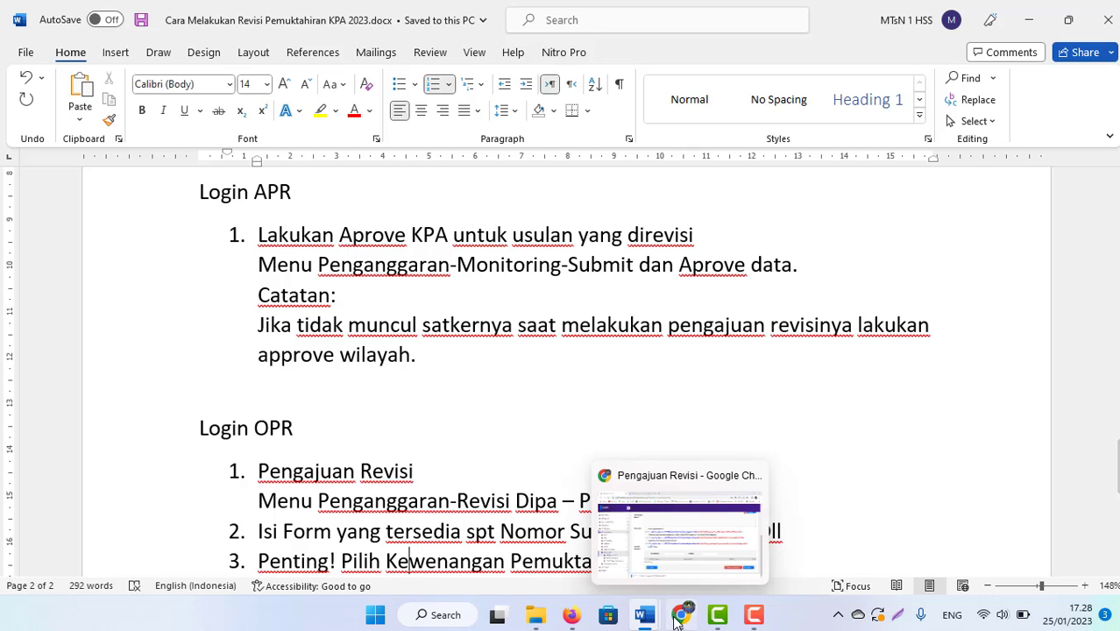
{"action": "left_click", "coordinate": [648, 539]}
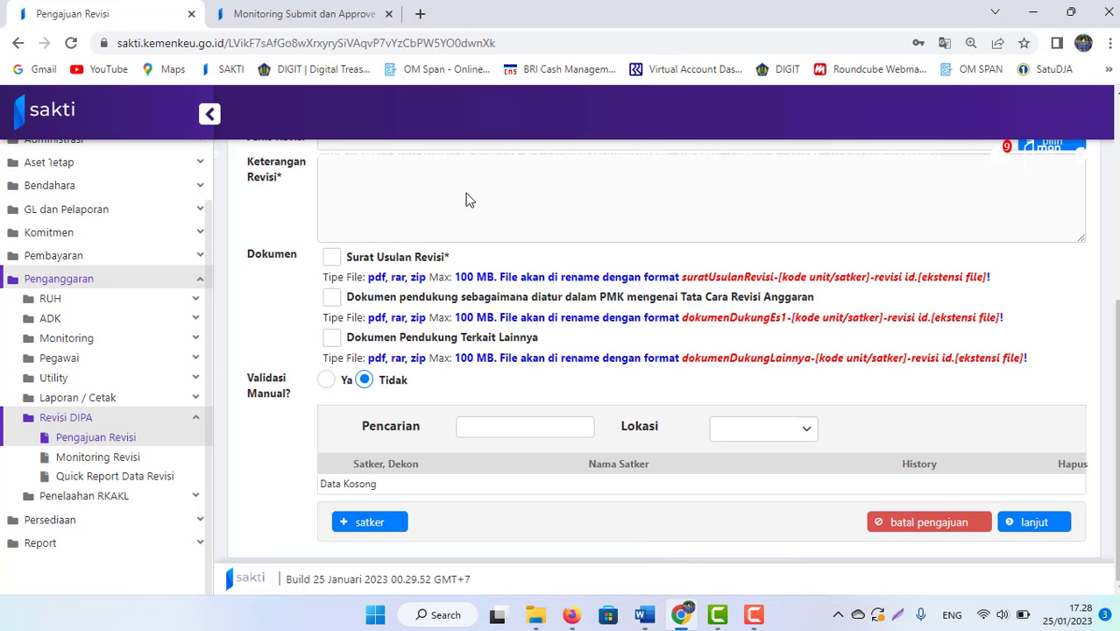
Step: Choose Pemutakhiran KPA under Kewenangan on the Pengajuan Revisi form, then return to the Monitoring page
{"action": "left_click", "coordinate": [281, 25]}
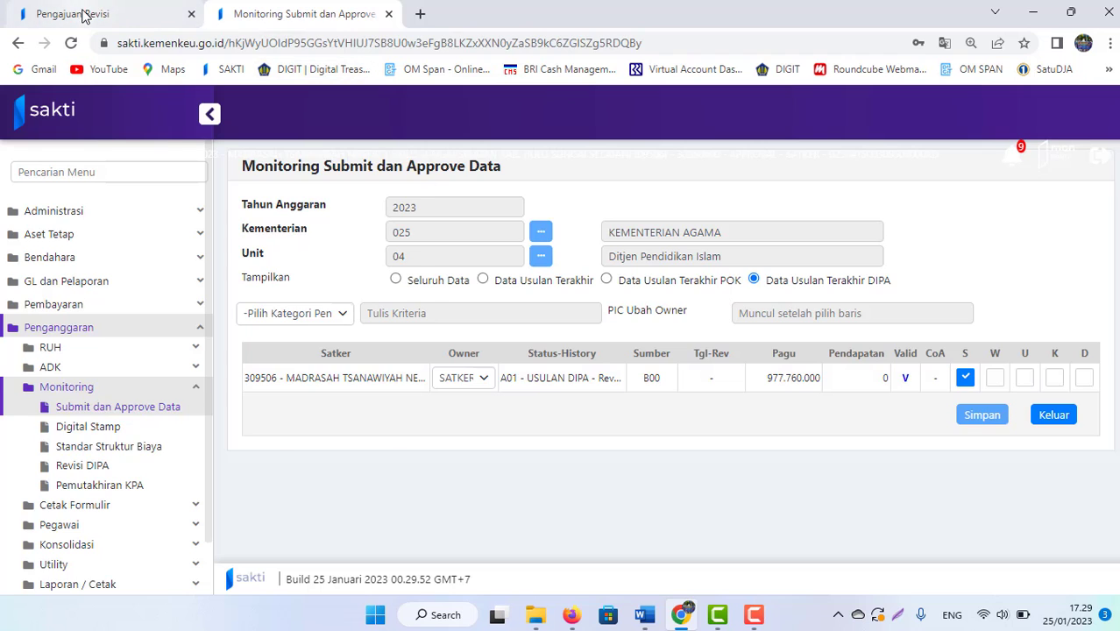
{"action": "left_click", "coordinate": [83, 17]}
{"action": "scroll", "coordinate": [666, 350], "scroll_direction": "up", "scroll_amount": 4}
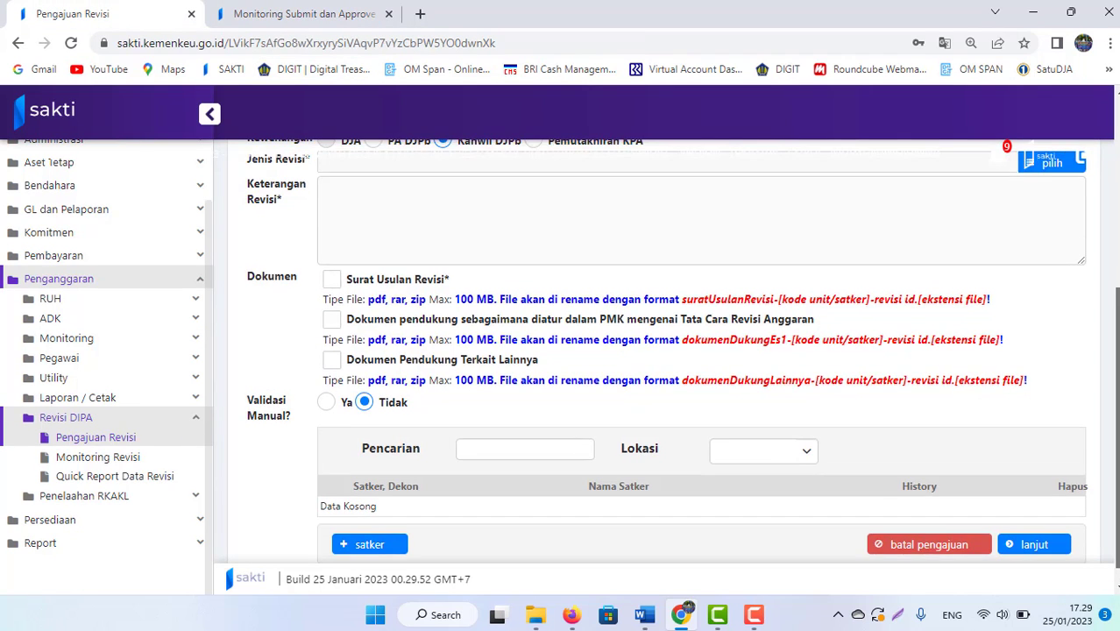
{"action": "scroll", "coordinate": [666, 350], "scroll_direction": "down", "scroll_amount": 2}
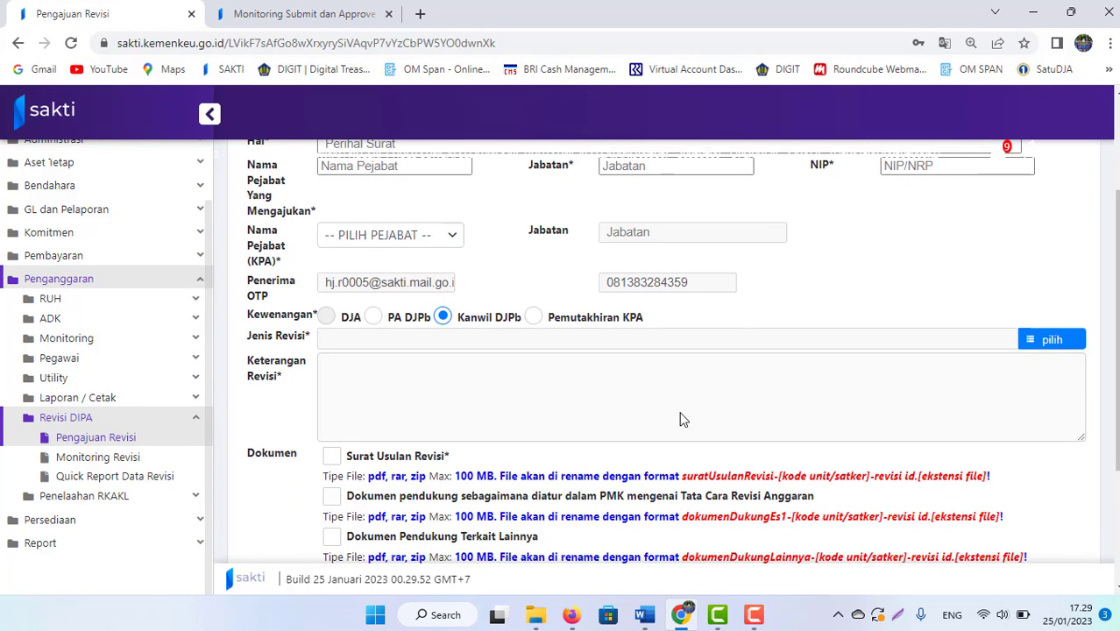
{"action": "left_click", "coordinate": [533, 325]}
{"action": "scroll", "coordinate": [1106, 521], "scroll_direction": "down", "scroll_amount": 1}
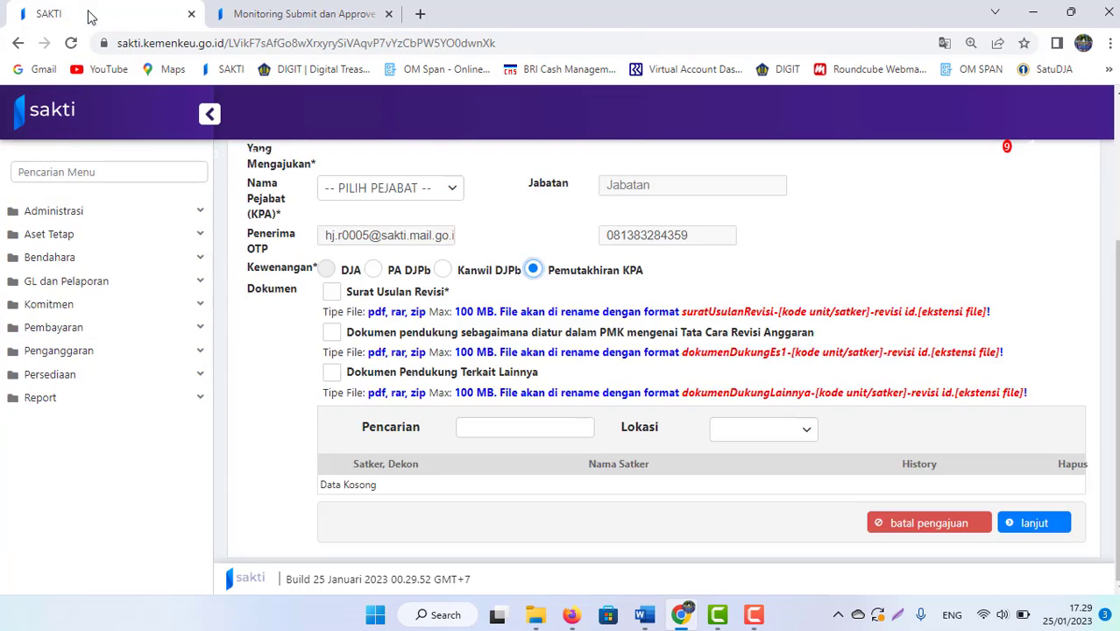
{"action": "left_click", "coordinate": [296, 12]}
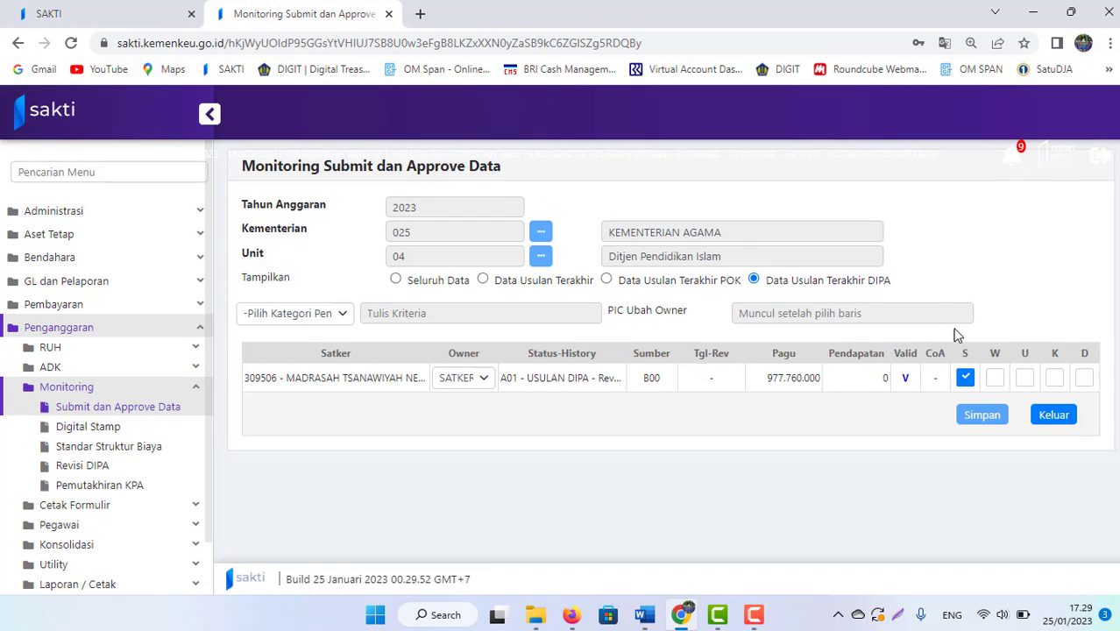
Step: Set the 309506 row's Owner to KANWILKL, select the row and save it
{"action": "left_click", "coordinate": [487, 378]}
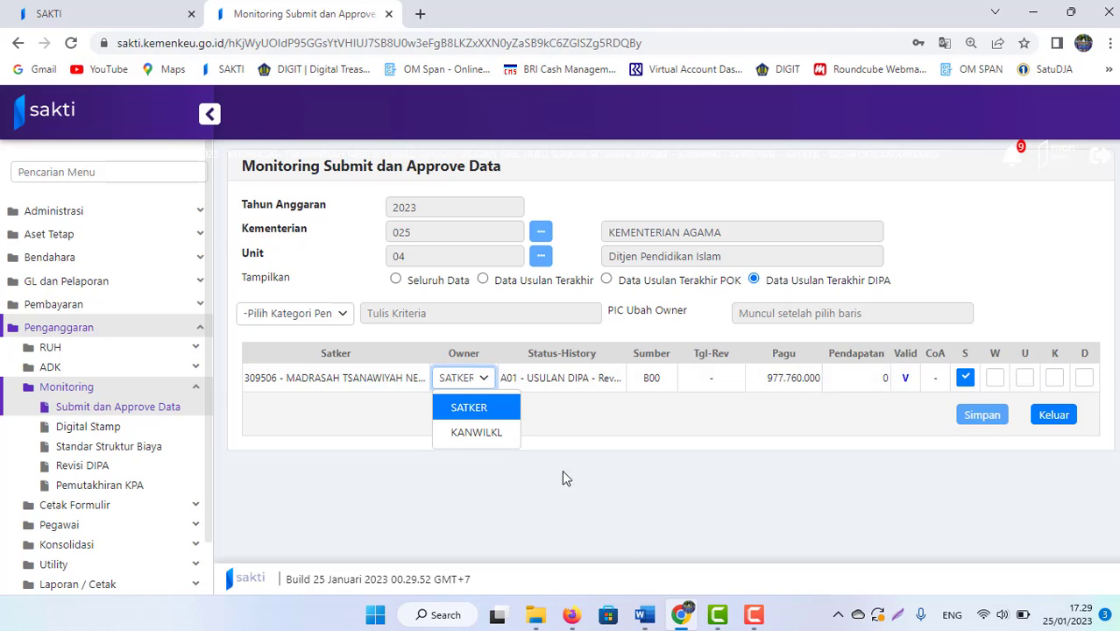
{"action": "left_click", "coordinate": [476, 434]}
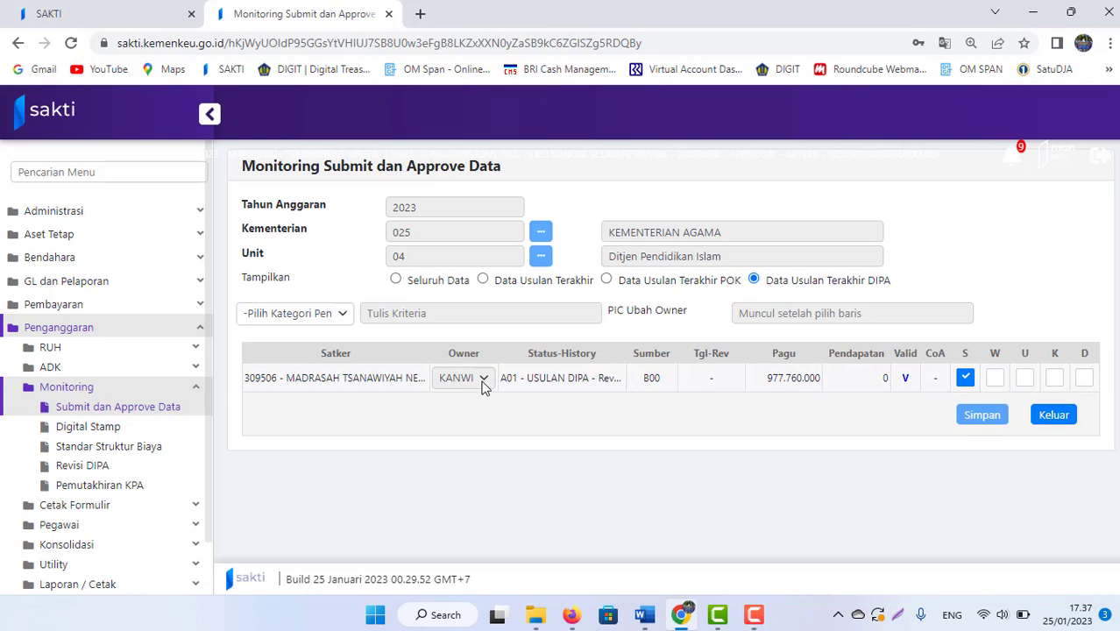
{"action": "left_click", "coordinate": [994, 382]}
{"action": "left_click", "coordinate": [983, 415]}
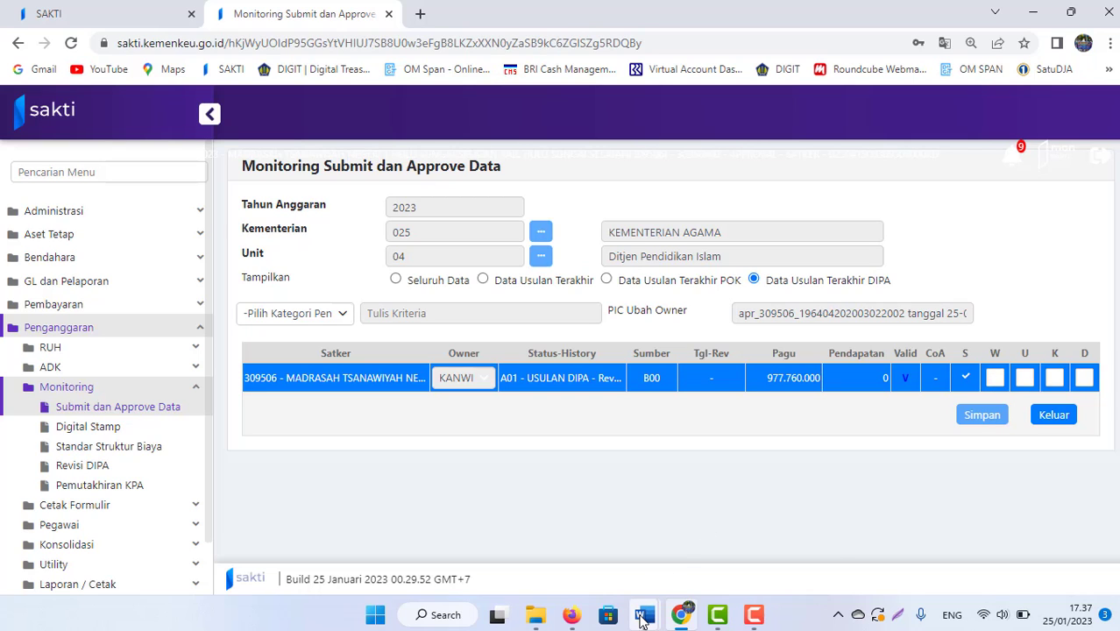
{"action": "mouse_move", "coordinate": [644, 613]}
{"action": "left_click", "coordinate": [548, 543]}
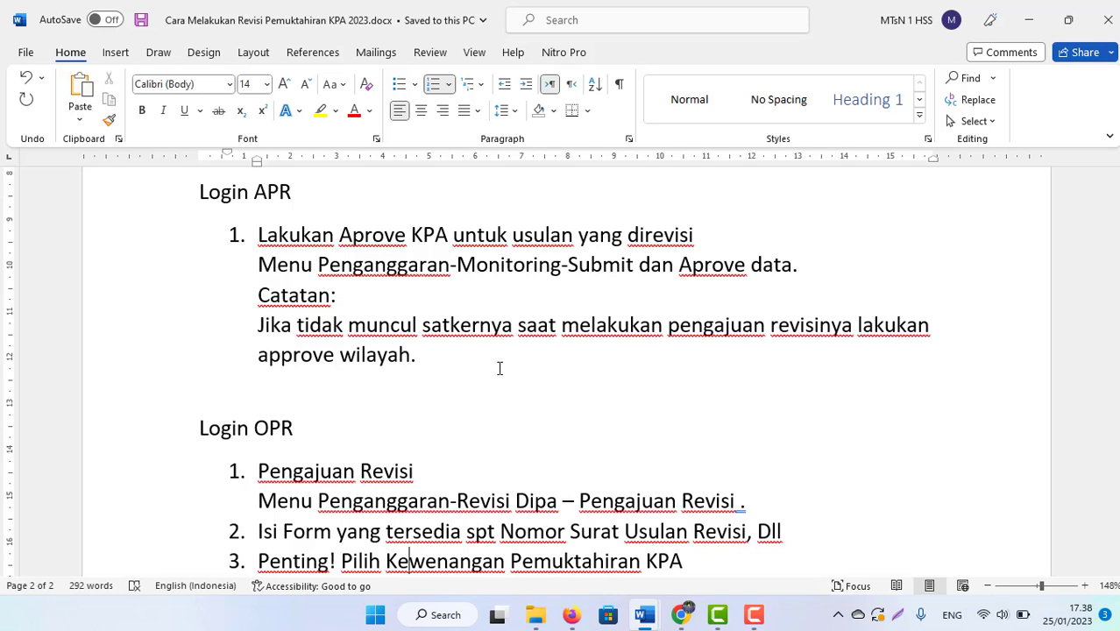
{"action": "left_click", "coordinate": [753, 615]}
{"action": "left_click", "coordinate": [1096, 513]}
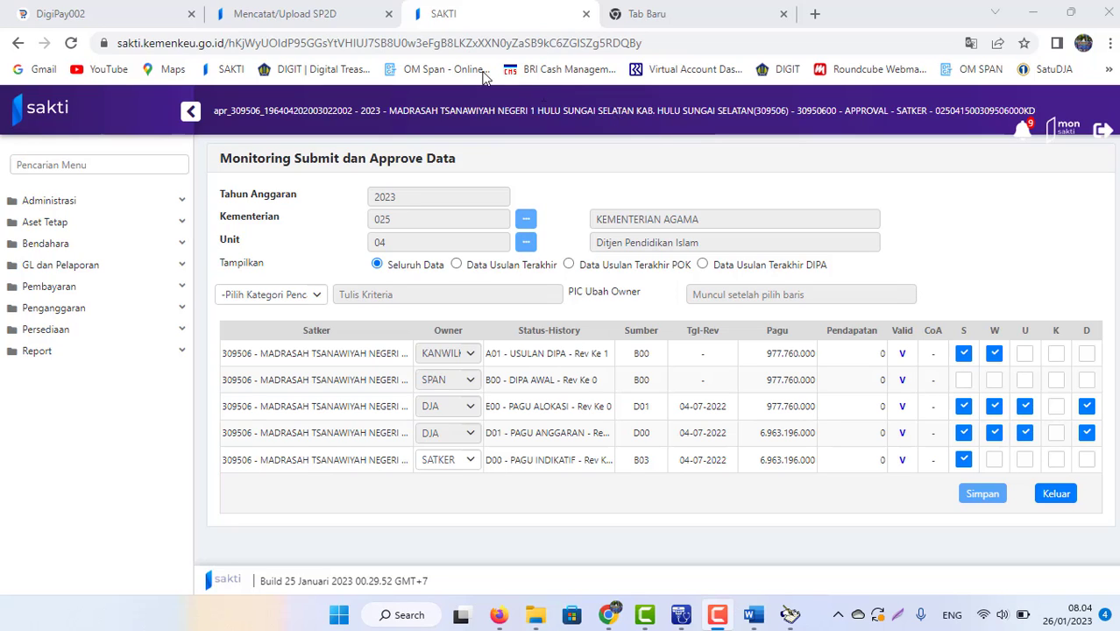
Step: Open Penganggaran > Revisi DIPA > Pengajuan Revisi
{"action": "left_click", "coordinate": [316, 15]}
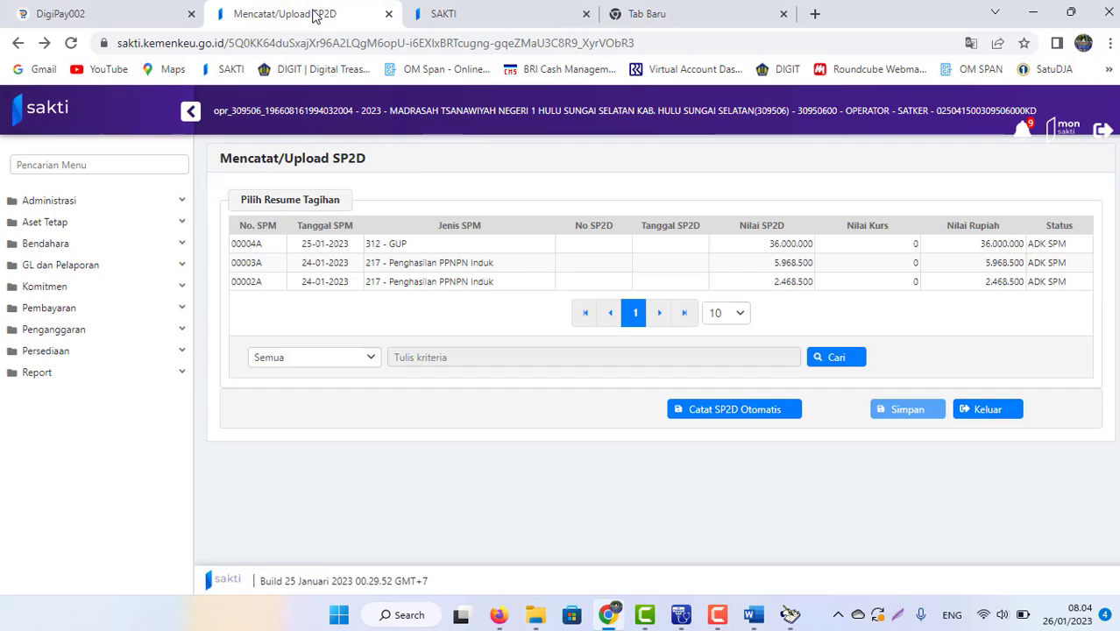
{"action": "left_click", "coordinate": [78, 331]}
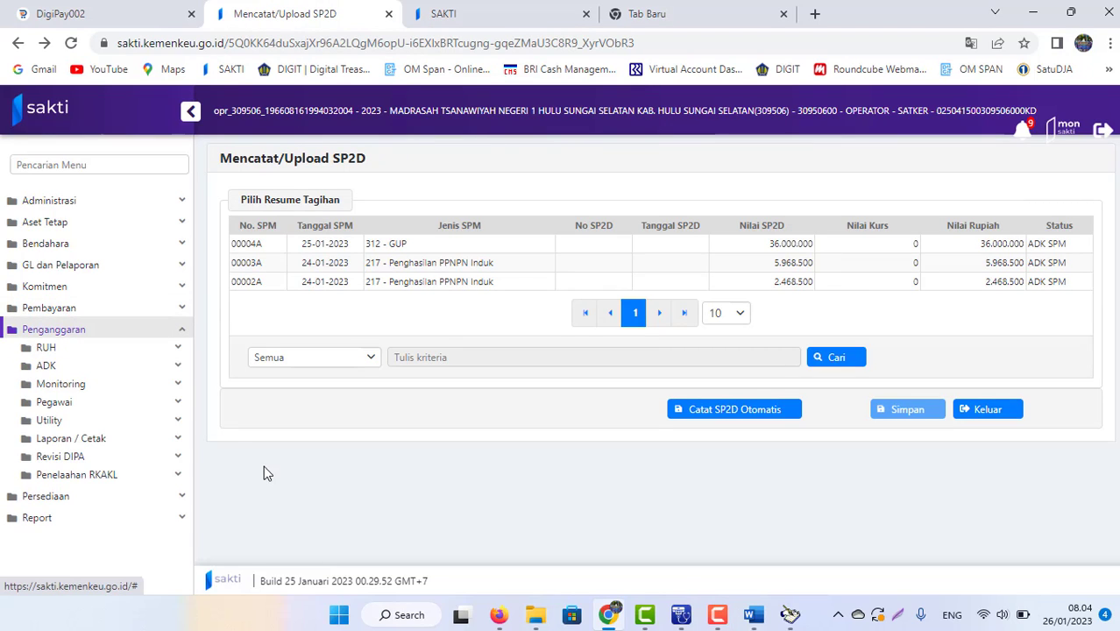
{"action": "left_click", "coordinate": [98, 460]}
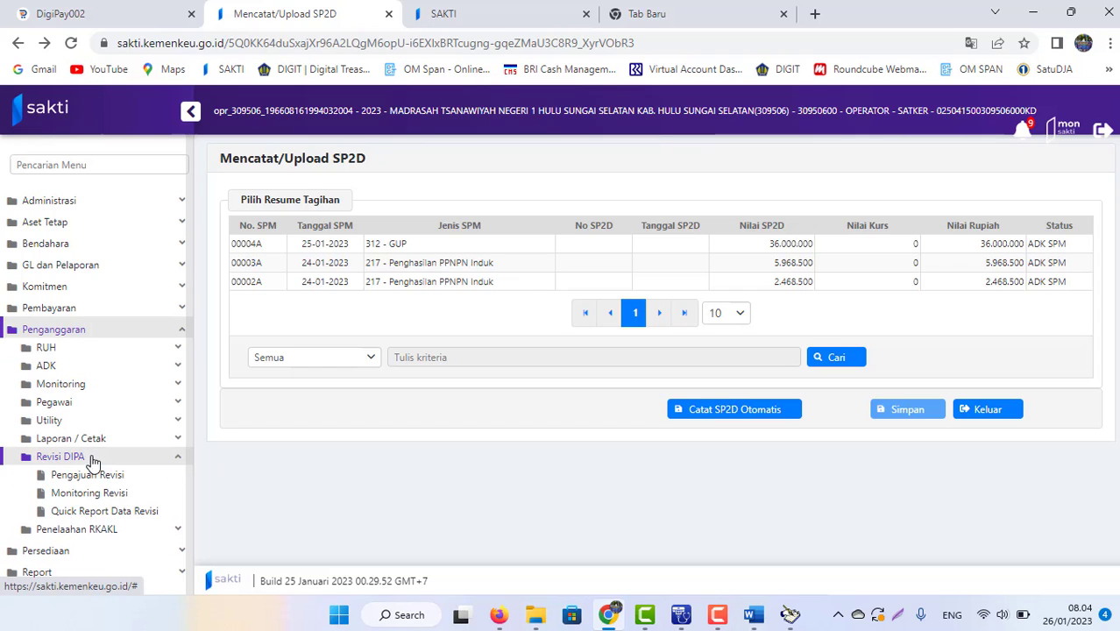
{"action": "left_click", "coordinate": [101, 478]}
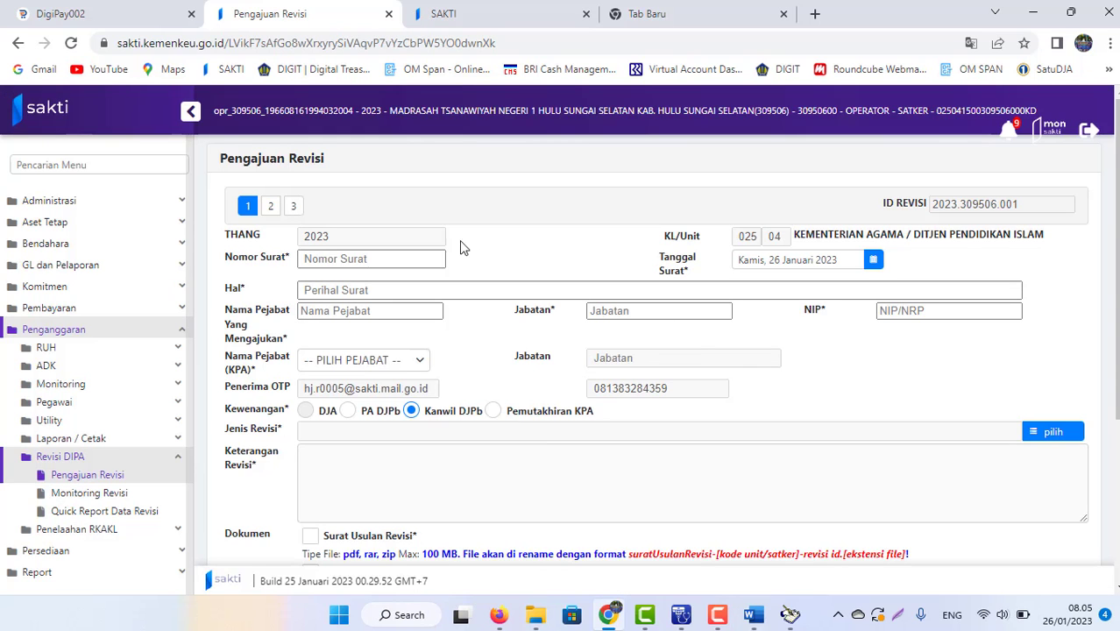
Step: Enter the letter number and request details and choose Pemutakhiran KPA as the authority
{"action": "left_click", "coordinate": [343, 257]}
{"action": "left_click", "coordinate": [492, 415]}
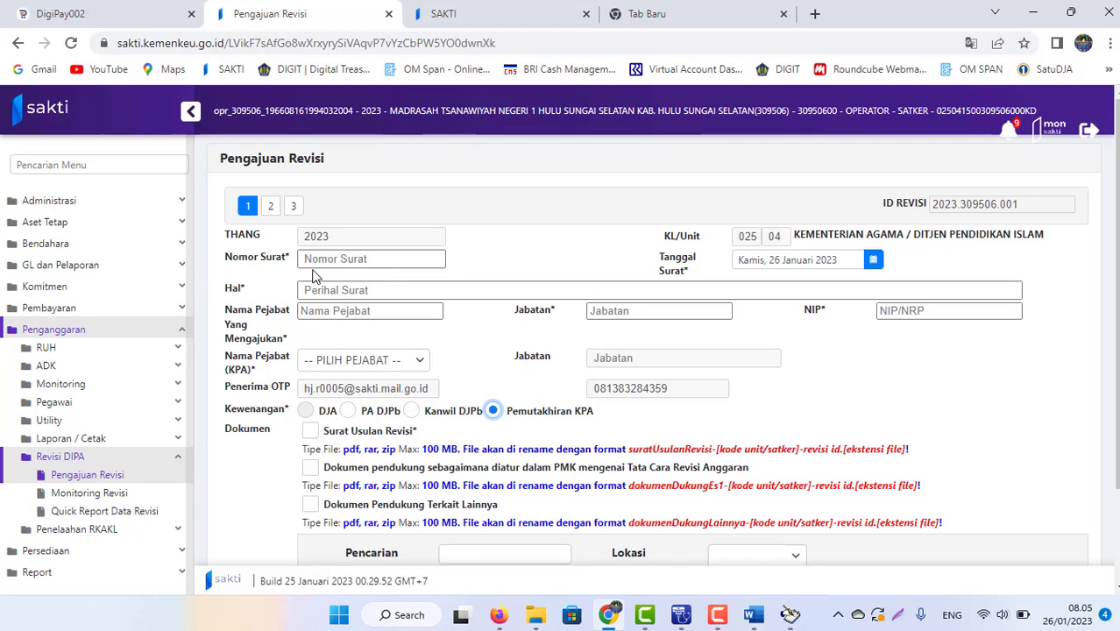
{"action": "left_click", "coordinate": [716, 615]}
{"action": "left_click", "coordinate": [1041, 513]}
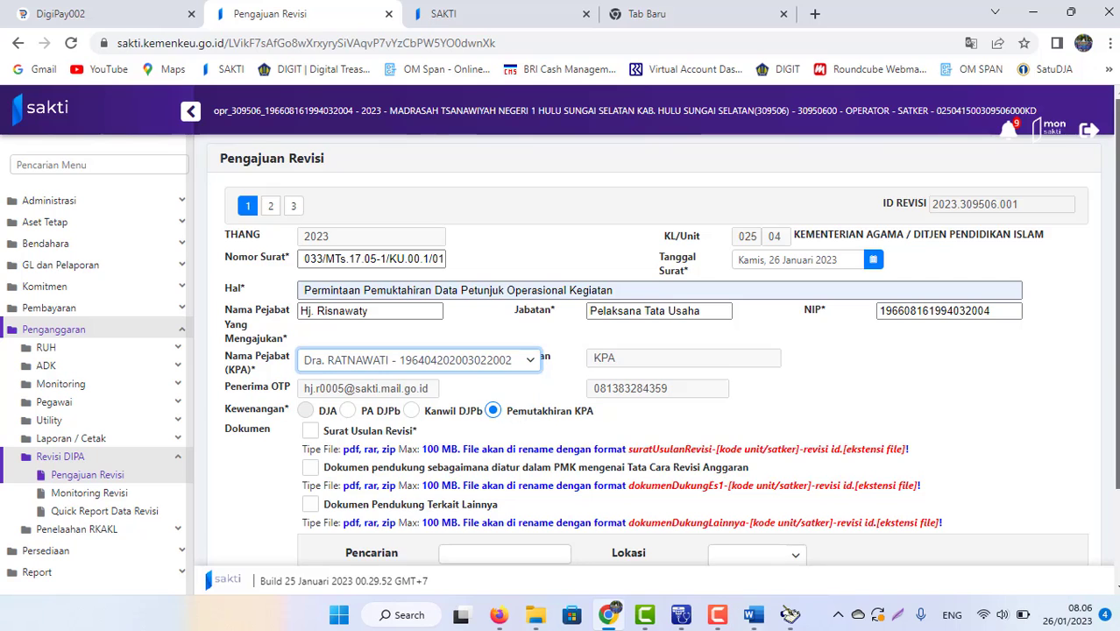
{"action": "scroll", "coordinate": [1045, 515], "scroll_direction": "down", "scroll_amount": 3}
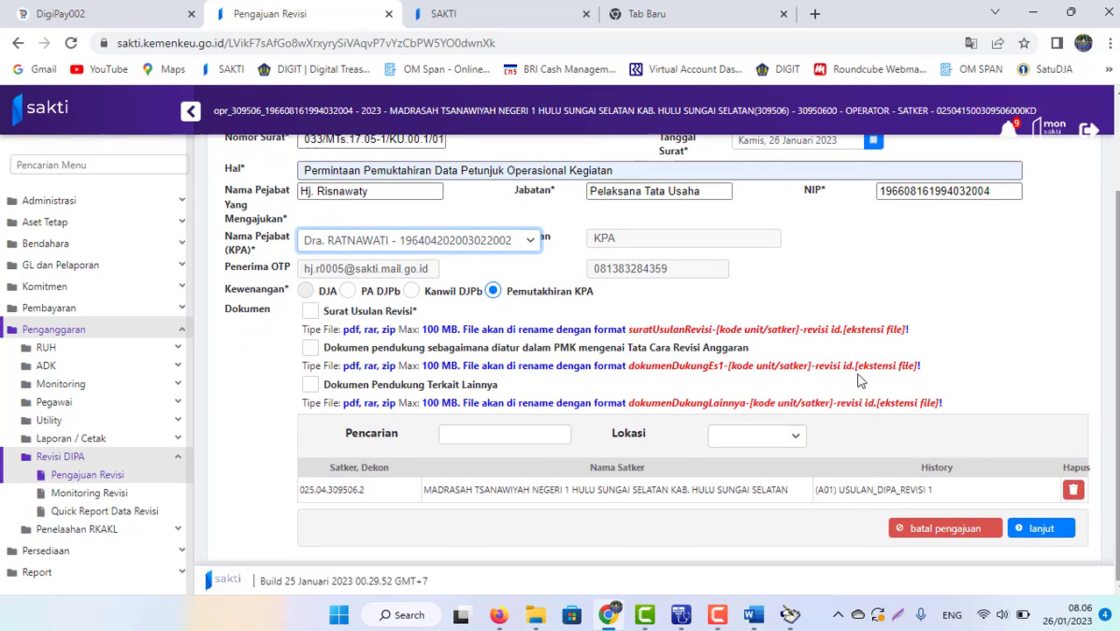
Step: Tick Surat Usulan Revisi and upload Surat Usulan OK.pdf as the proposal letter
{"action": "left_click", "coordinate": [312, 314]}
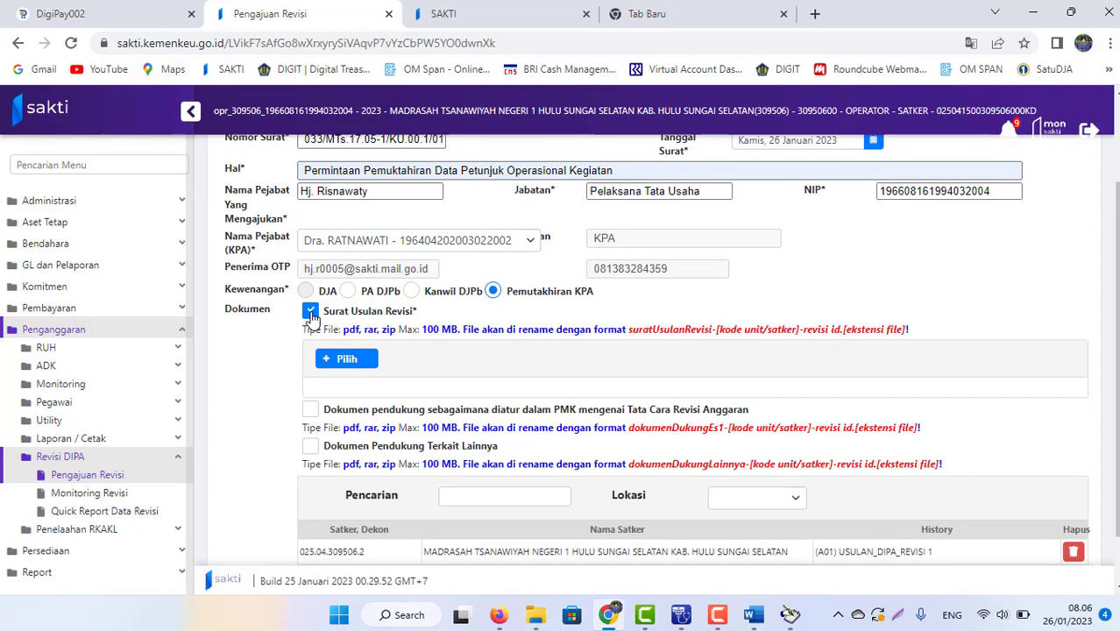
{"action": "left_click", "coordinate": [366, 360]}
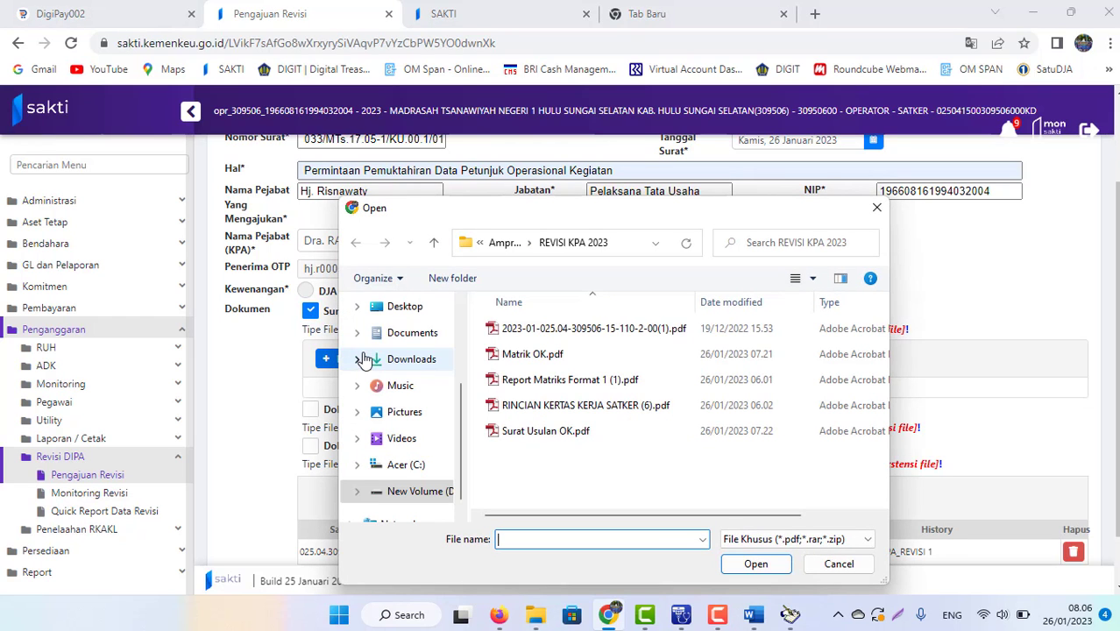
{"action": "double_click", "coordinate": [555, 435]}
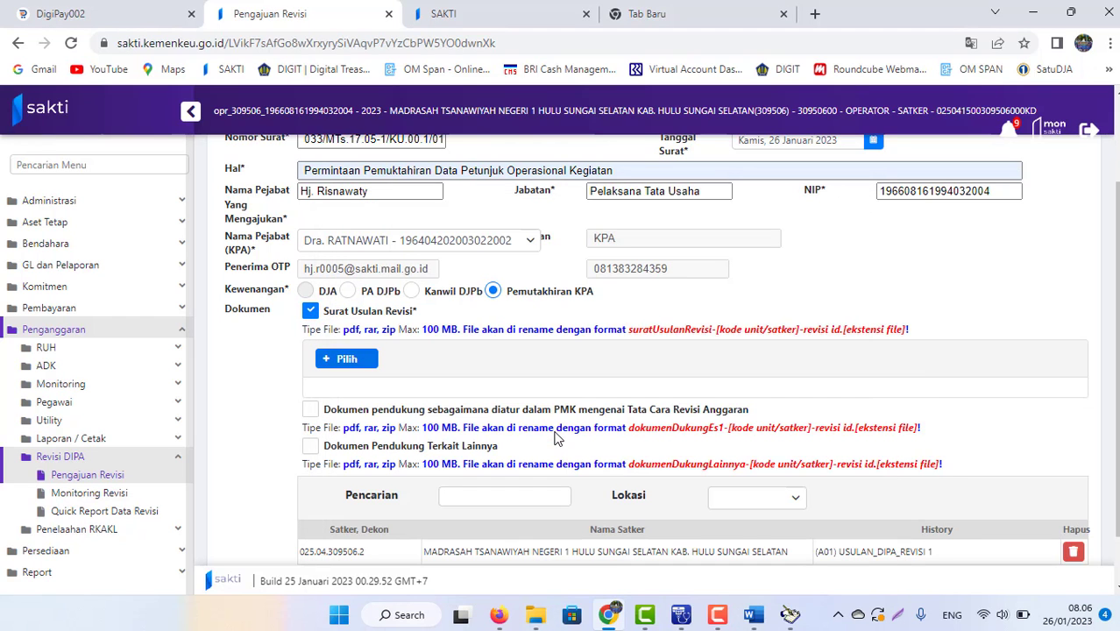
{"action": "scroll", "coordinate": [1112, 338], "scroll_direction": "down", "scroll_amount": 1}
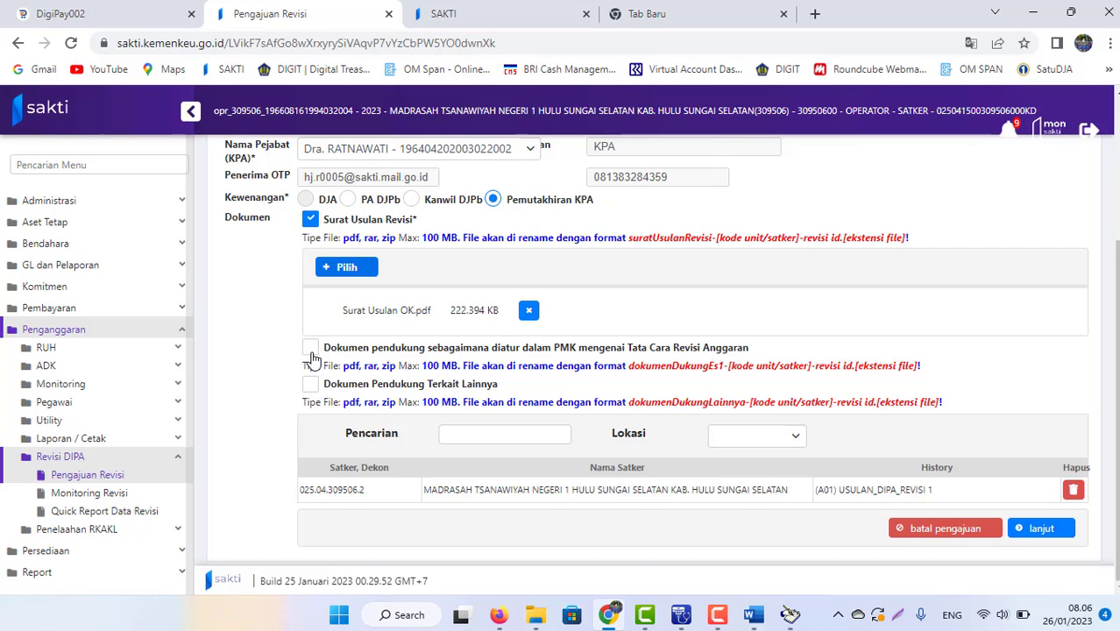
Step: Tick the PMK supporting document and upload Matrik OK.pdf for it
{"action": "left_click", "coordinate": [311, 349]}
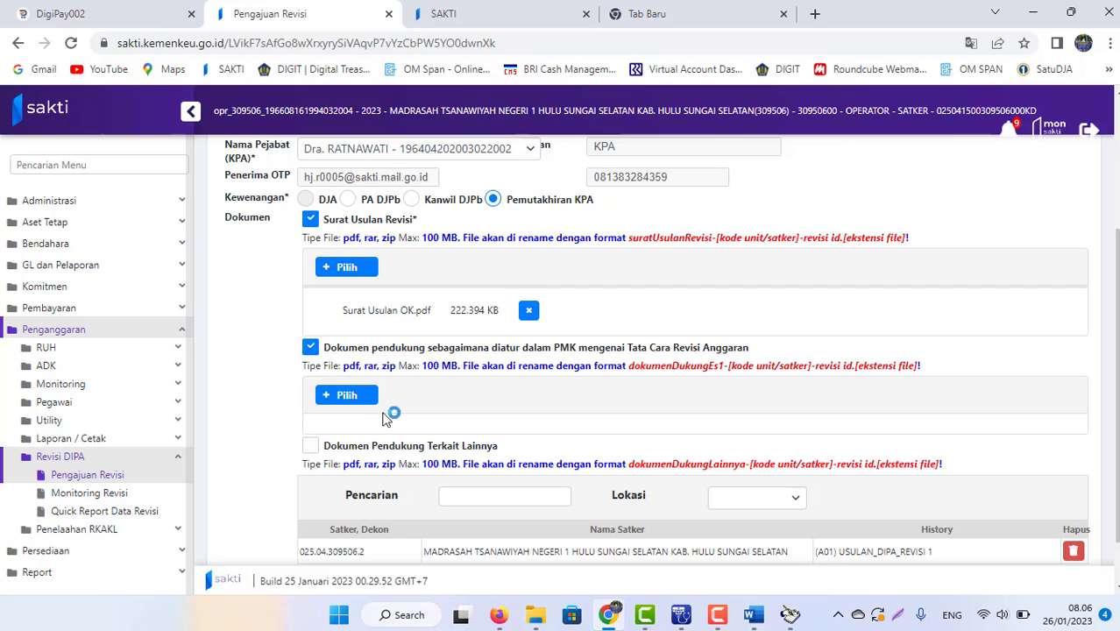
{"action": "left_click", "coordinate": [349, 403]}
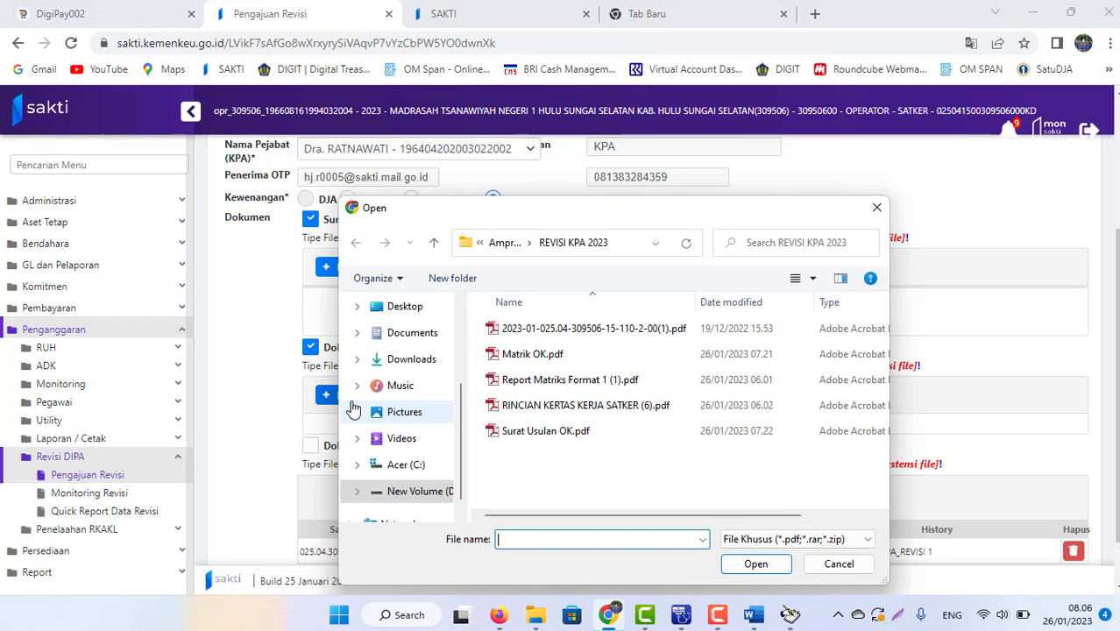
{"action": "double_click", "coordinate": [532, 354]}
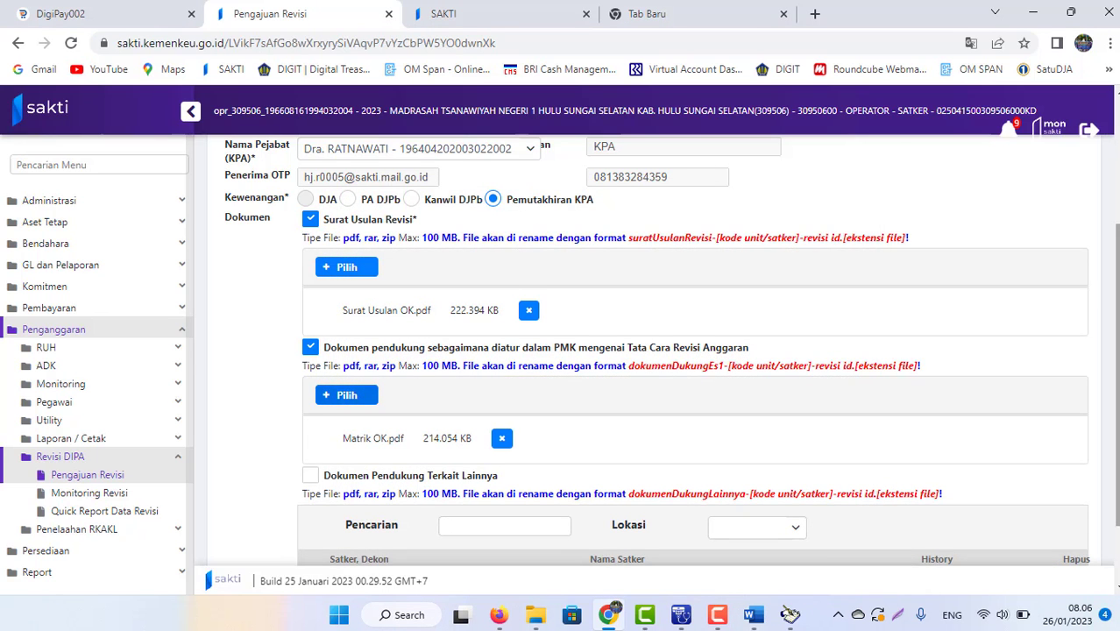
{"action": "scroll", "coordinate": [561, 350], "scroll_direction": "down", "scroll_amount": 1}
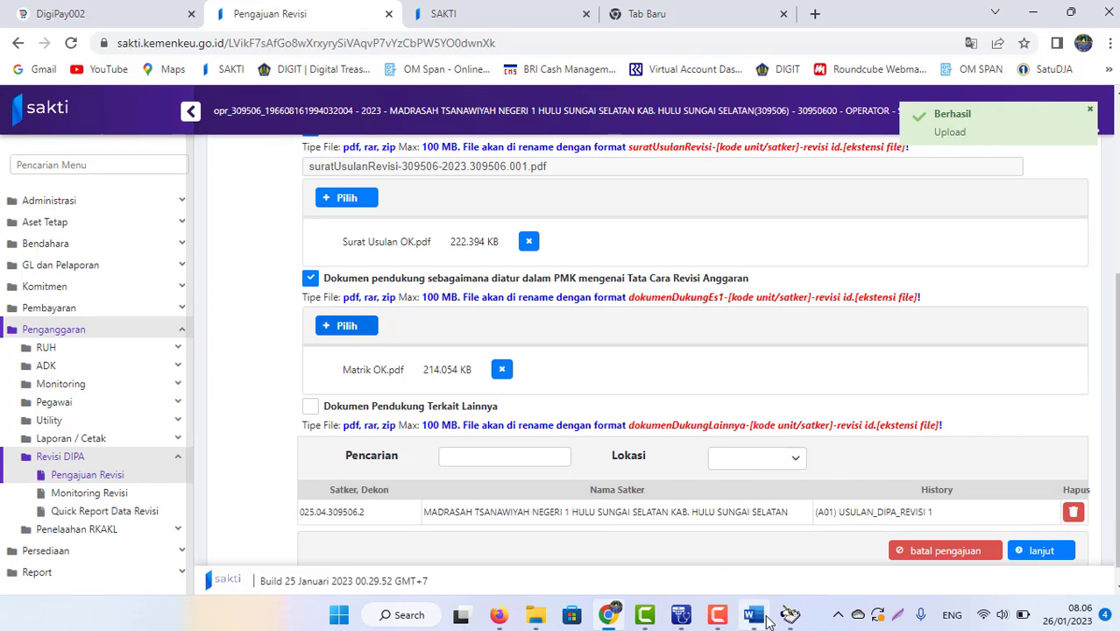
{"action": "mouse_move", "coordinate": [752, 600]}
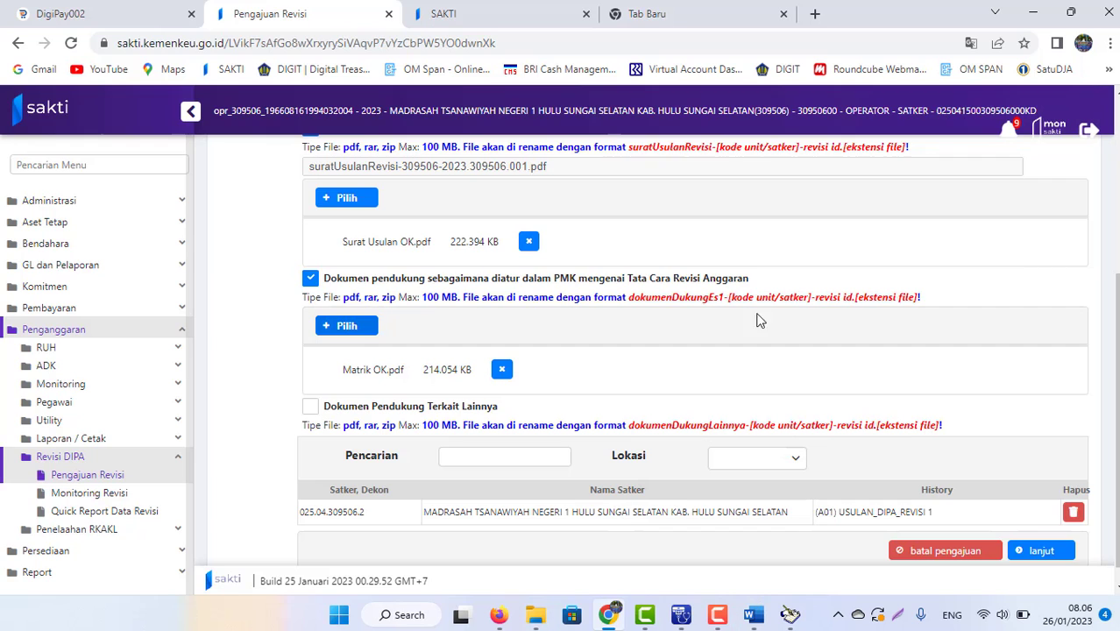
{"action": "scroll", "coordinate": [1116, 394], "scroll_direction": "down", "scroll_amount": 1}
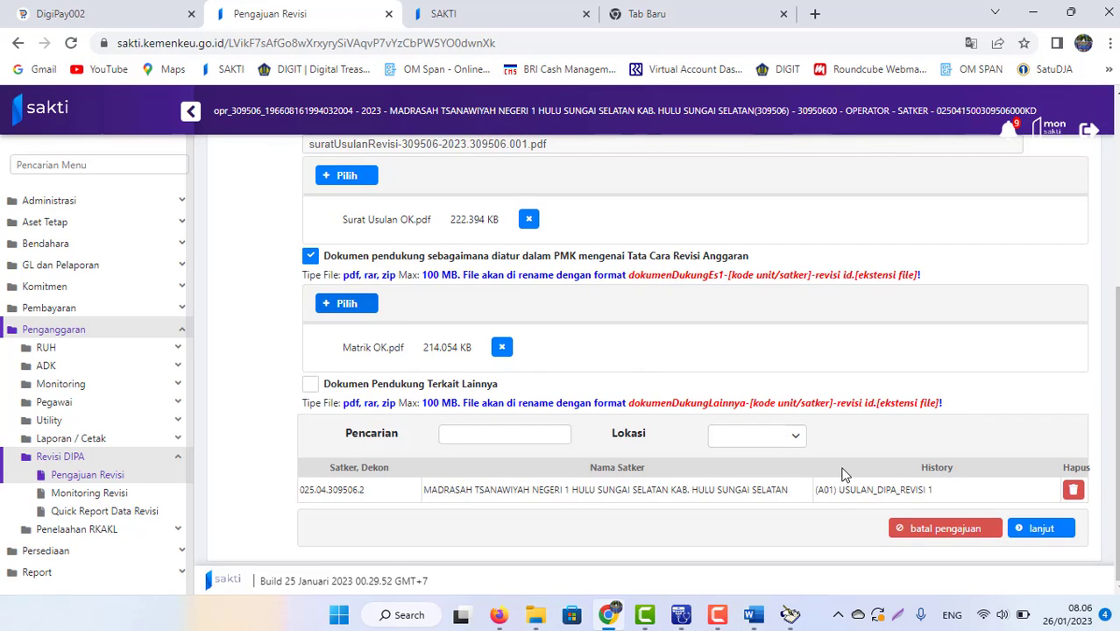
Step: Return to Pengajuan Revisi and advance twice, passing the PMK validation to step 3 (OTP)
{"action": "left_click", "coordinate": [489, 16]}
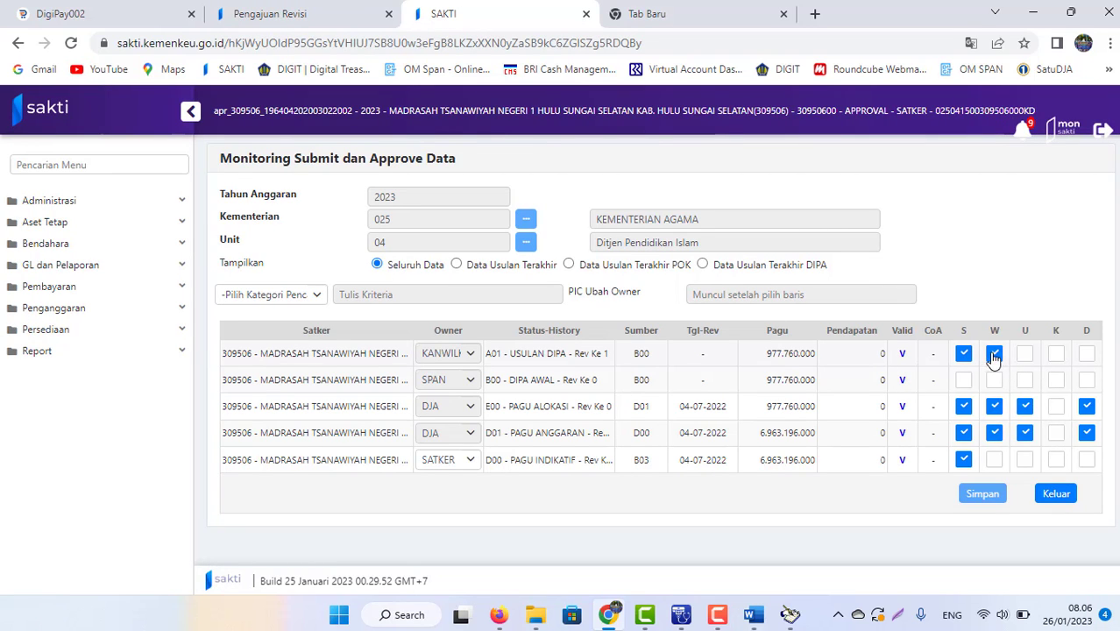
{"action": "left_click", "coordinate": [316, 18]}
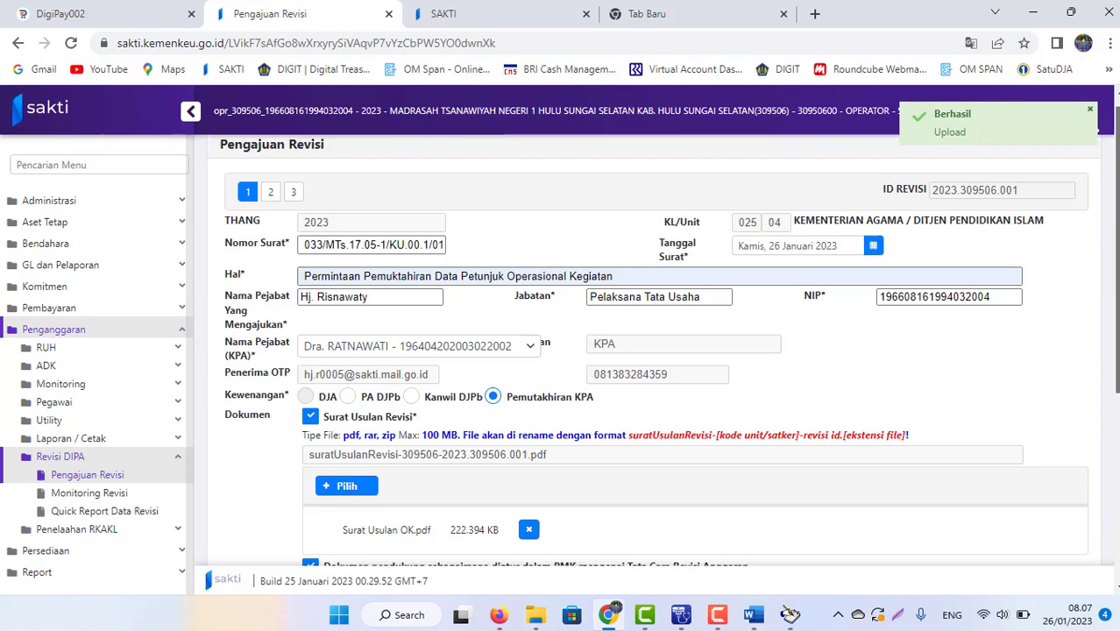
{"action": "left_click", "coordinate": [1043, 529]}
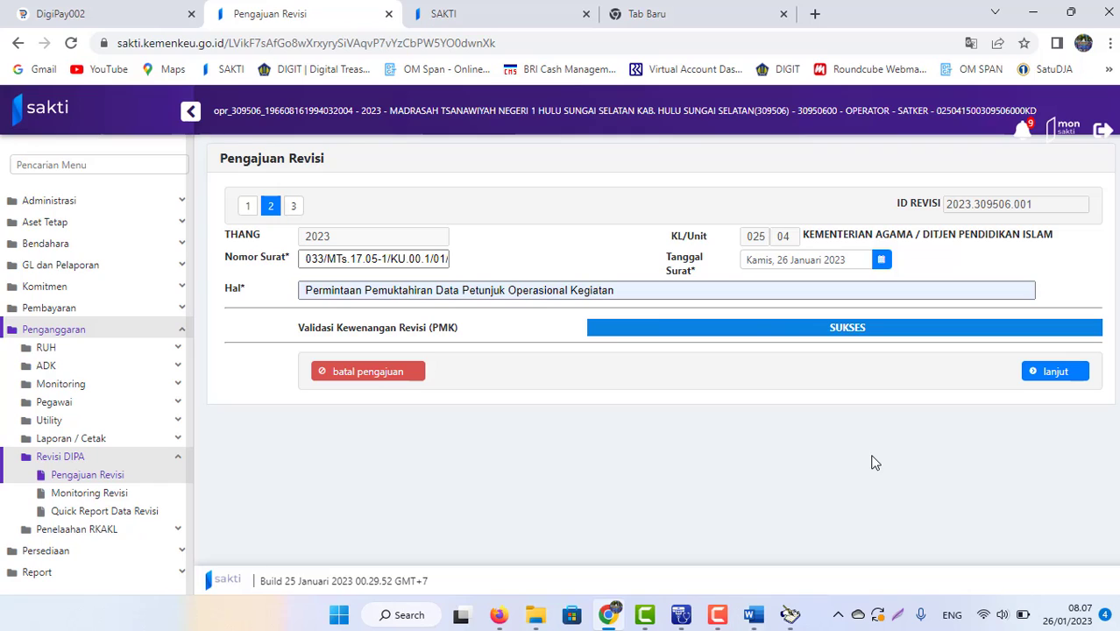
{"action": "left_click", "coordinate": [1067, 380]}
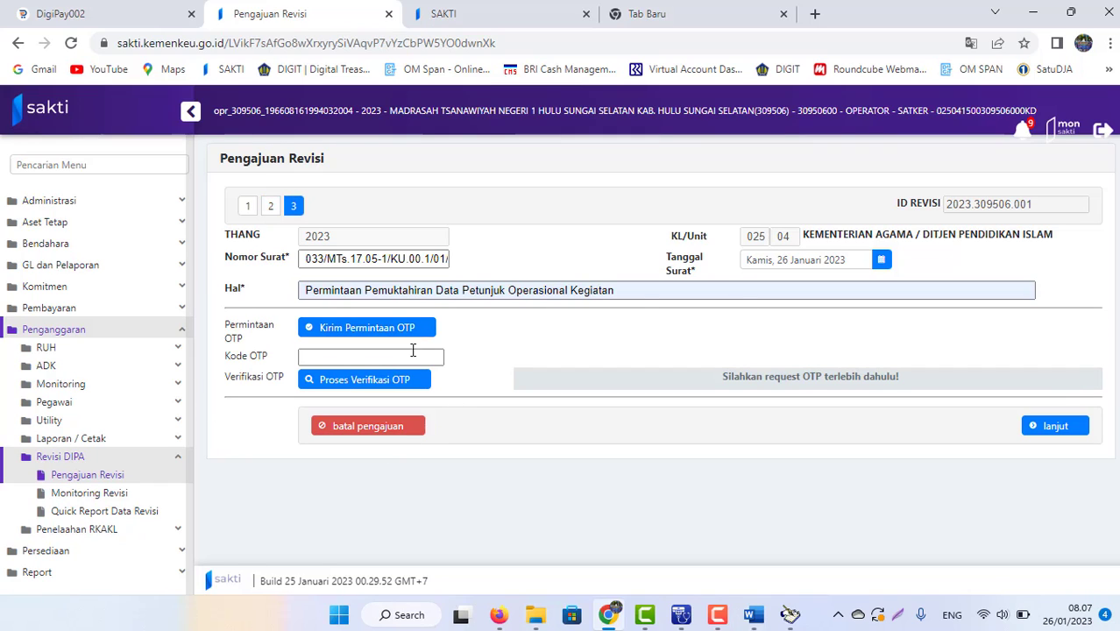
Step: Request and verify the OTP for revision 2023.309506.001, then submit the revision request
{"action": "left_click", "coordinate": [384, 355]}
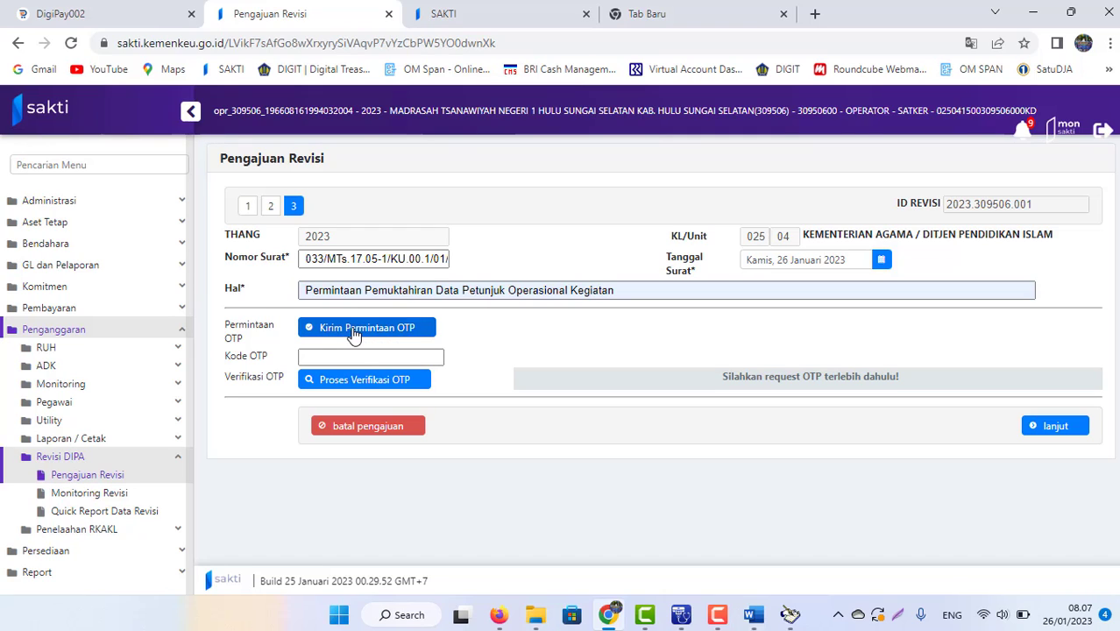
{"action": "left_click", "coordinate": [353, 335]}
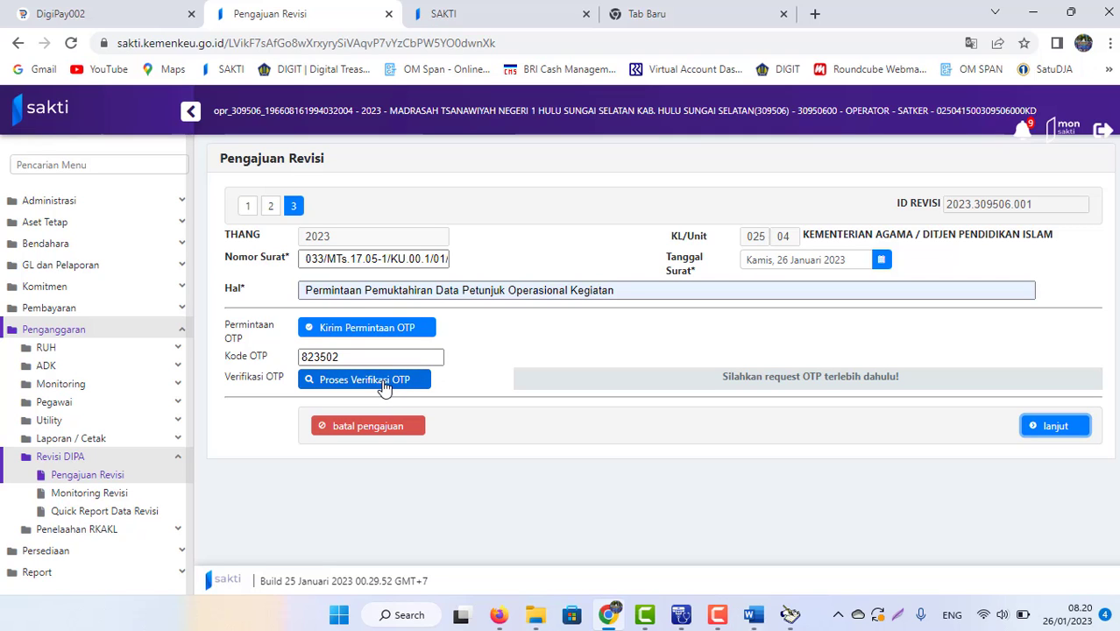
{"action": "left_click", "coordinate": [384, 387]}
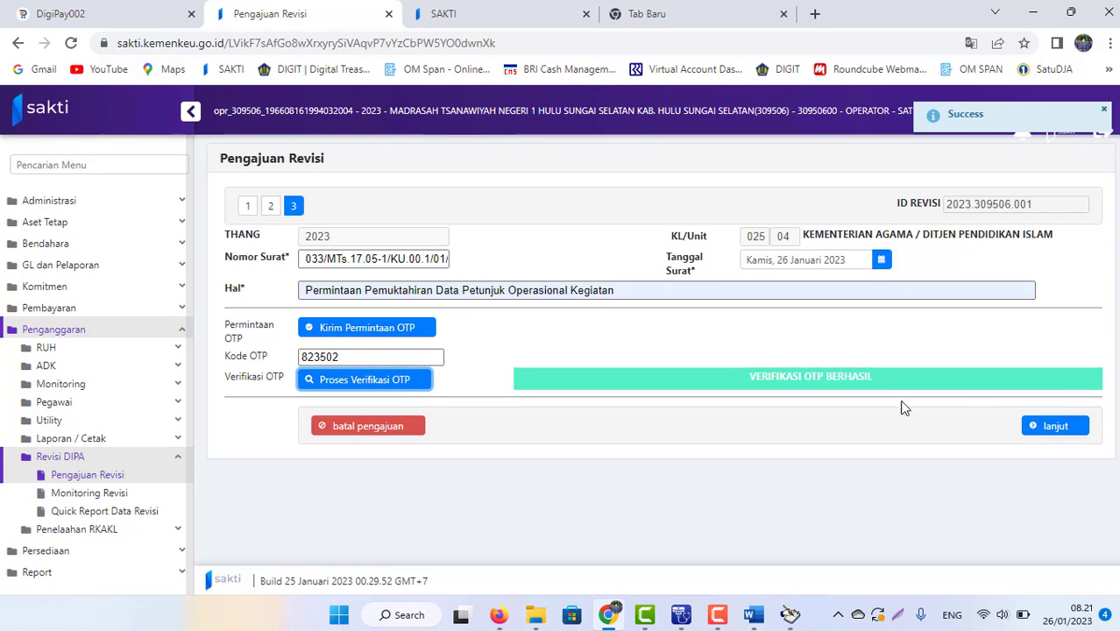
{"action": "left_click", "coordinate": [1057, 430]}
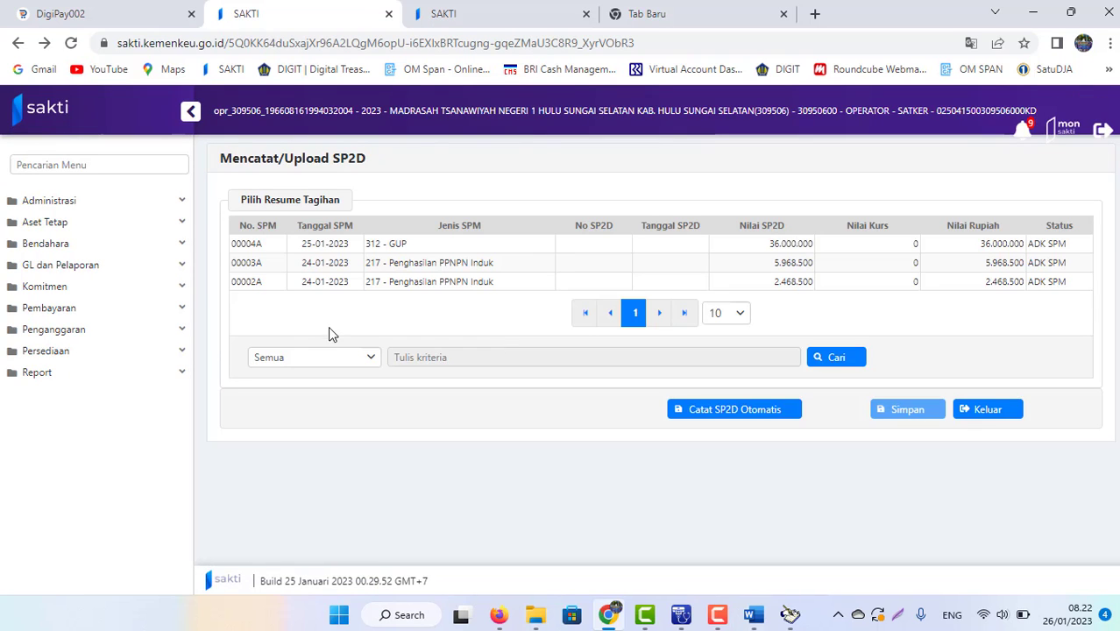
Step: Open Monitoring Revisi under Penganggaran > Revisi DIPA and view revision 2023.309506.001's budget matrix
{"action": "left_click", "coordinate": [93, 334]}
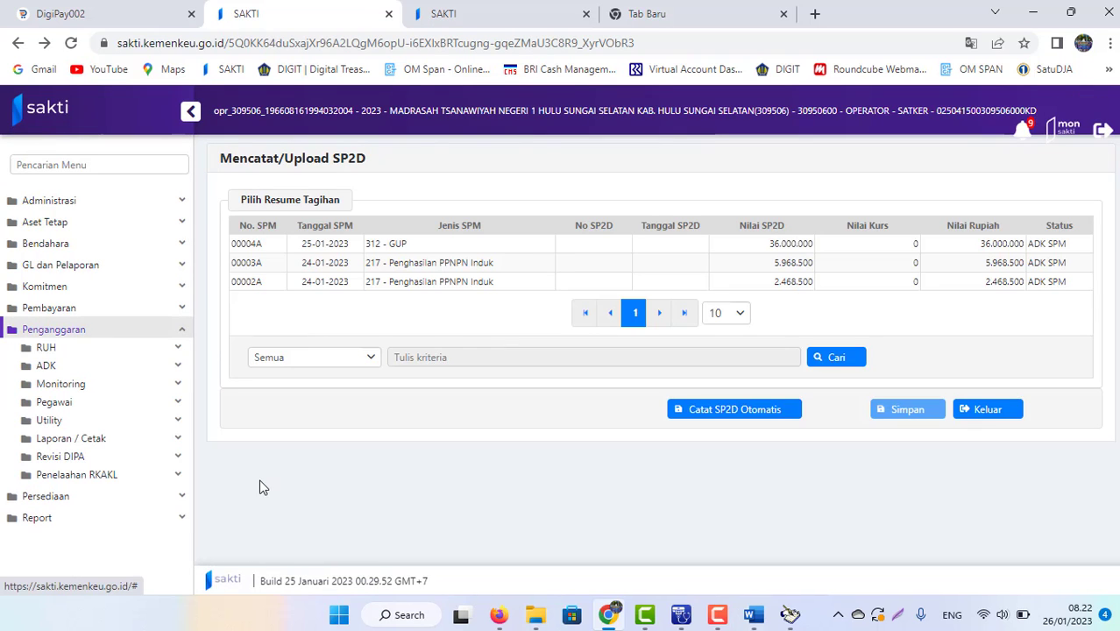
{"action": "left_click", "coordinate": [92, 459]}
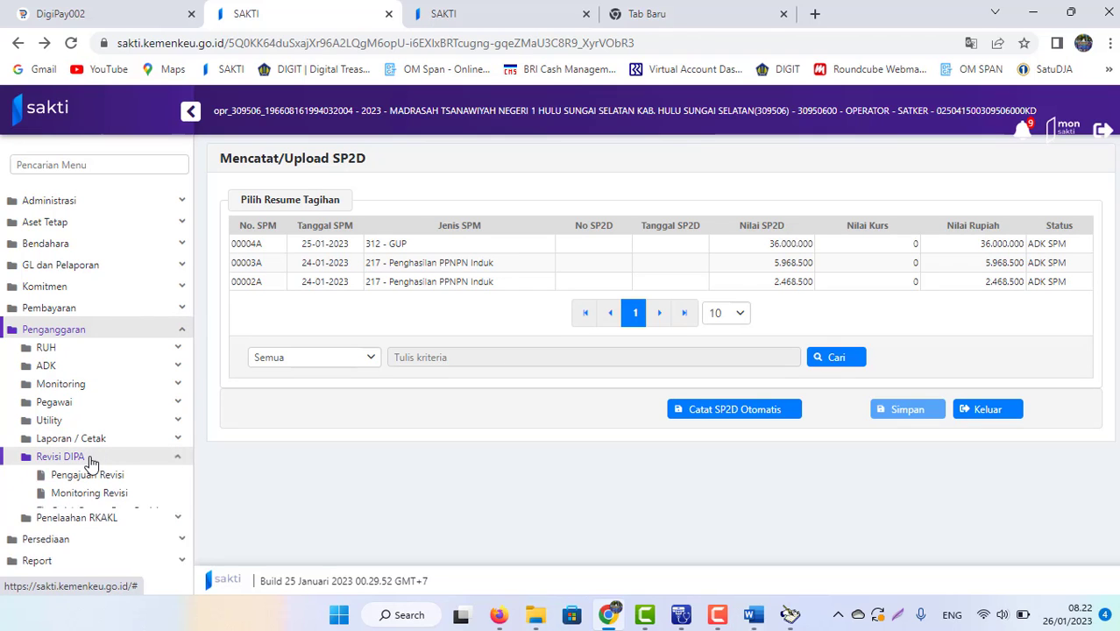
{"action": "left_click", "coordinate": [90, 496]}
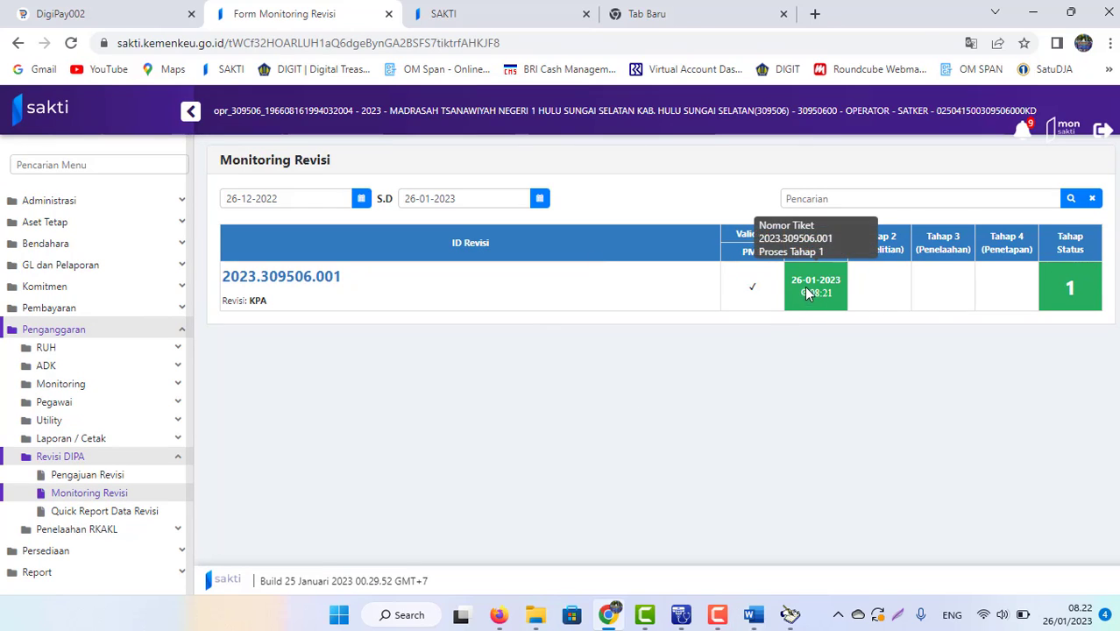
{"action": "mouse_move", "coordinate": [809, 296]}
{"action": "left_click", "coordinate": [810, 293]}
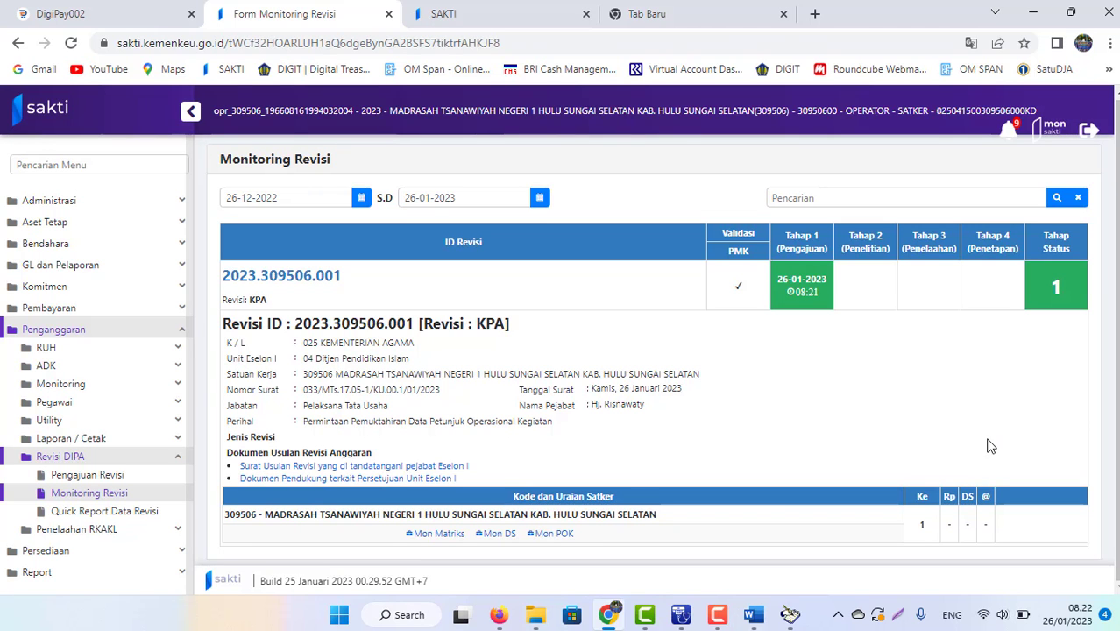
{"action": "left_click", "coordinate": [427, 542]}
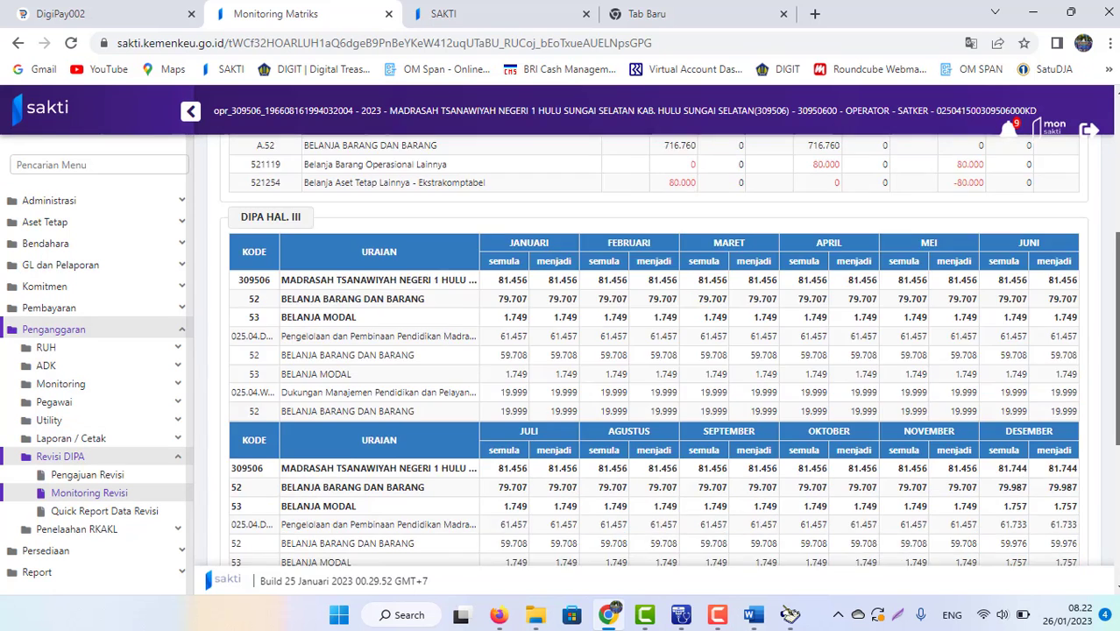
{"action": "scroll", "coordinate": [613, 327], "scroll_direction": "up", "scroll_amount": 1}
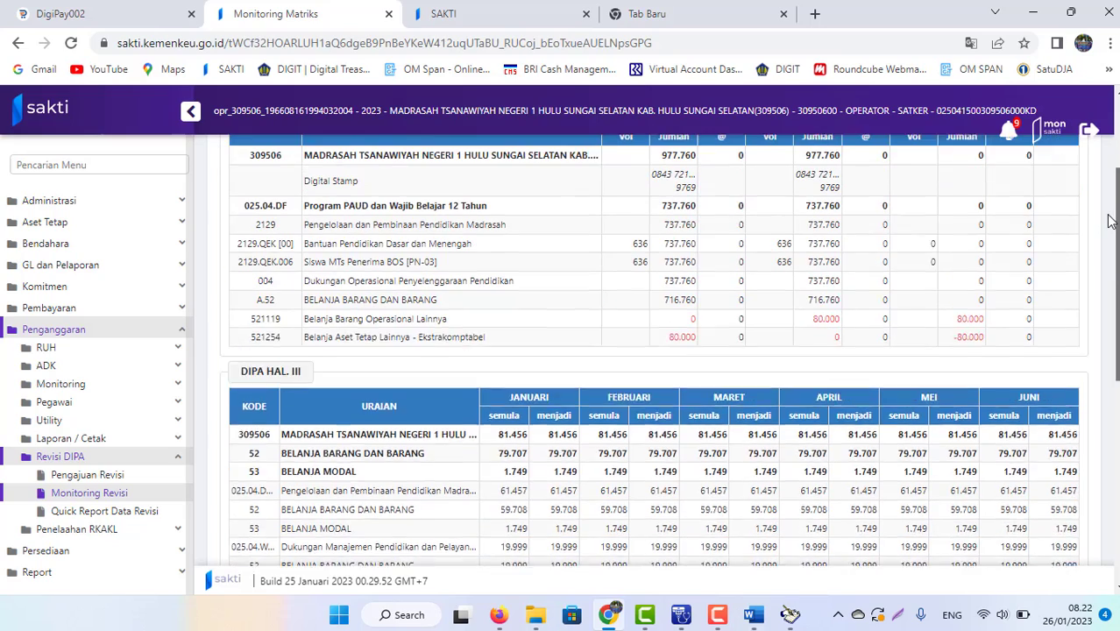
{"action": "left_click_drag", "start_coordinate": [1110, 325], "coordinate": [1106, 202]}
{"action": "scroll", "coordinate": [1106, 201], "scroll_direction": "down", "scroll_amount": 1}
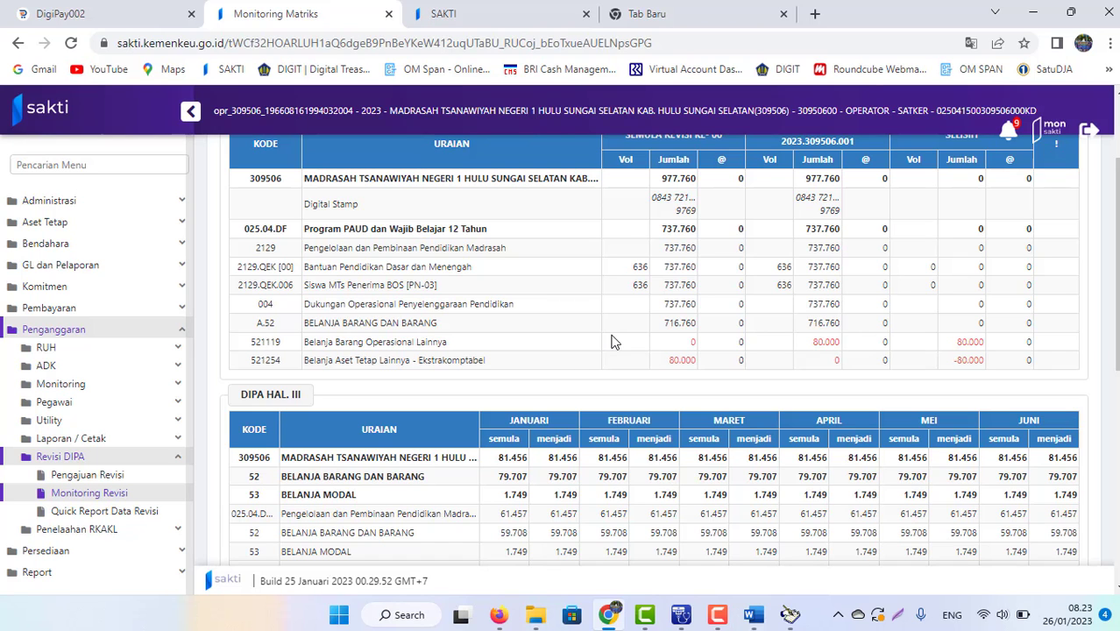
{"action": "scroll", "coordinate": [1115, 263], "scroll_direction": "down", "scroll_amount": 2}
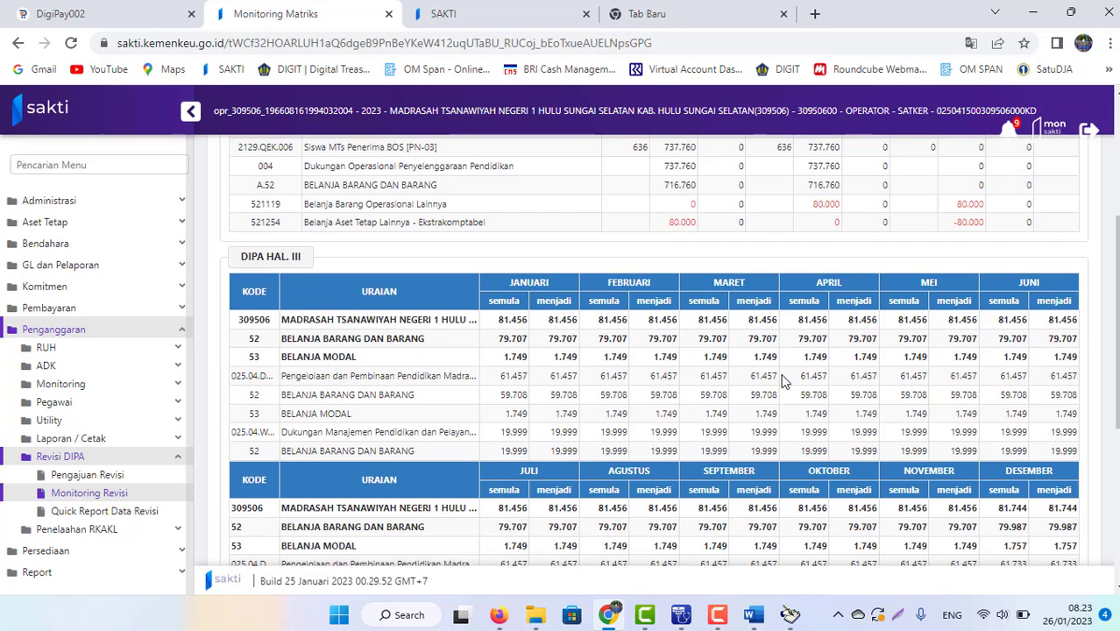
{"action": "scroll", "coordinate": [1115, 351], "scroll_direction": "down", "scroll_amount": 1}
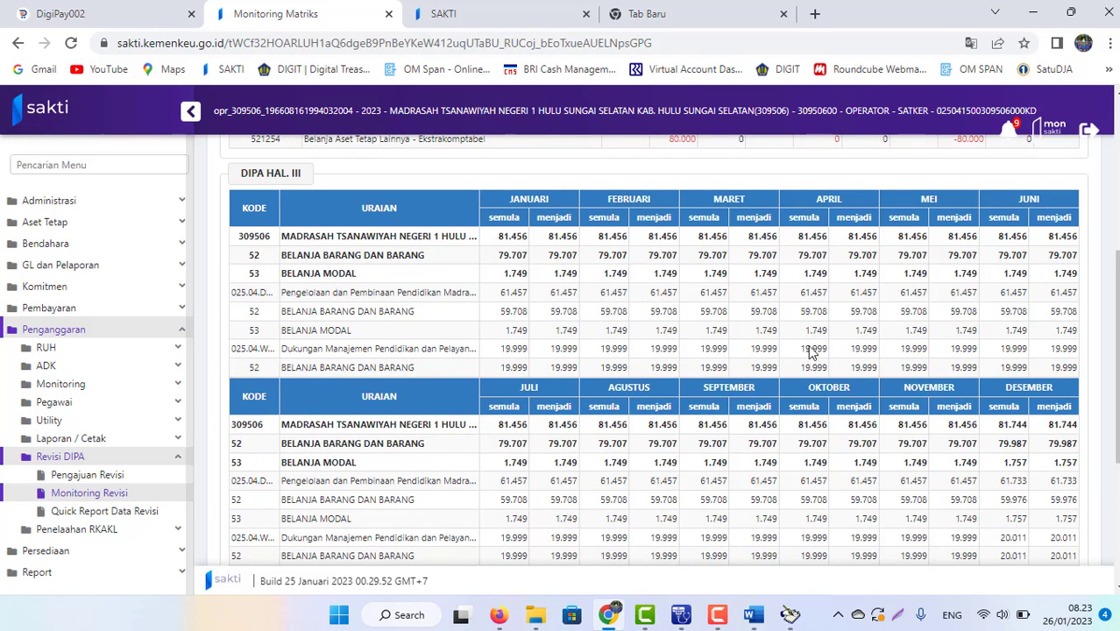
{"action": "left_click", "coordinate": [81, 495]}
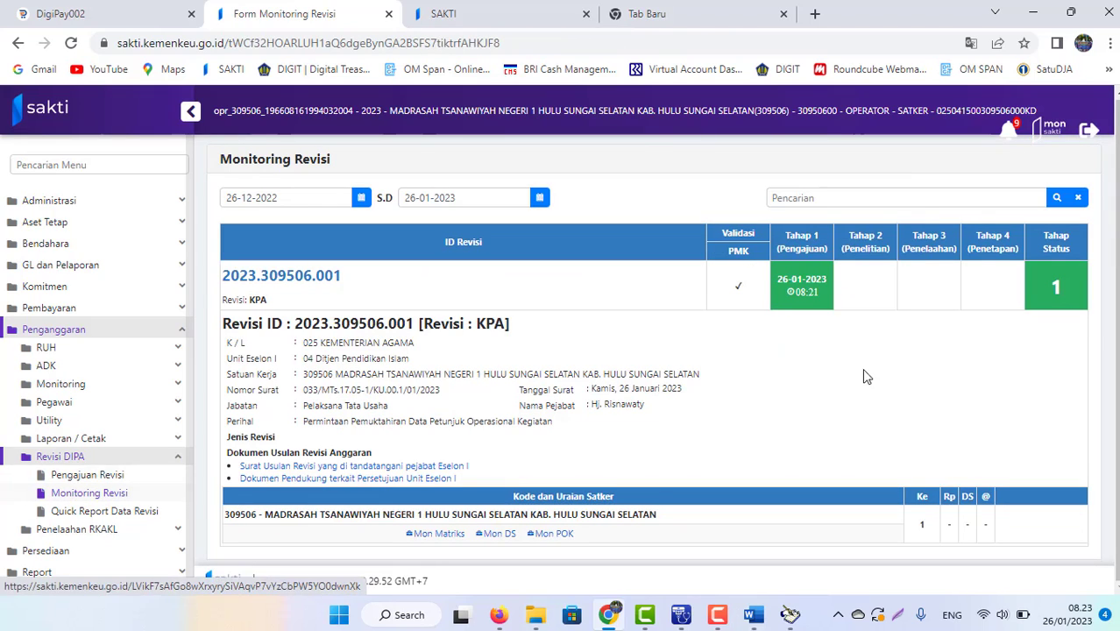
Step: Collapse the detail panel of revision 2023.309506.001 in the Monitoring Revisi list
{"action": "left_click", "coordinate": [732, 312]}
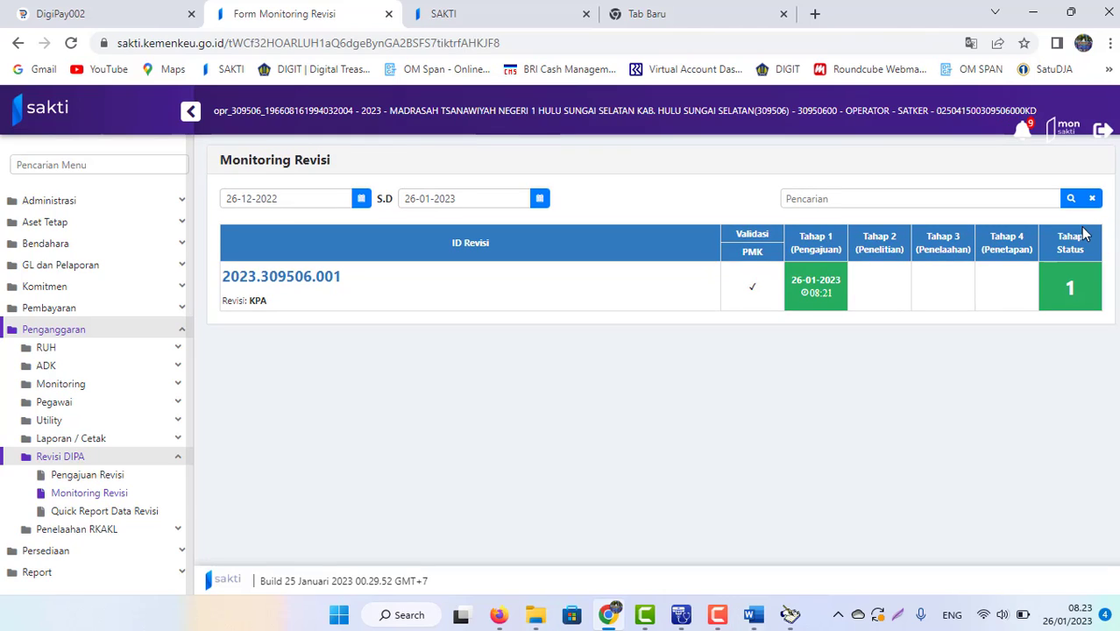